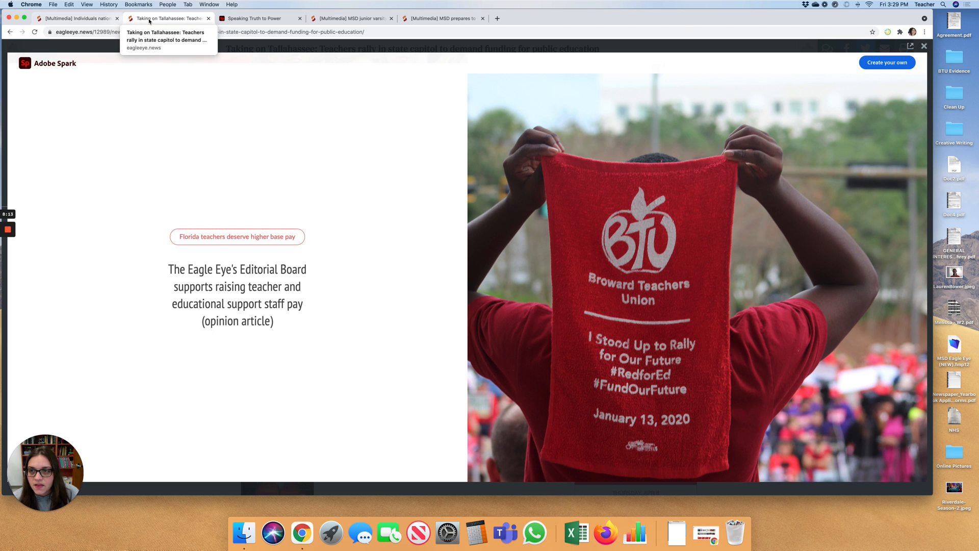
- Close the 'Taking on Tallahassee' tab to show the 'Speaking Truth to Power' story
{"action": "left_click", "coordinate": [208, 19]}
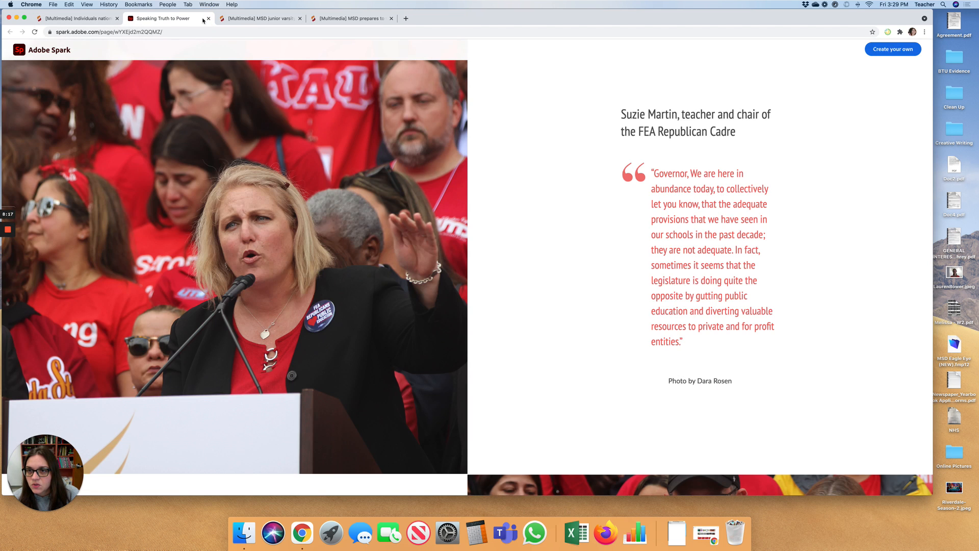
- Close the 'Speaking Truth to Power' tab, then open and read the junior varsity football story
{"action": "left_click", "coordinate": [208, 19]}
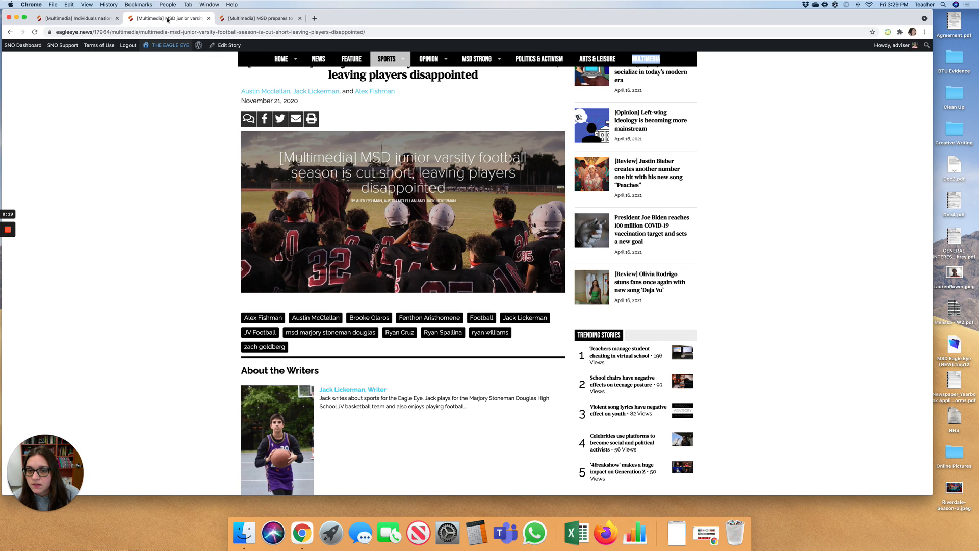
{"action": "left_click", "coordinate": [399, 180]}
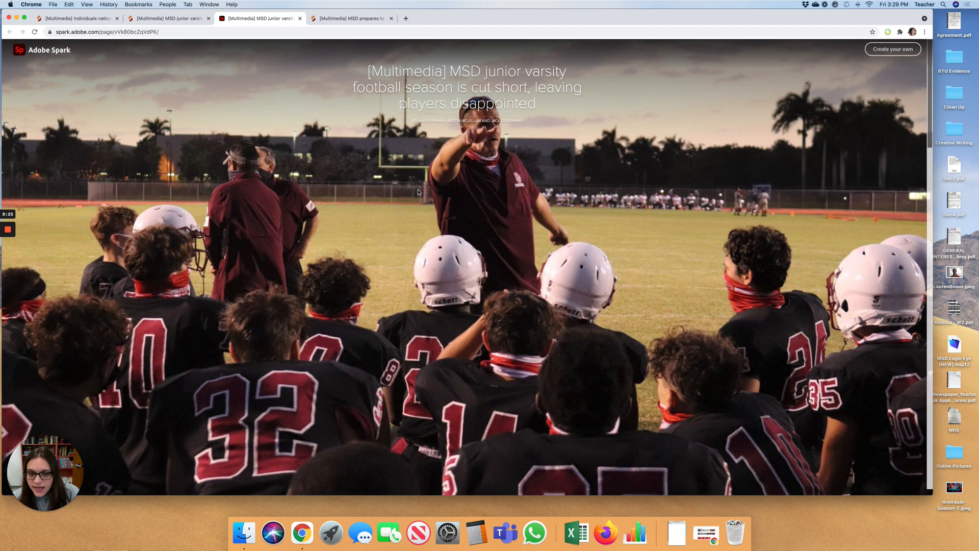
{"action": "scroll", "coordinate": [489, 220], "scroll_direction": "down", "scroll_amount": 2}
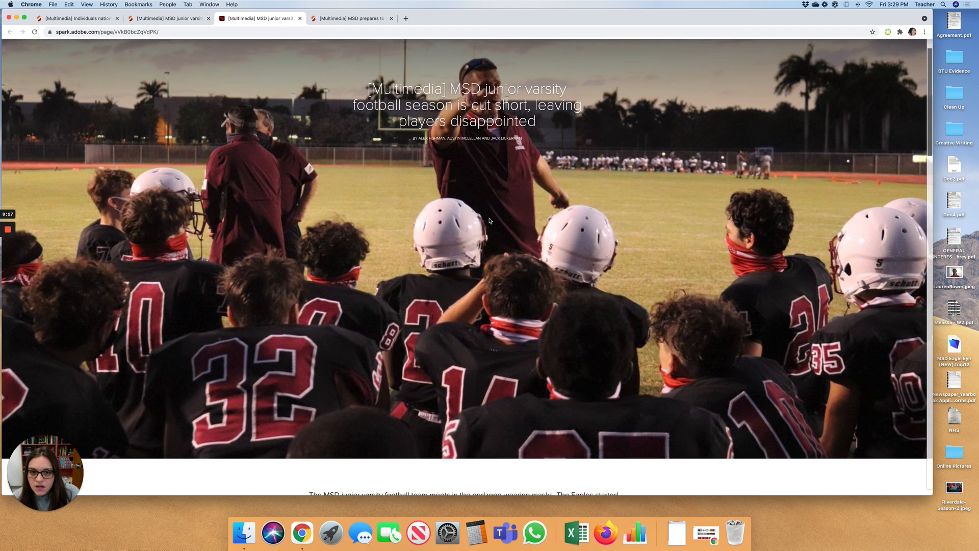
{"action": "scroll", "coordinate": [490, 221], "scroll_direction": "down", "scroll_amount": 2}
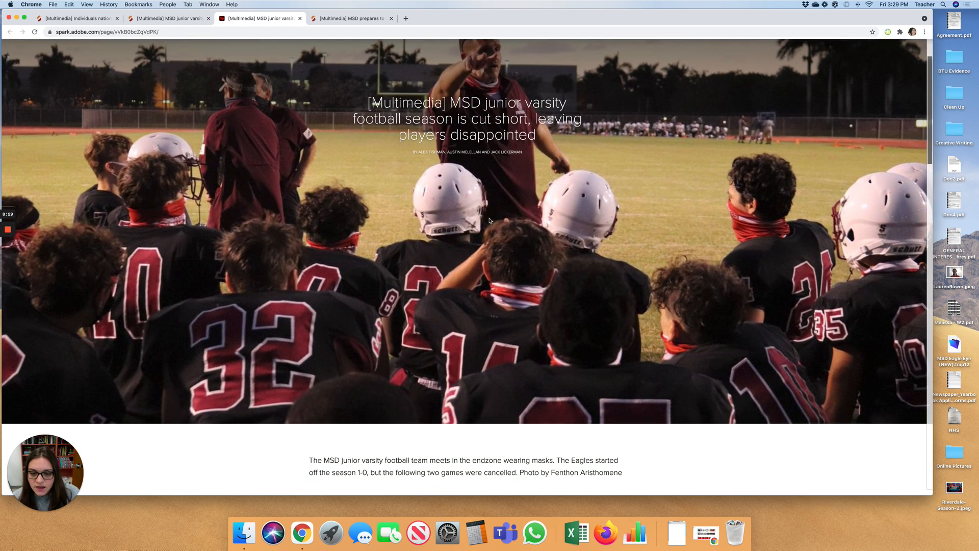
{"action": "scroll", "coordinate": [490, 221], "scroll_direction": "down", "scroll_amount": 3}
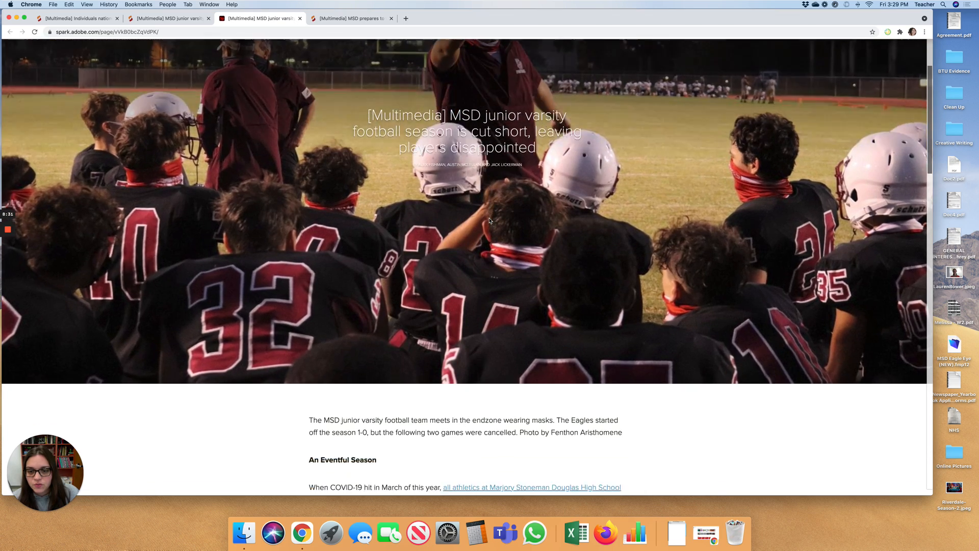
{"action": "scroll", "coordinate": [489, 220], "scroll_direction": "down", "scroll_amount": 4}
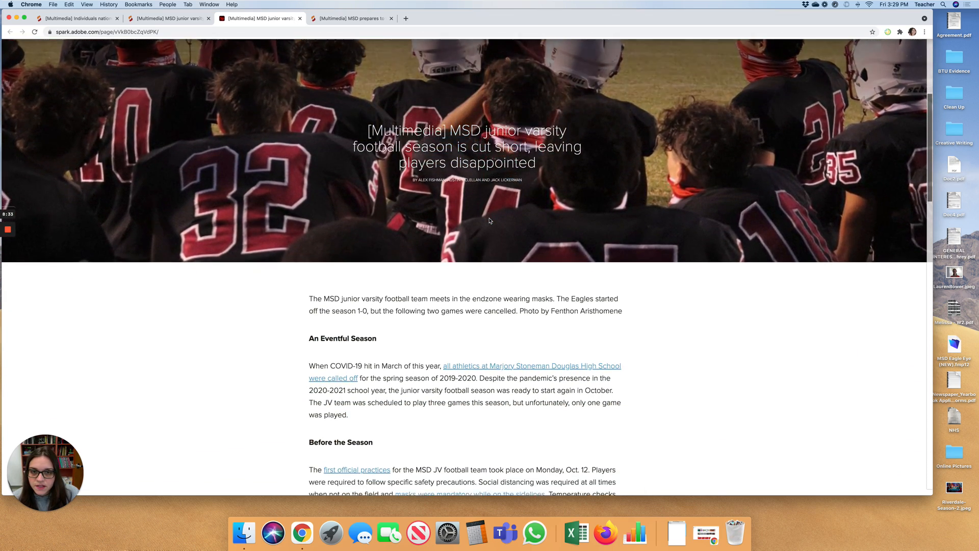
{"action": "scroll", "coordinate": [489, 220], "scroll_direction": "down", "scroll_amount": 5}
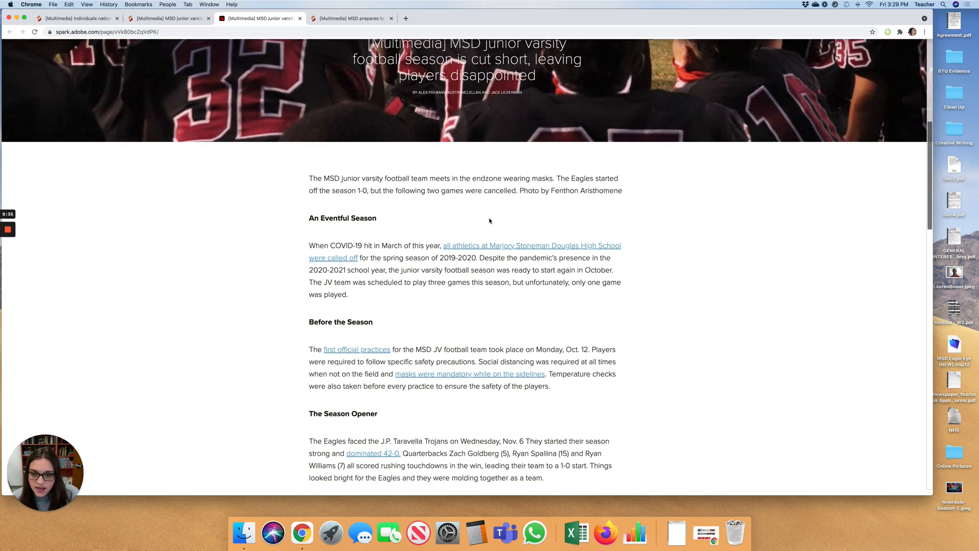
{"action": "scroll", "coordinate": [489, 220], "scroll_direction": "down", "scroll_amount": 2}
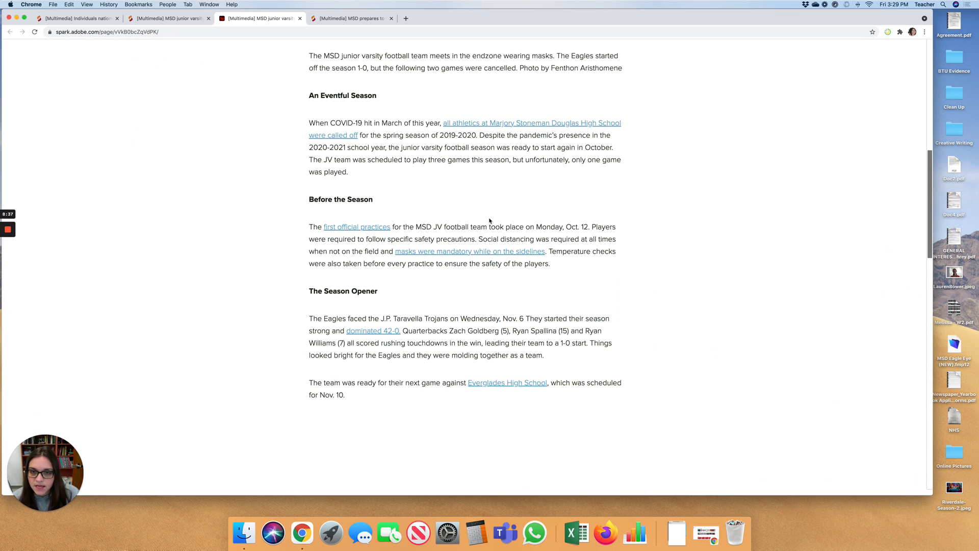
{"action": "scroll", "coordinate": [489, 220], "scroll_direction": "down", "scroll_amount": 12}
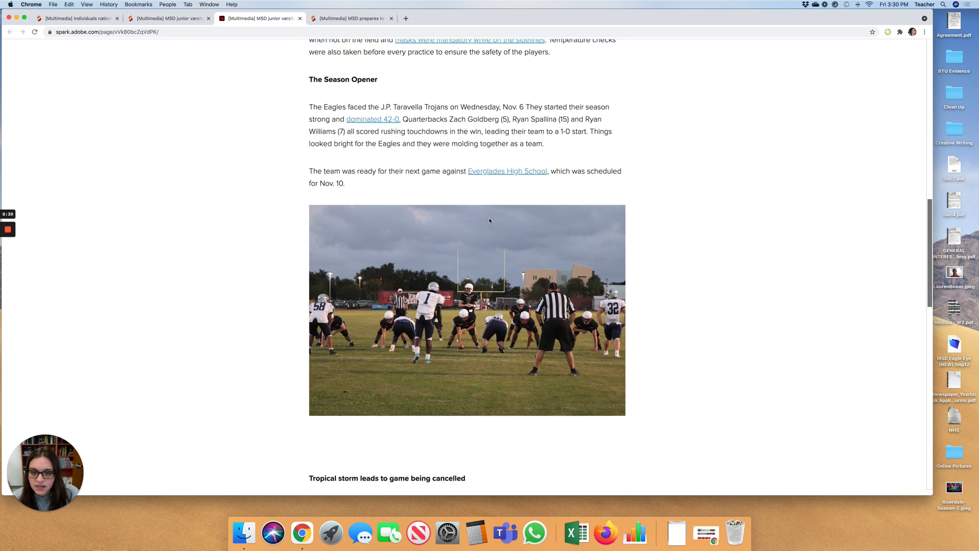
{"action": "scroll", "coordinate": [490, 221], "scroll_direction": "down", "scroll_amount": 5}
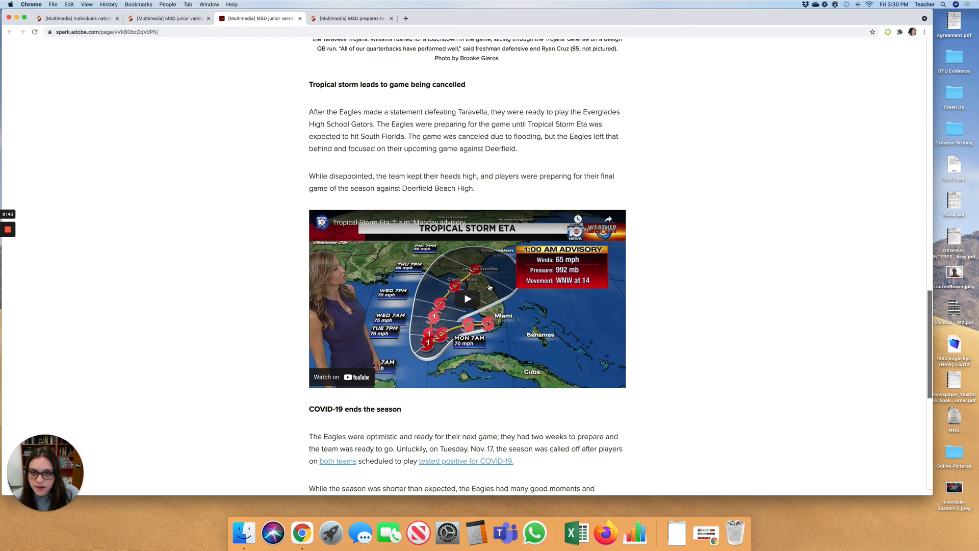
{"action": "scroll", "coordinate": [489, 287], "scroll_direction": "down", "scroll_amount": 2}
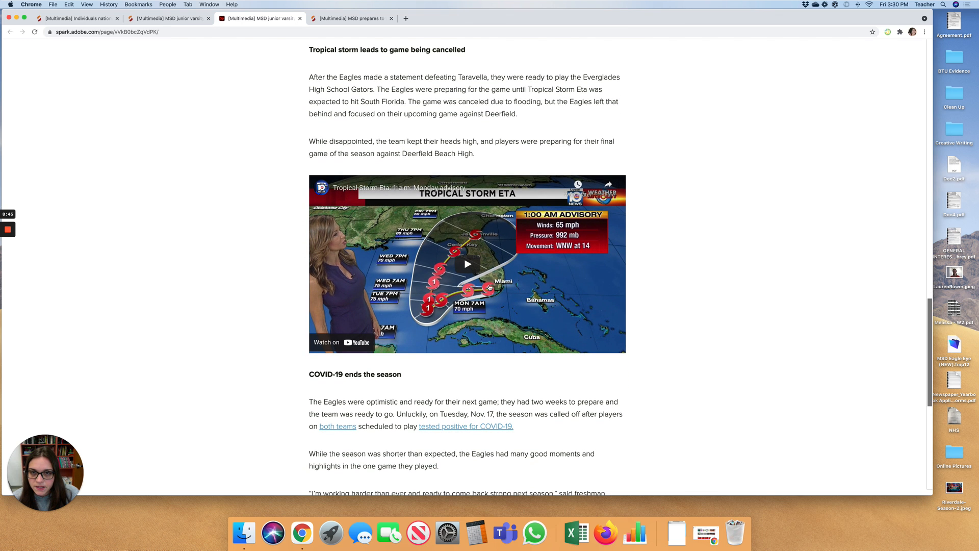
{"action": "scroll", "coordinate": [490, 287], "scroll_direction": "down", "scroll_amount": 6}
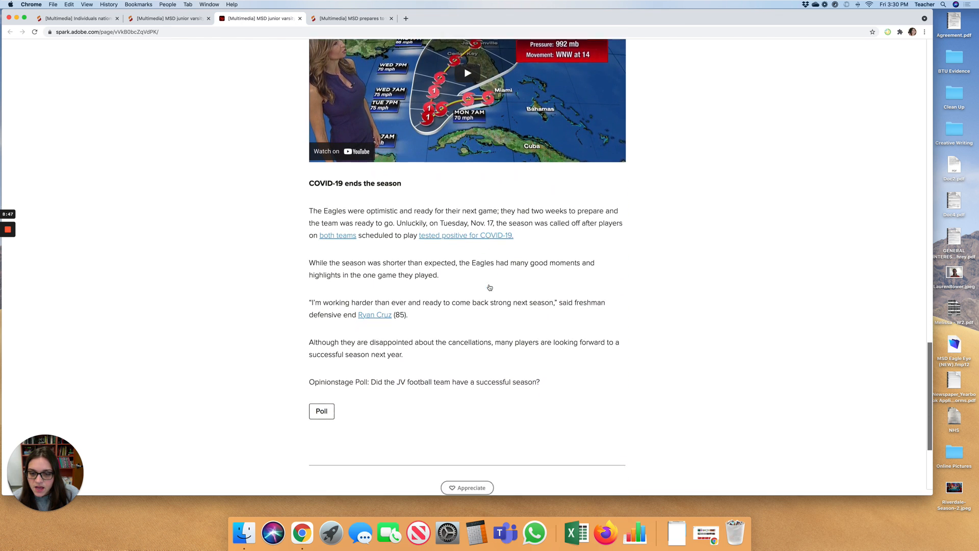
{"action": "scroll", "coordinate": [490, 287], "scroll_direction": "down", "scroll_amount": 2}
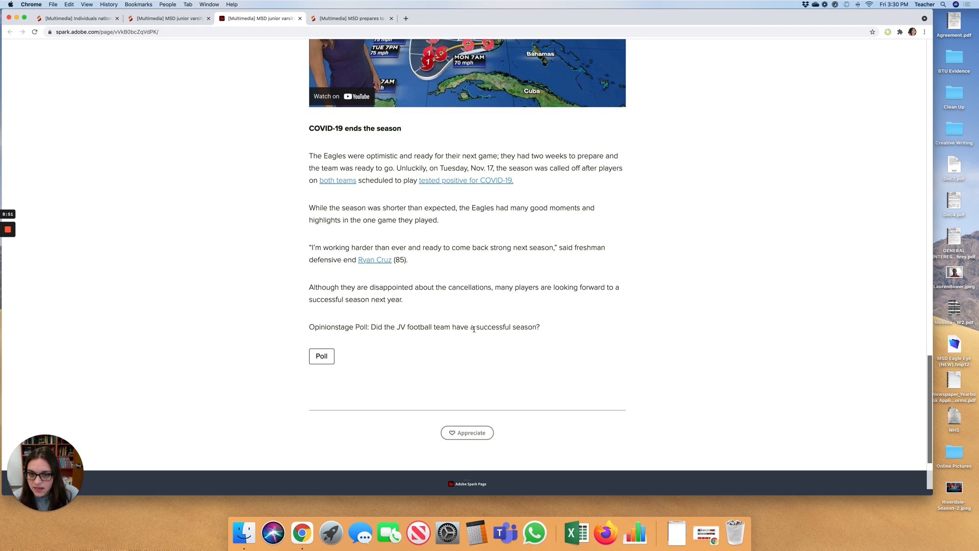
- Finish reviewing the football story, then minimize Chrome to the desktop
{"action": "scroll", "coordinate": [477, 317], "scroll_direction": "up", "scroll_amount": 7}
{"action": "scroll", "coordinate": [479, 320], "scroll_direction": "up", "scroll_amount": 20}
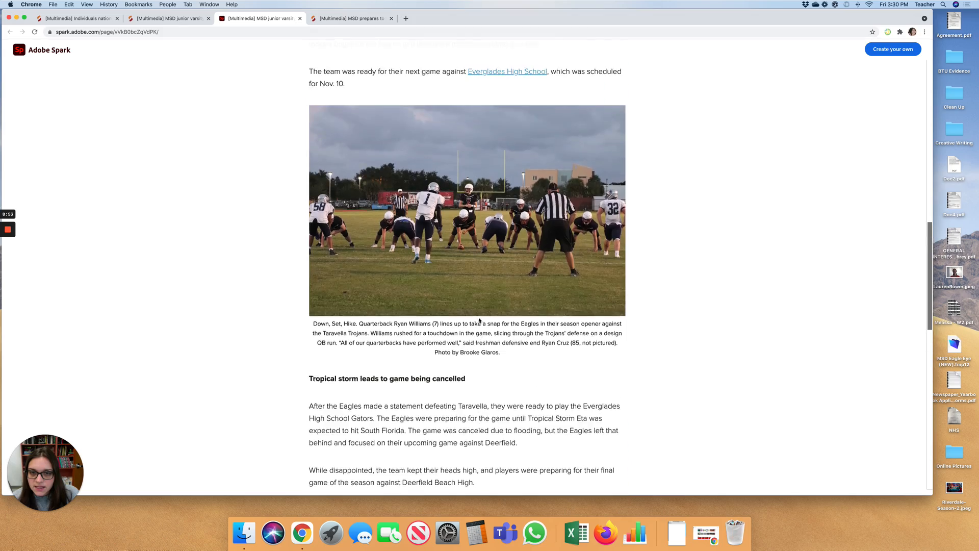
{"action": "scroll", "coordinate": [479, 319], "scroll_direction": "up", "scroll_amount": 10}
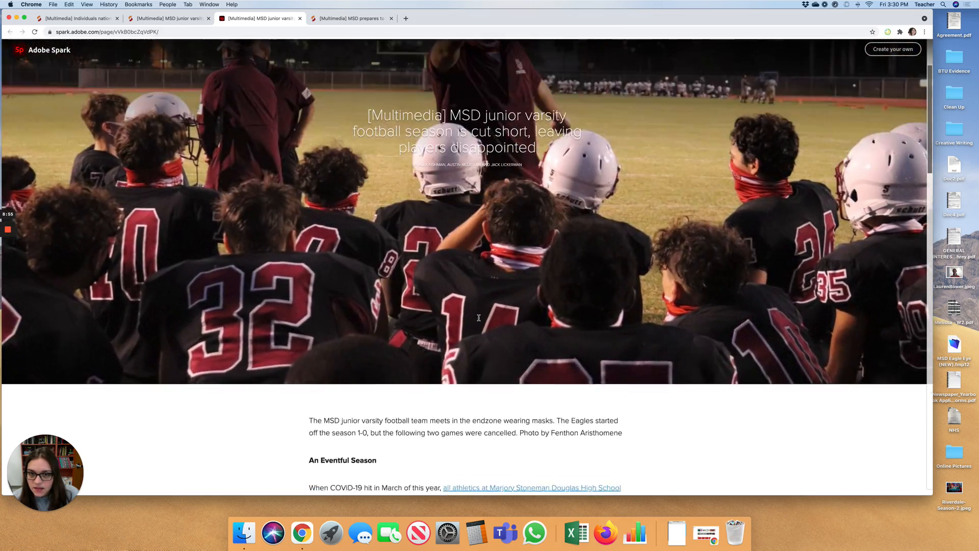
{"action": "scroll", "coordinate": [479, 317], "scroll_direction": "down", "scroll_amount": 3}
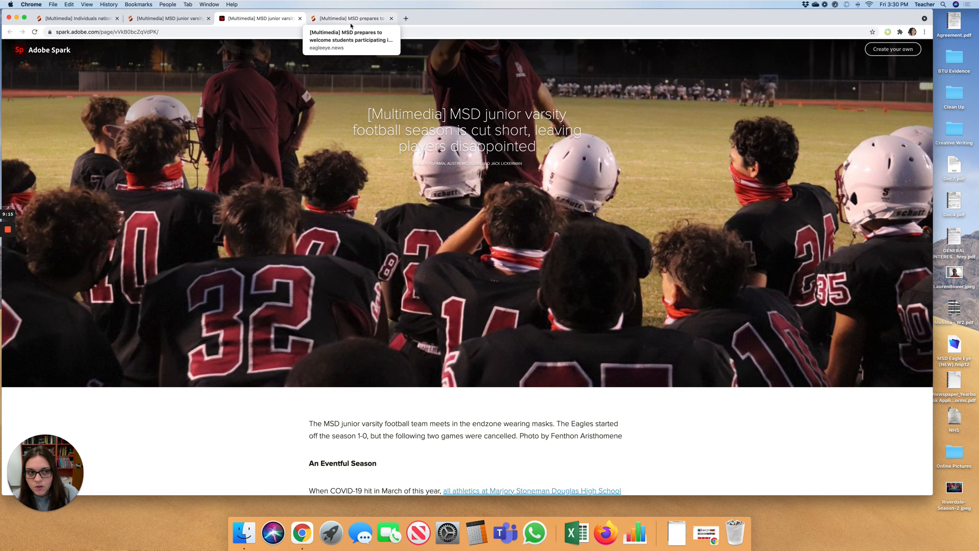
{"action": "scroll", "coordinate": [452, 159], "scroll_direction": "down", "scroll_amount": 2}
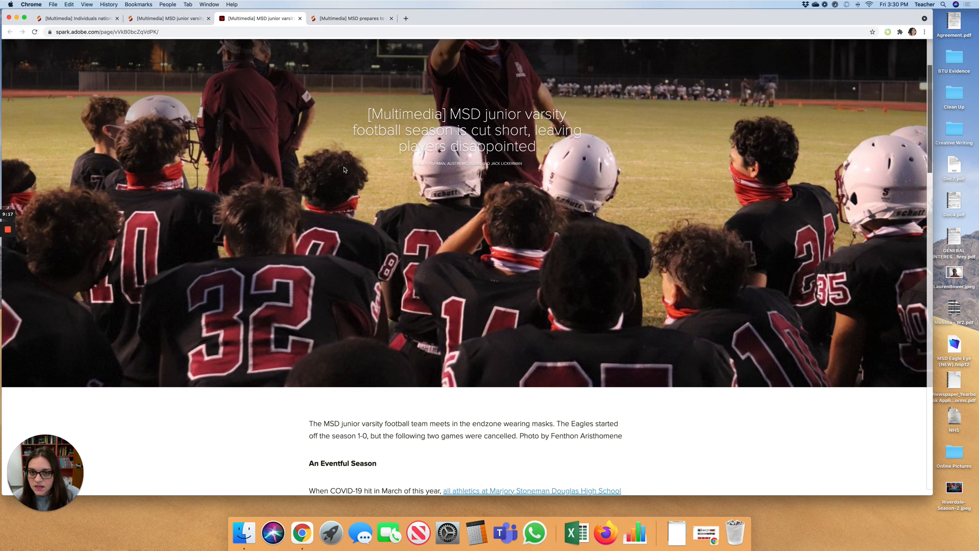
{"action": "scroll", "coordinate": [344, 170], "scroll_direction": "up", "scroll_amount": 2}
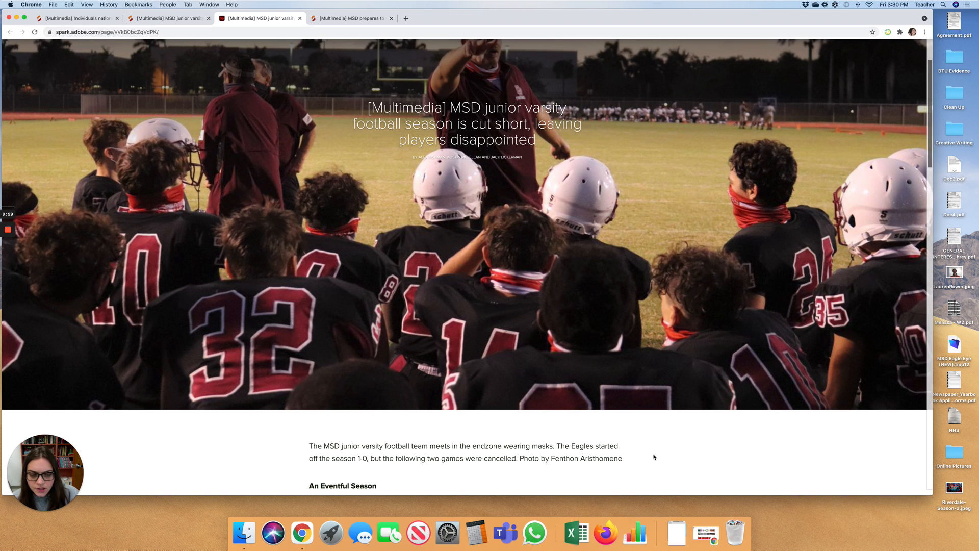
{"action": "left_click", "coordinate": [16, 19]}
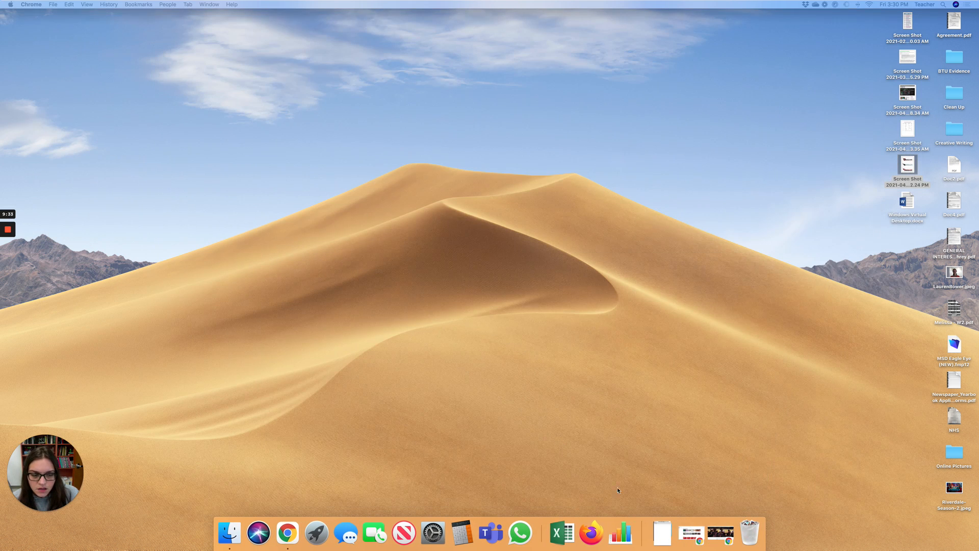
- Restore Chrome from the Dock, nudge the window left, and open the + new-project menu
{"action": "left_click", "coordinate": [689, 533]}
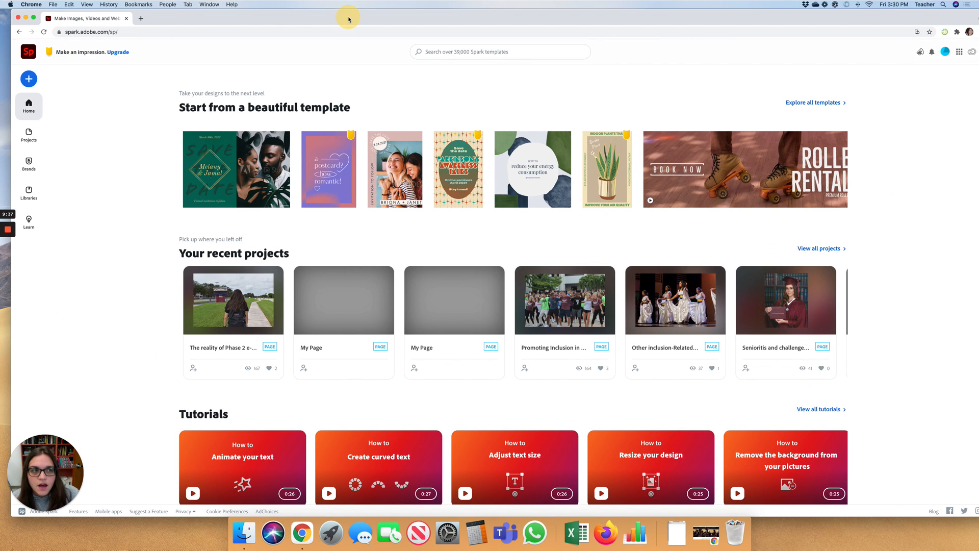
{"action": "left_click", "coordinate": [373, 21]}
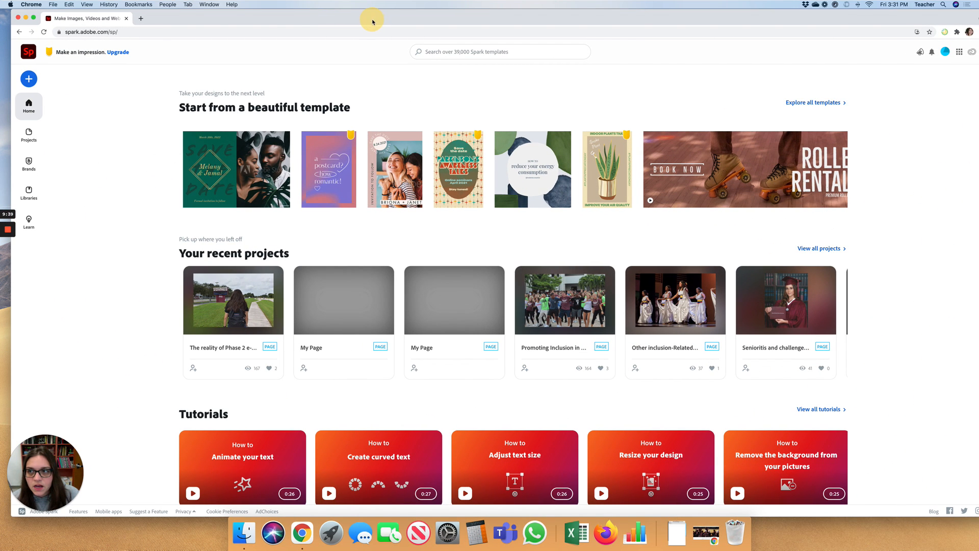
{"action": "mouse_move", "coordinate": [392, 21]}
{"action": "left_mouse_down"}
{"action": "mouse_move", "coordinate": [380, 20]}
{"action": "mouse_move", "coordinate": [393, 19]}
{"action": "left_mouse_up"}
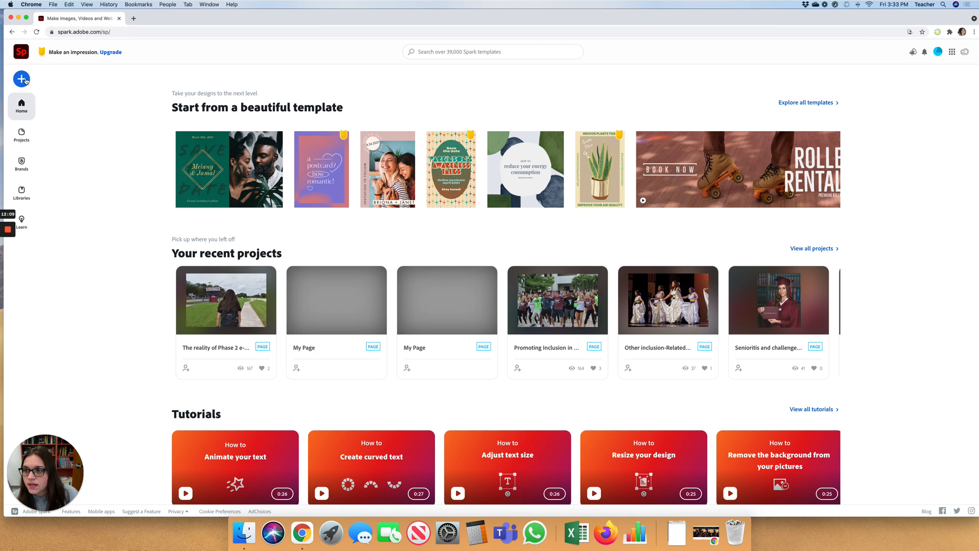
{"action": "left_click", "coordinate": [22, 79]}
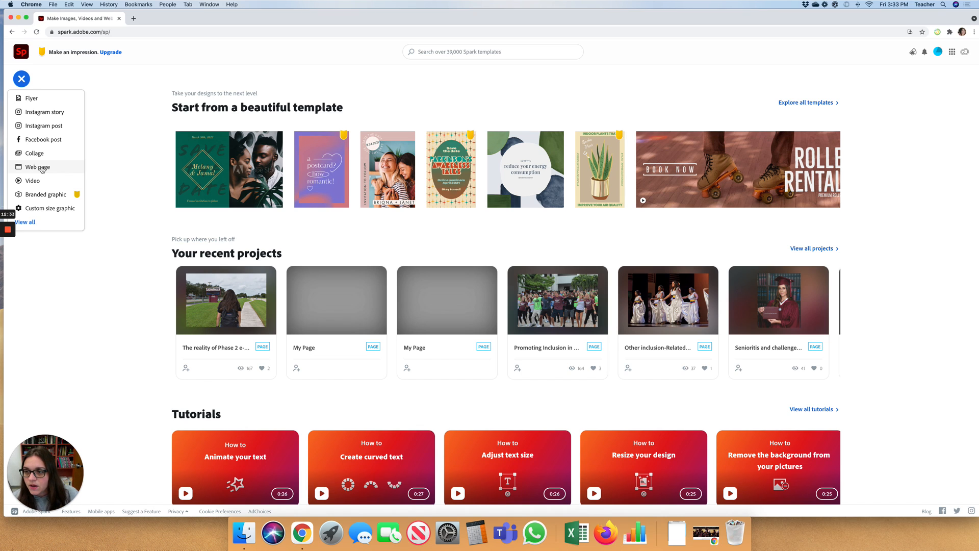
- Choose Web page from the create menu to start a blank page
{"action": "left_click", "coordinate": [42, 168]}
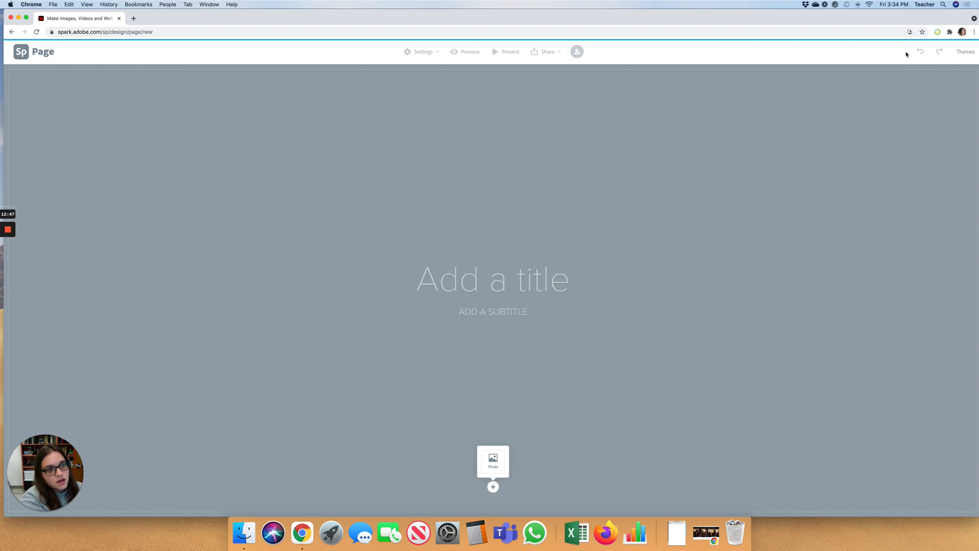
- Open the Themes panel and preview the Whimsy and Chic themes
{"action": "left_click", "coordinate": [965, 54]}
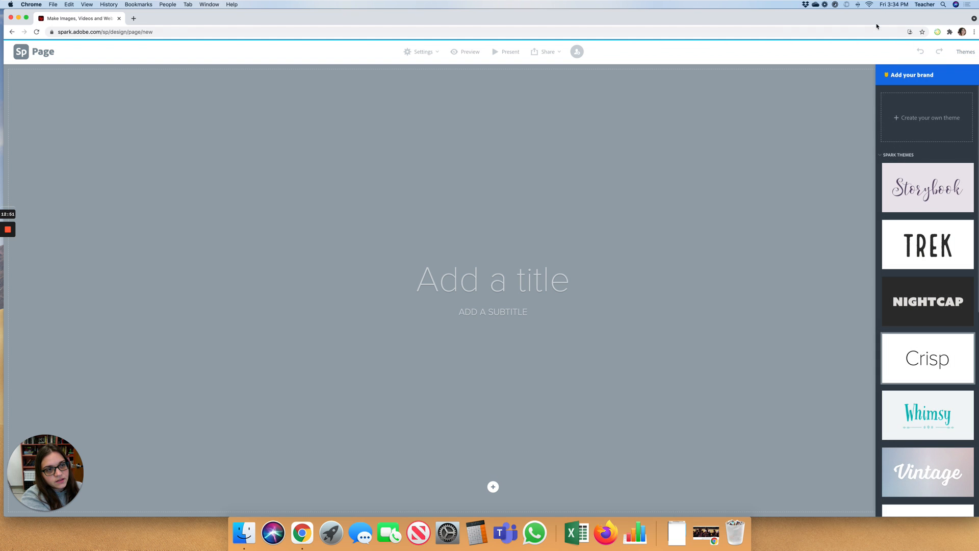
{"action": "scroll", "coordinate": [882, 197], "scroll_direction": "down", "scroll_amount": 5}
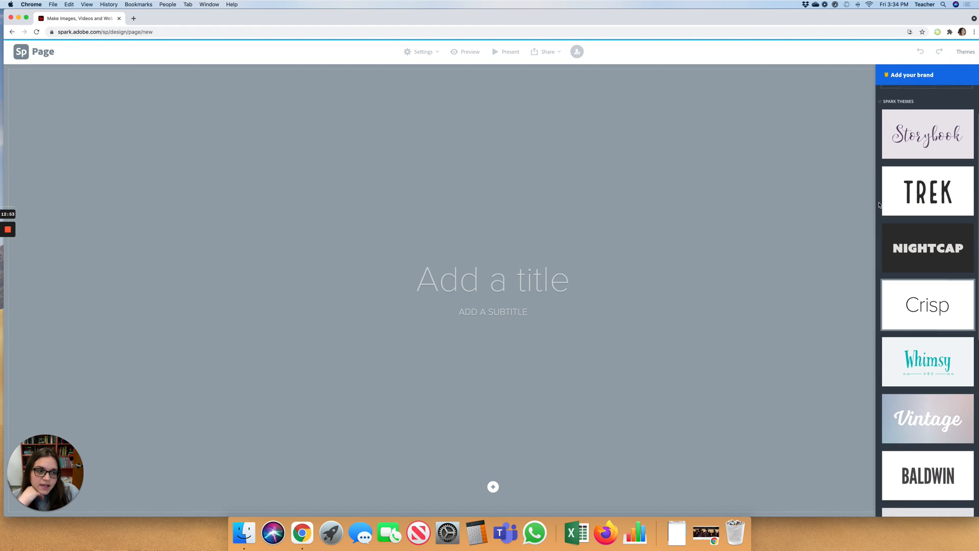
{"action": "scroll", "coordinate": [887, 209], "scroll_direction": "down", "scroll_amount": 3}
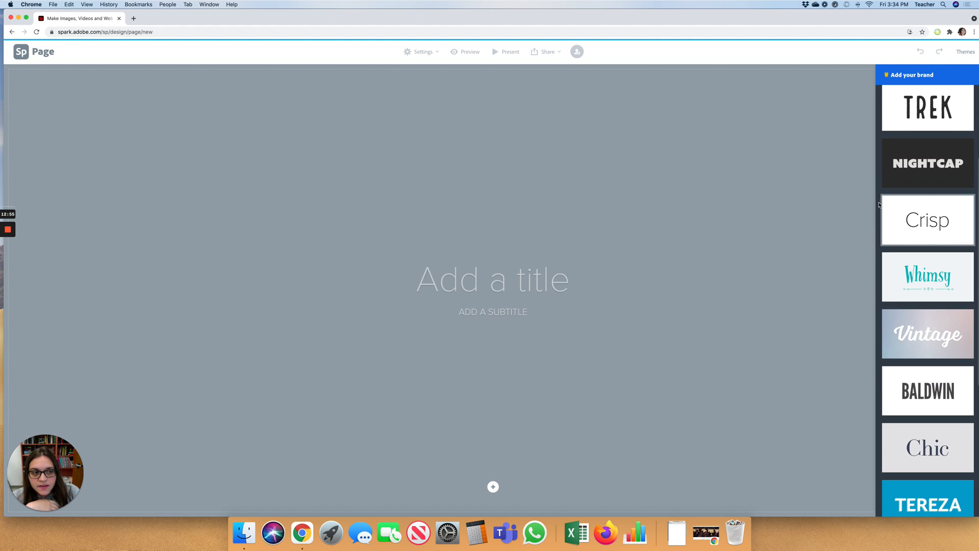
{"action": "left_click", "coordinate": [901, 215]}
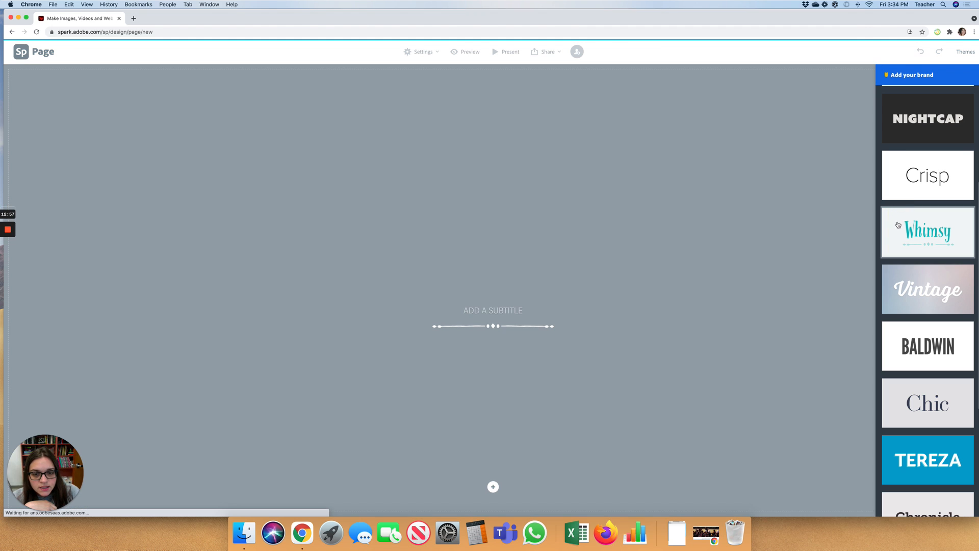
{"action": "scroll", "coordinate": [896, 276], "scroll_direction": "down", "scroll_amount": 1}
{"action": "scroll", "coordinate": [896, 276], "scroll_direction": "down", "scroll_amount": 3}
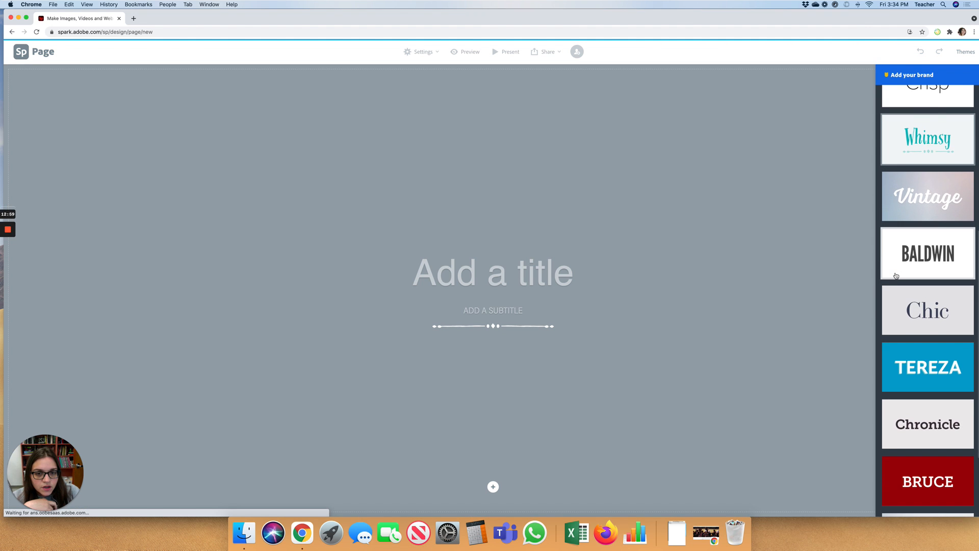
{"action": "scroll", "coordinate": [896, 276], "scroll_direction": "down", "scroll_amount": 2}
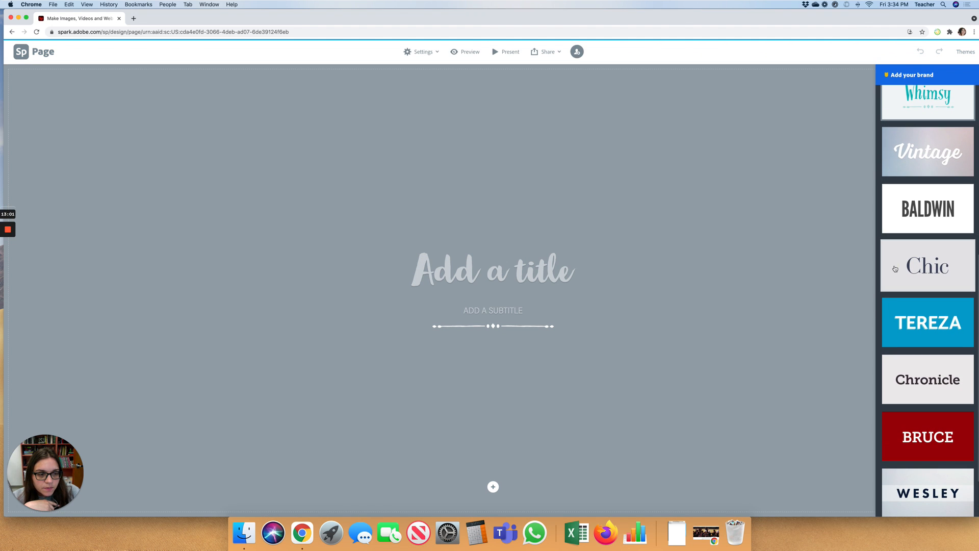
{"action": "left_click", "coordinate": [895, 269]}
- Try Luca and Storybook, then settle on the Trek theme and close the panel
{"action": "scroll", "coordinate": [896, 275], "scroll_direction": "down", "scroll_amount": 3}
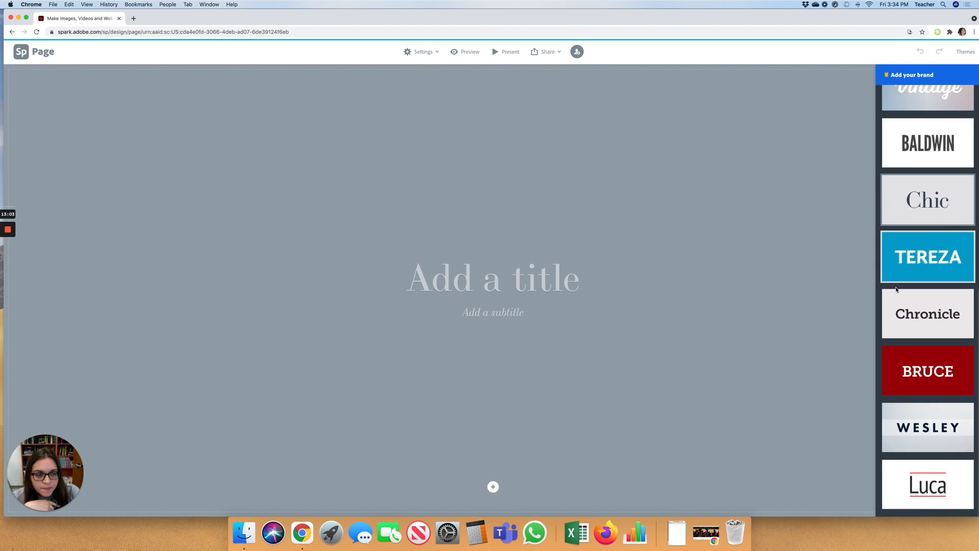
{"action": "scroll", "coordinate": [891, 295], "scroll_direction": "up", "scroll_amount": 4}
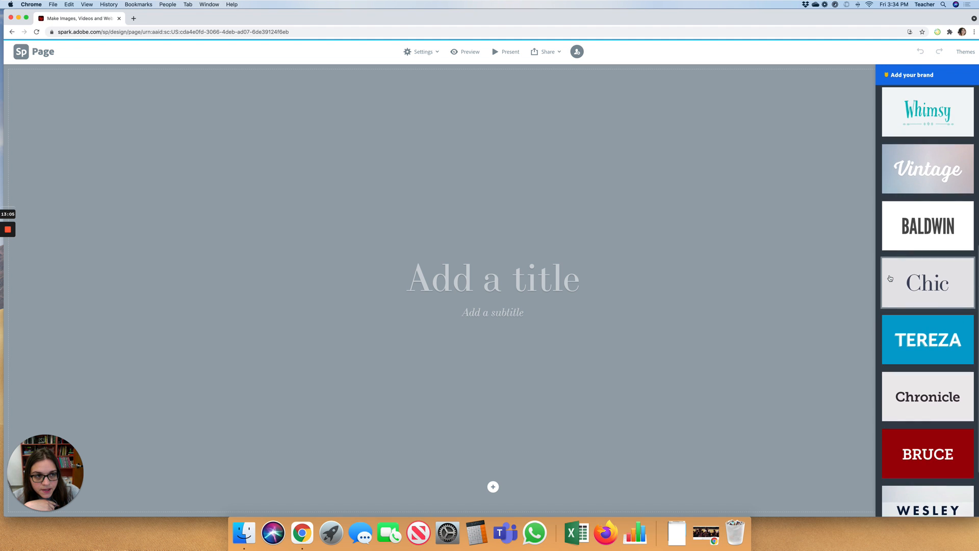
{"action": "scroll", "coordinate": [892, 295], "scroll_direction": "down", "scroll_amount": 4}
{"action": "left_click", "coordinate": [915, 482]}
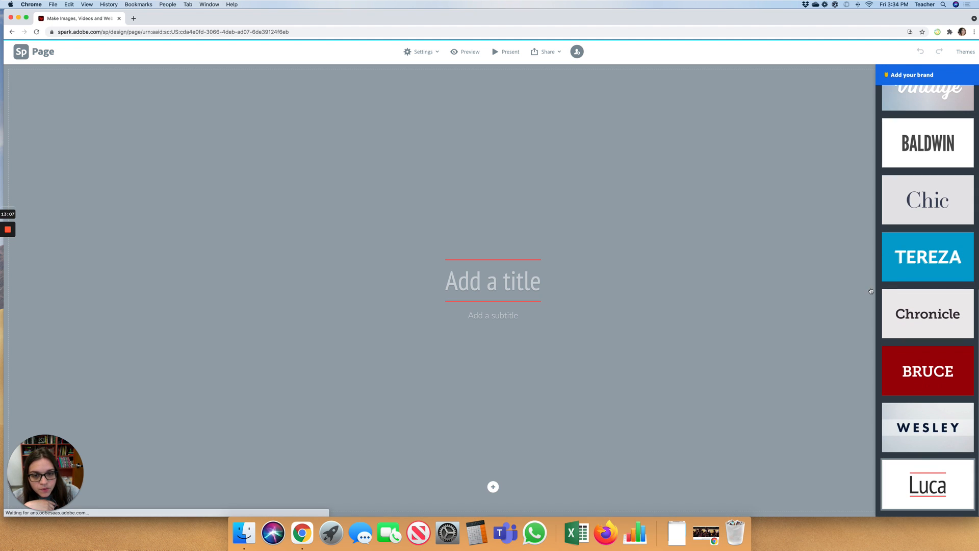
{"action": "scroll", "coordinate": [913, 235], "scroll_direction": "up", "scroll_amount": 12}
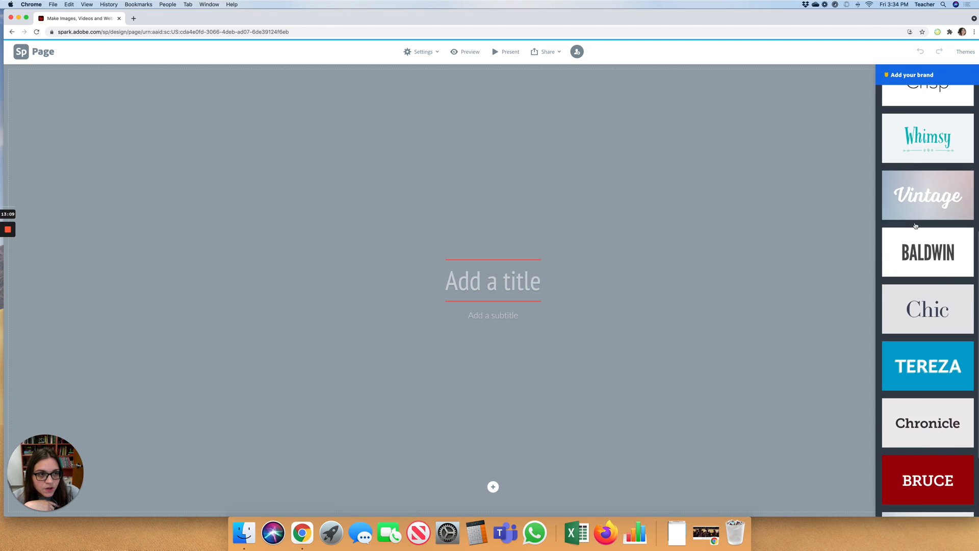
{"action": "scroll", "coordinate": [915, 226], "scroll_direction": "up", "scroll_amount": 4}
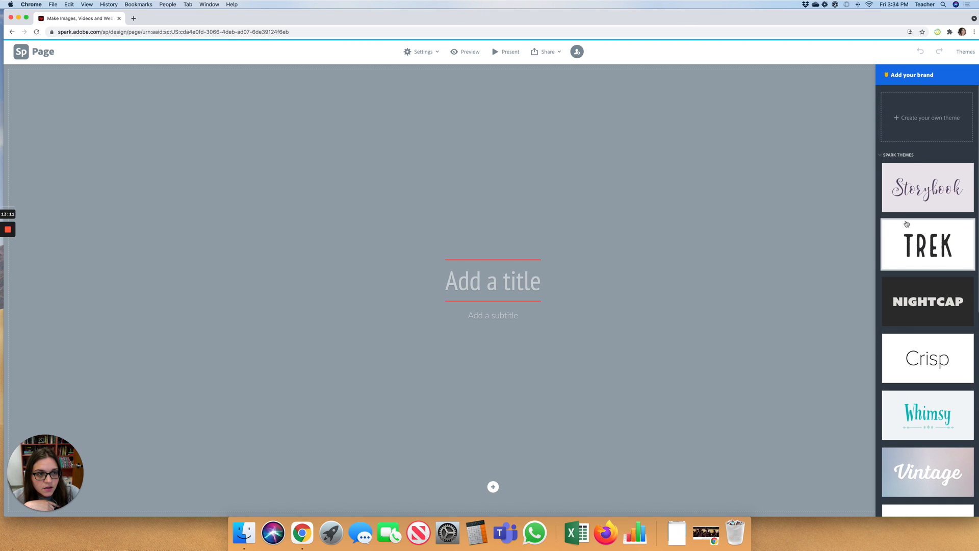
{"action": "left_click", "coordinate": [909, 190]}
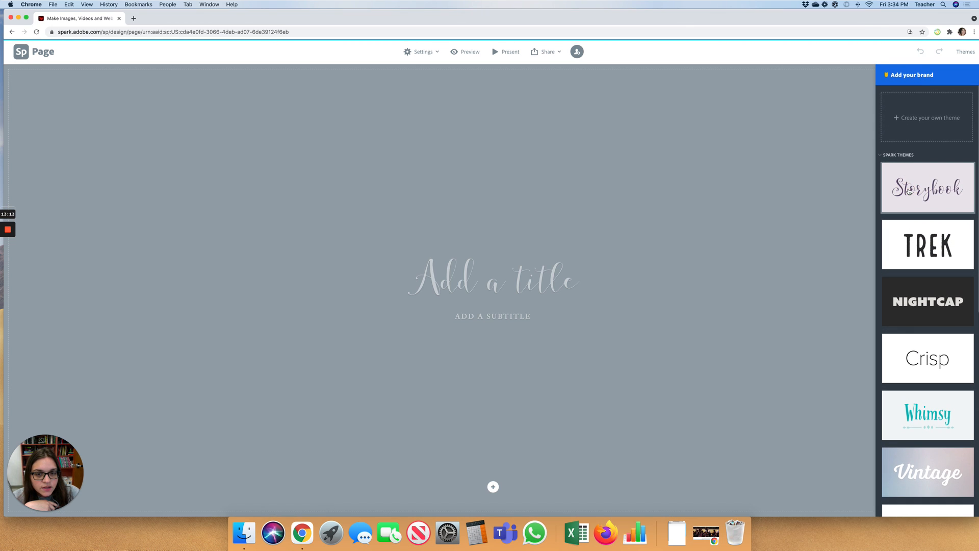
{"action": "left_click", "coordinate": [913, 247]}
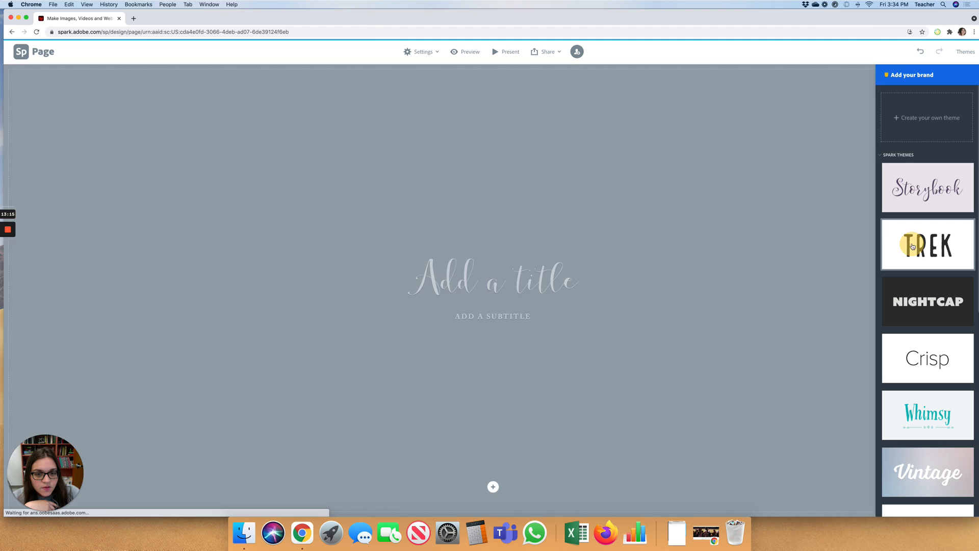
{"action": "left_click", "coordinate": [645, 261]}
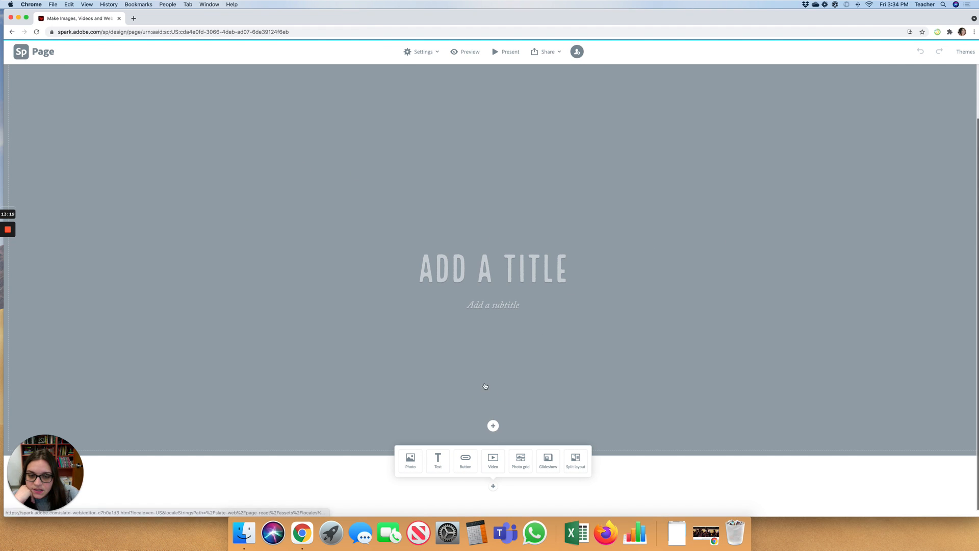
- Upload Riverdale-Season-2.jpeg as the header background and type HEADLINE as the title
{"action": "left_click", "coordinate": [502, 392]}
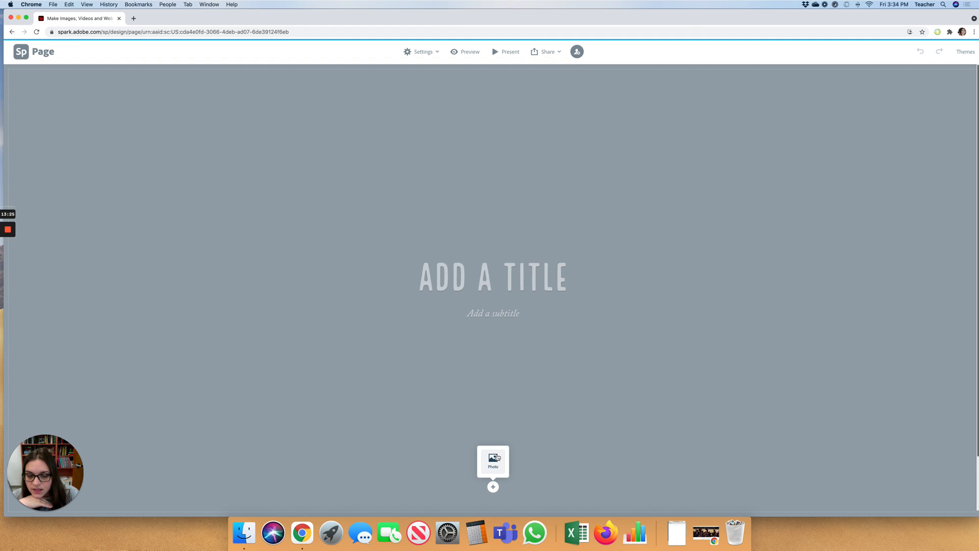
{"action": "left_click", "coordinate": [495, 461]}
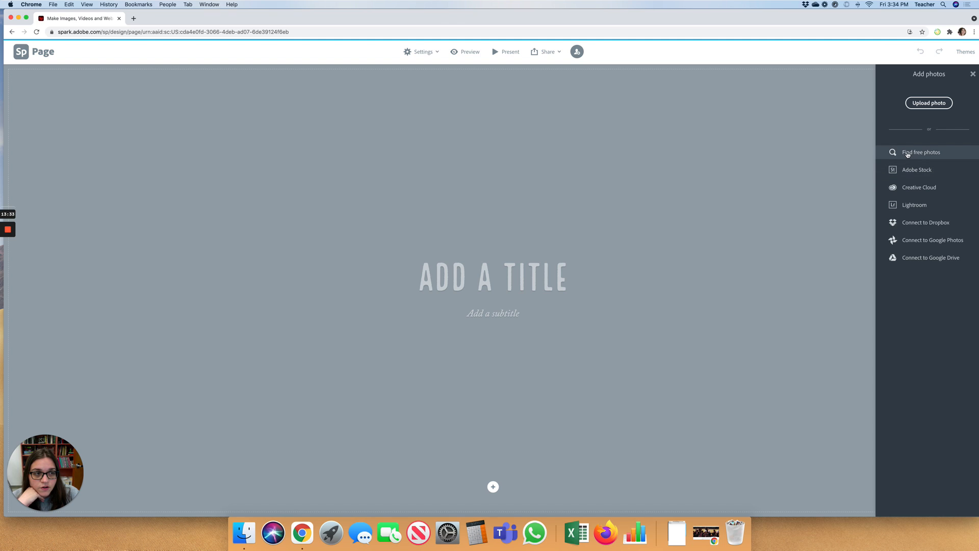
{"action": "left_click", "coordinate": [922, 104]}
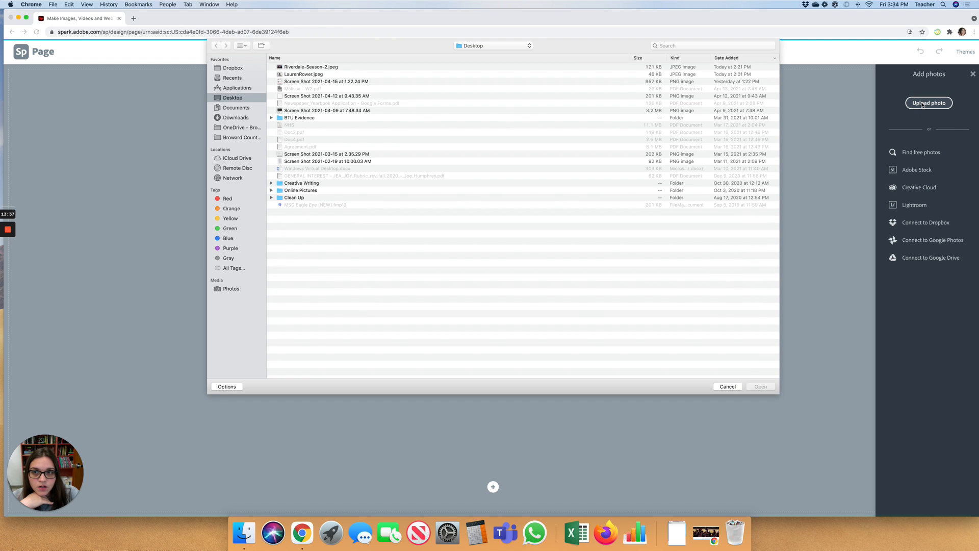
{"action": "left_click", "coordinate": [314, 67]}
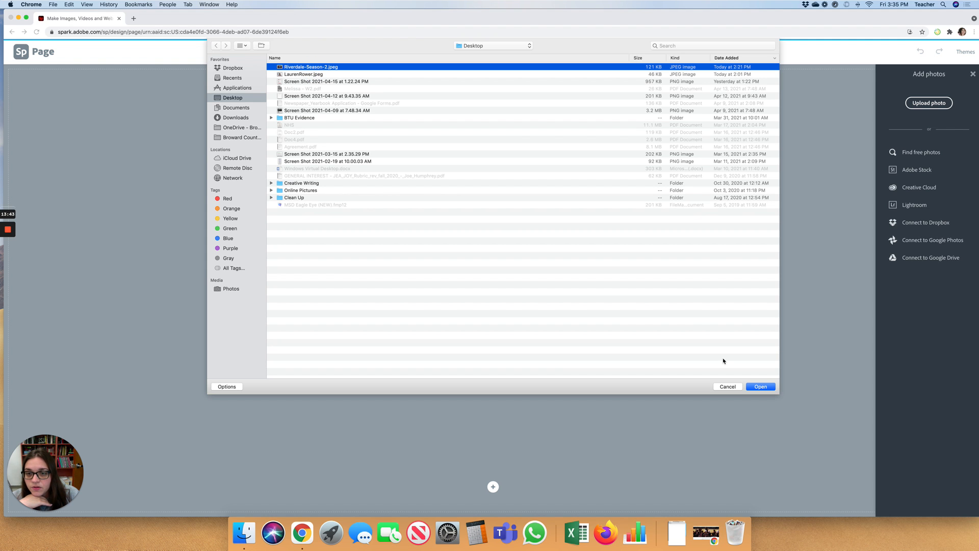
{"action": "left_click", "coordinate": [761, 386]}
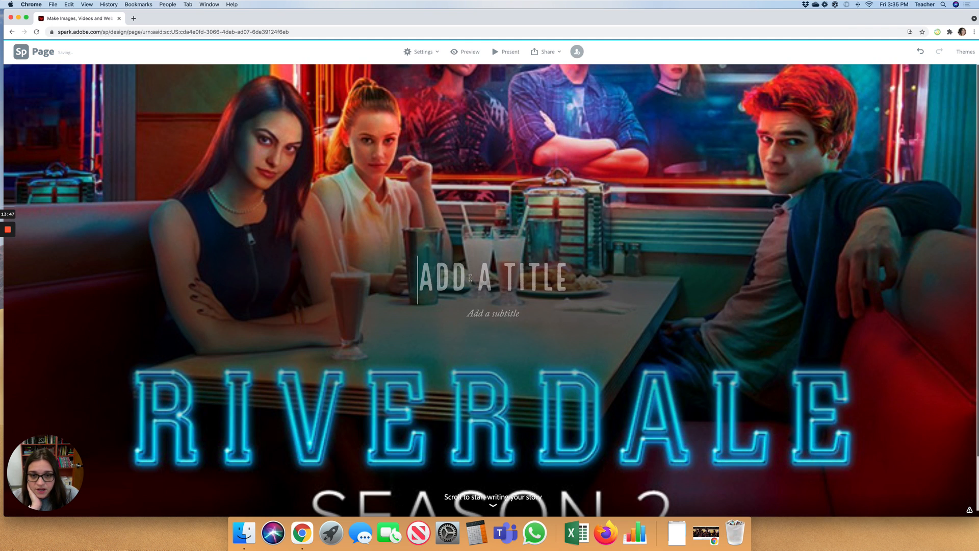
{"action": "left_click", "coordinate": [473, 277]}
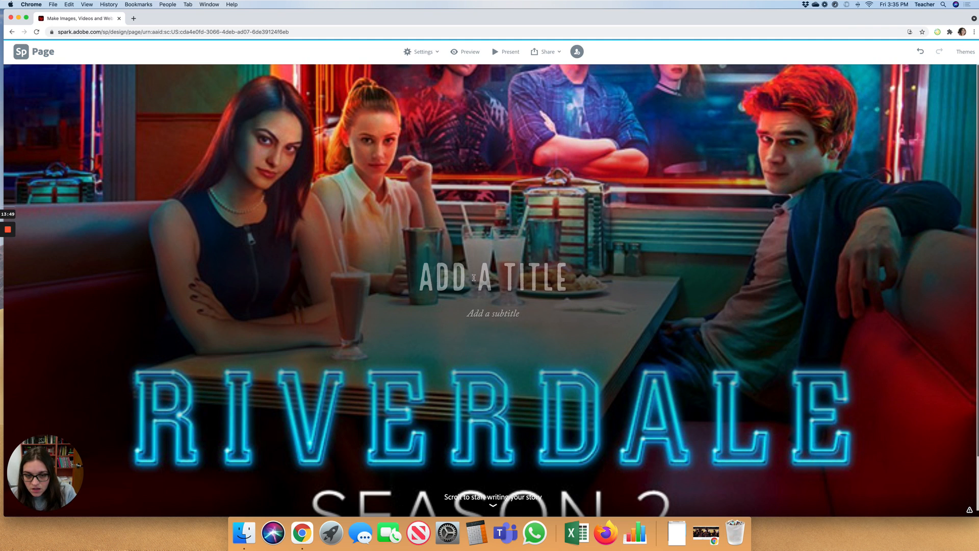
{"action": "type", "text": "H"}
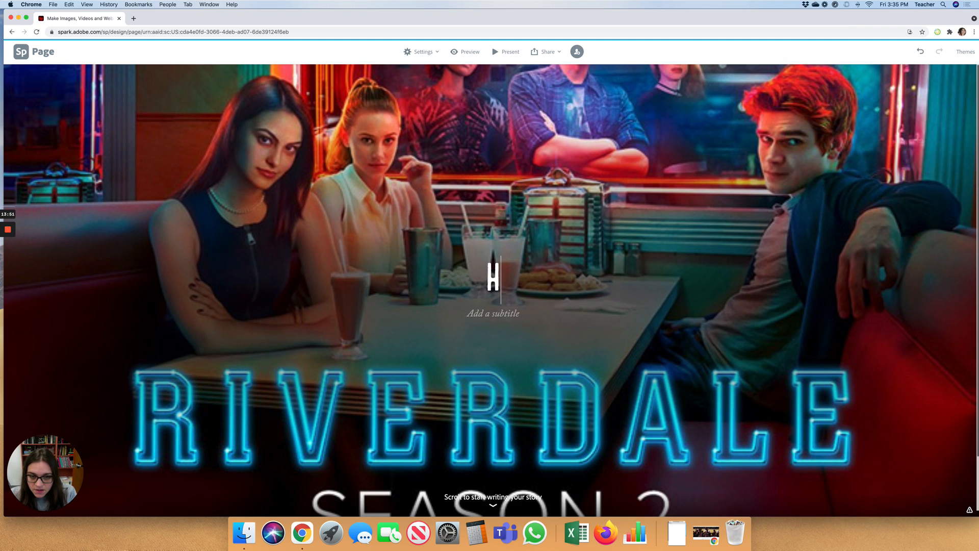
{"action": "type", "text": "EADLINE"}
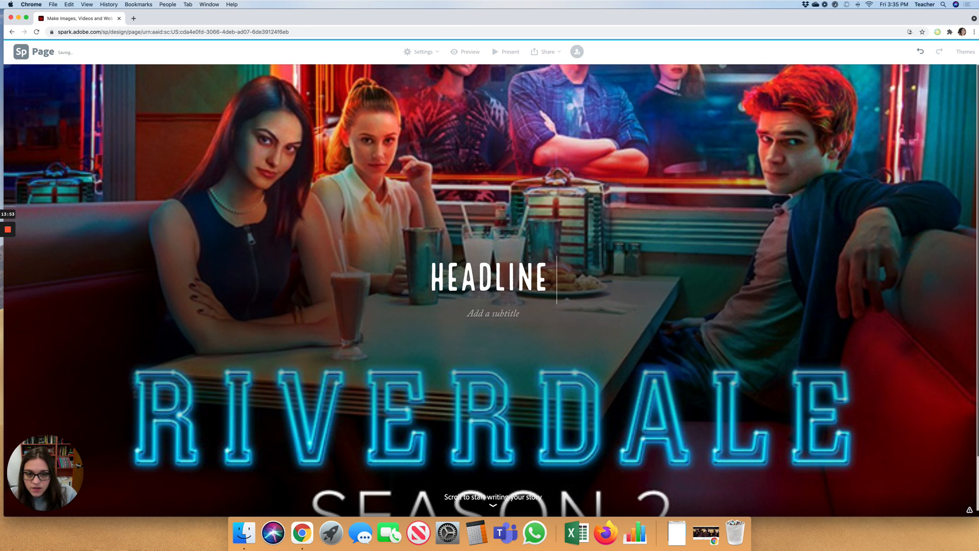
- Add a 'By' subtitle with the author's full name beneath the HEADLINE title
{"action": "left_click", "coordinate": [479, 313]}
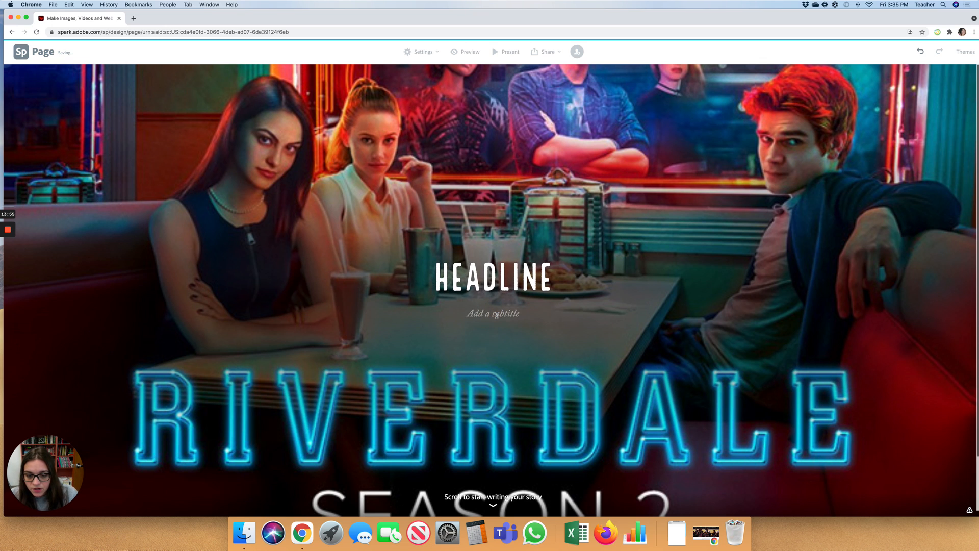
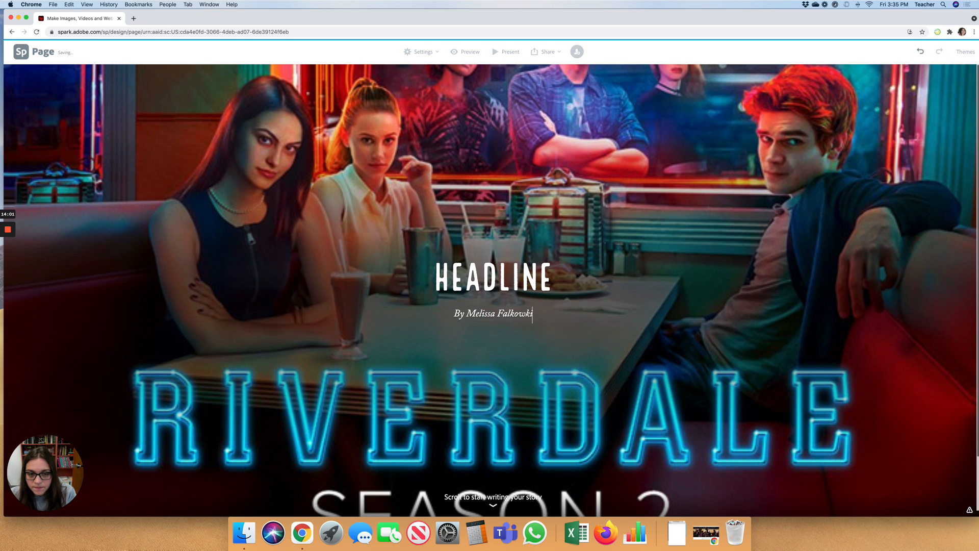
{"action": "scroll", "coordinate": [521, 419], "scroll_direction": "down", "scroll_amount": 3}
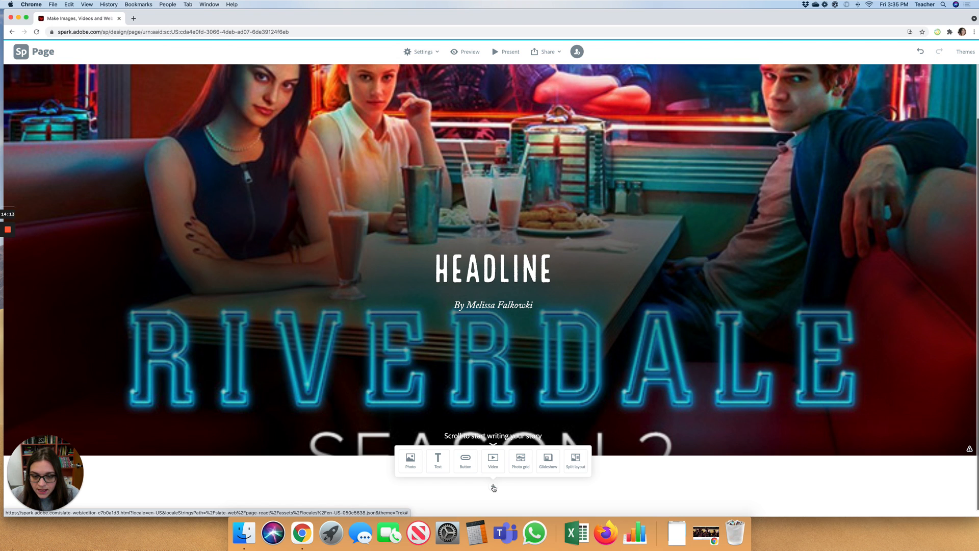
- Add a 'Photo by' credit caption below the header, centred and italicised
{"action": "left_click", "coordinate": [438, 460]}
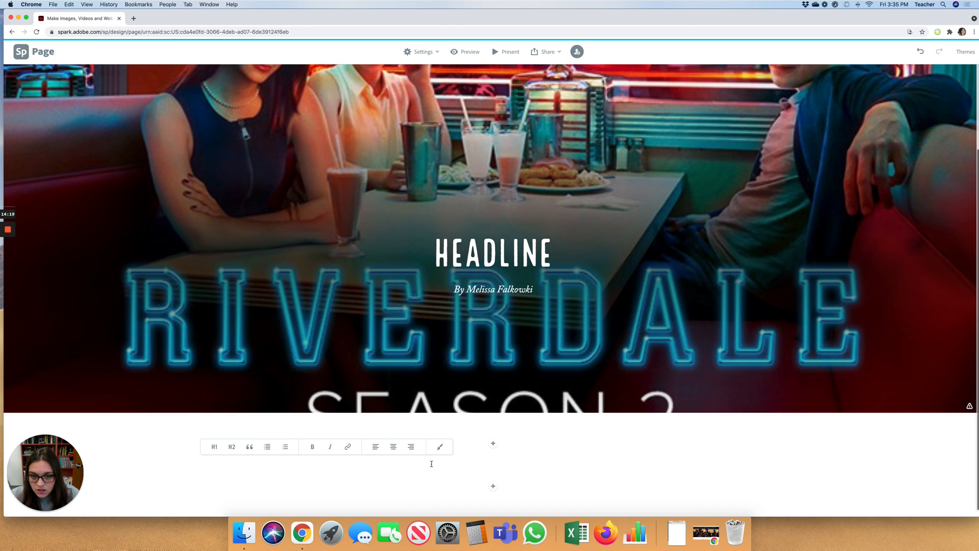
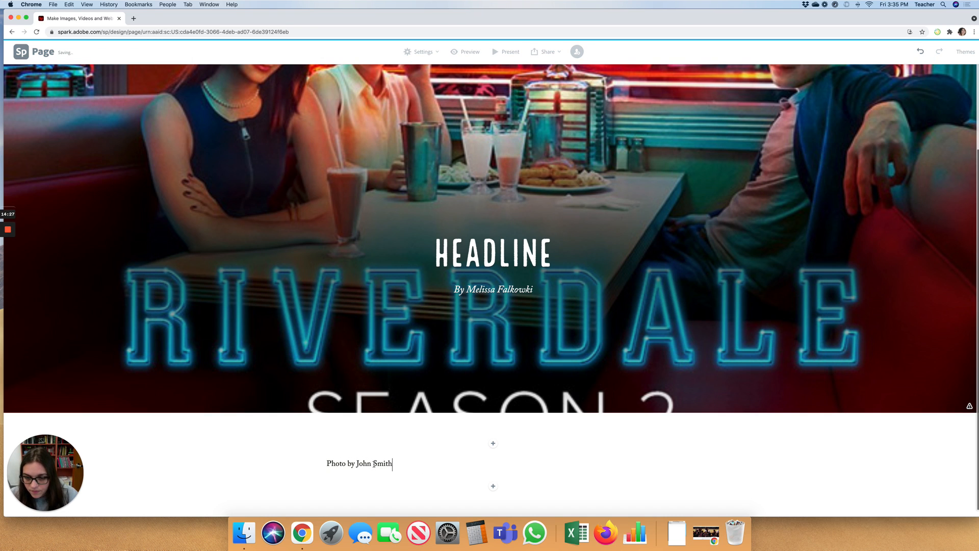
{"action": "triple_click", "coordinate": [377, 463]}
{"action": "left_click", "coordinate": [425, 446]}
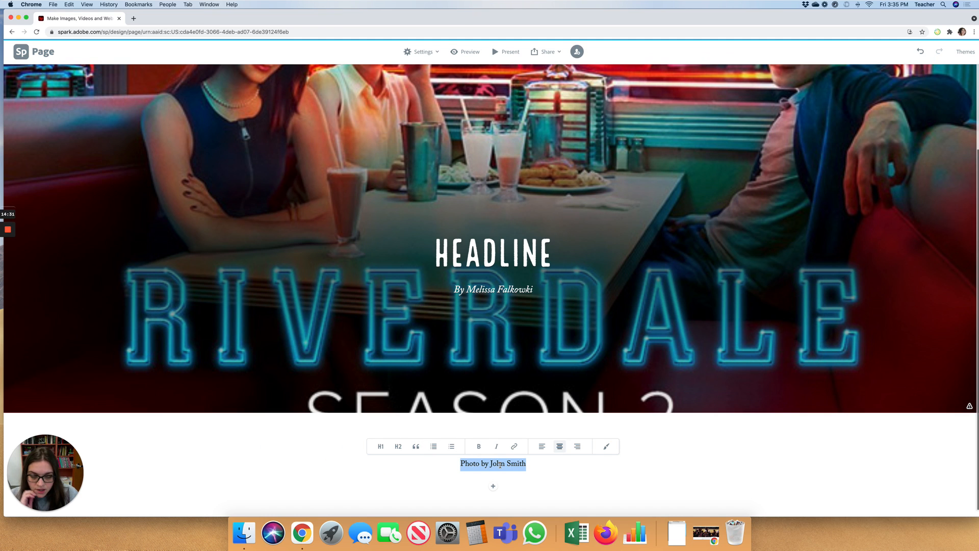
{"action": "left_click", "coordinate": [497, 449]}
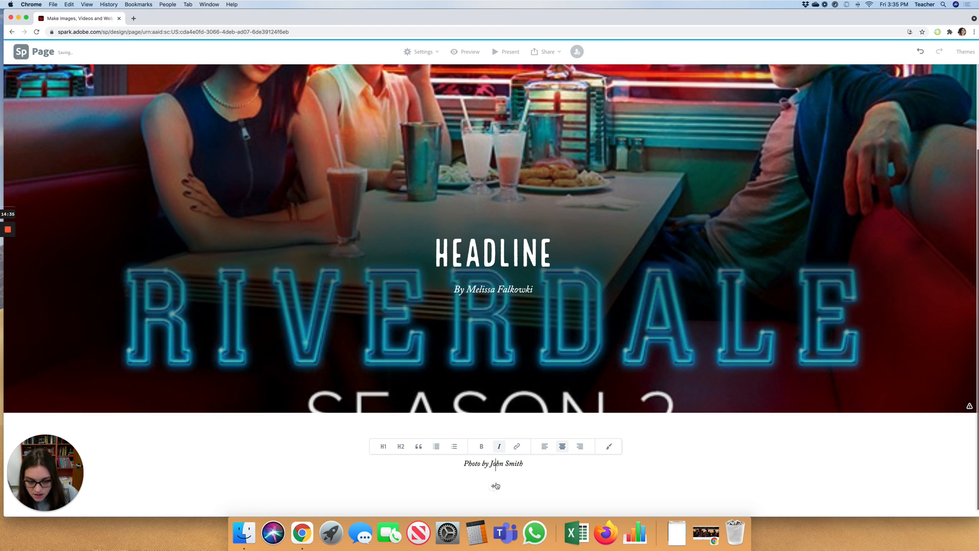
- Undo trial heading styles on the caption, keep it italic, and bring up the add-content choices
{"action": "left_click", "coordinate": [377, 448]}
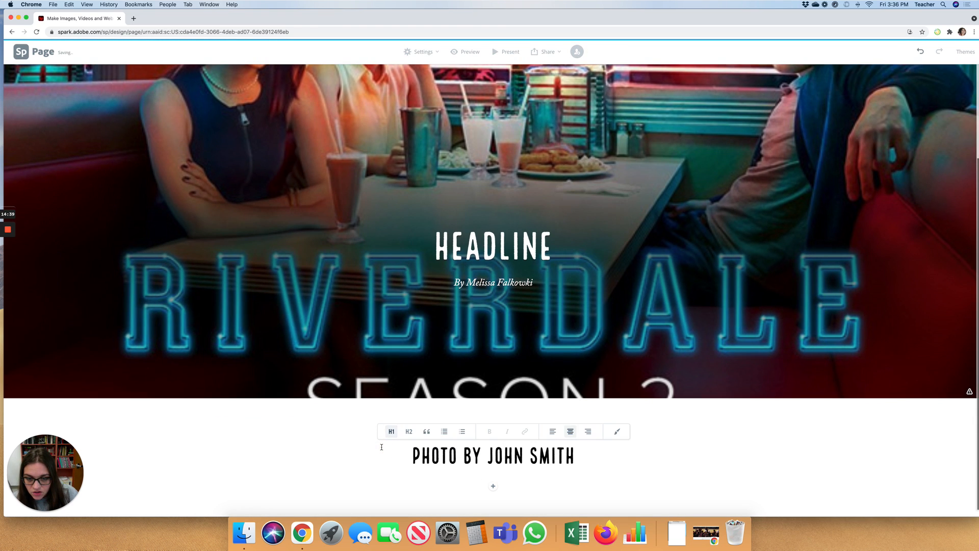
{"action": "left_click", "coordinate": [408, 431]}
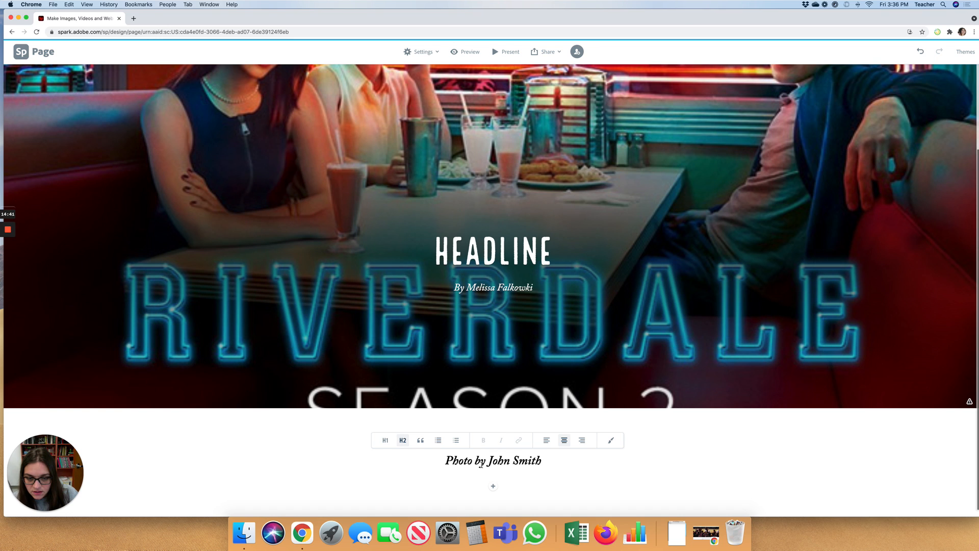
{"action": "left_click", "coordinate": [505, 464]}
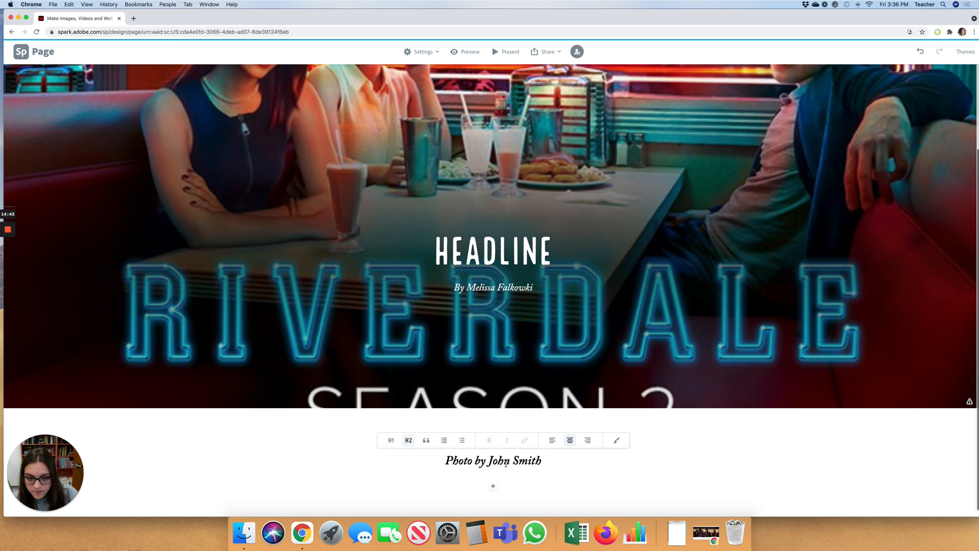
{"action": "key", "text": "super+z"}
{"action": "key", "text": "super+z"}
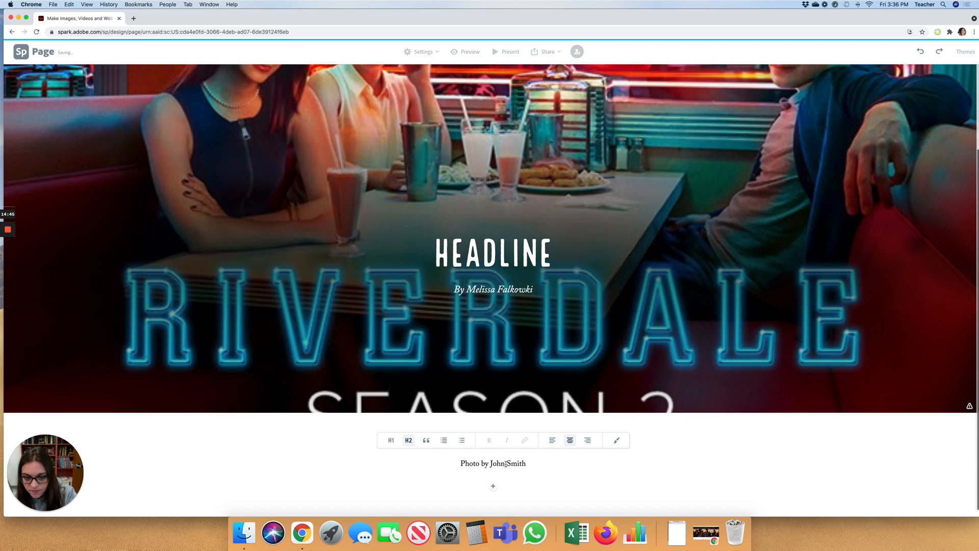
{"action": "triple_click", "coordinate": [505, 464]}
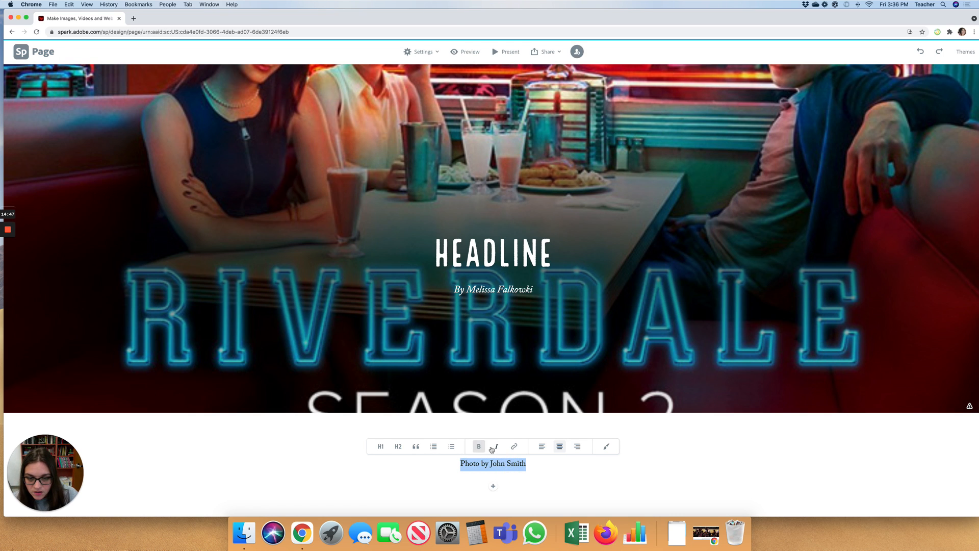
{"action": "left_click", "coordinate": [496, 446]}
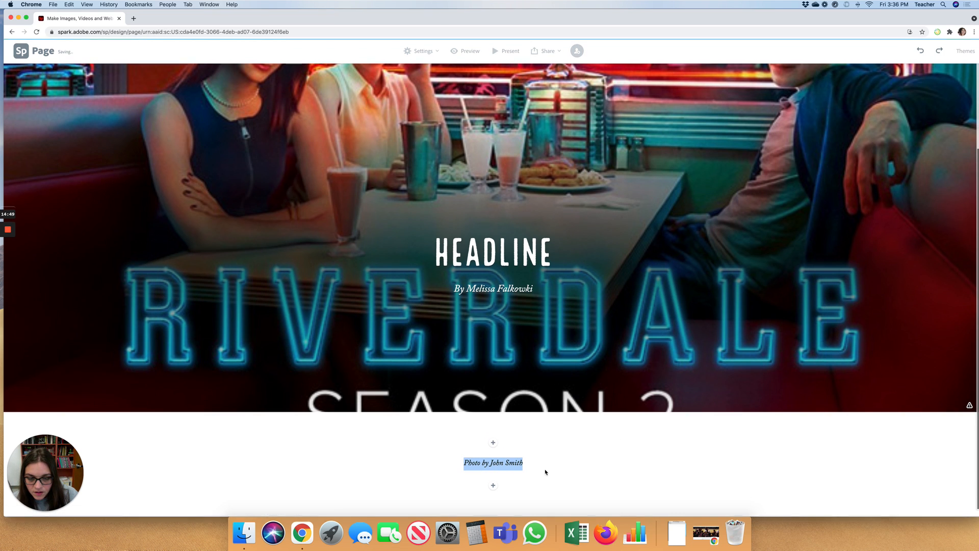
{"action": "left_click", "coordinate": [492, 486]}
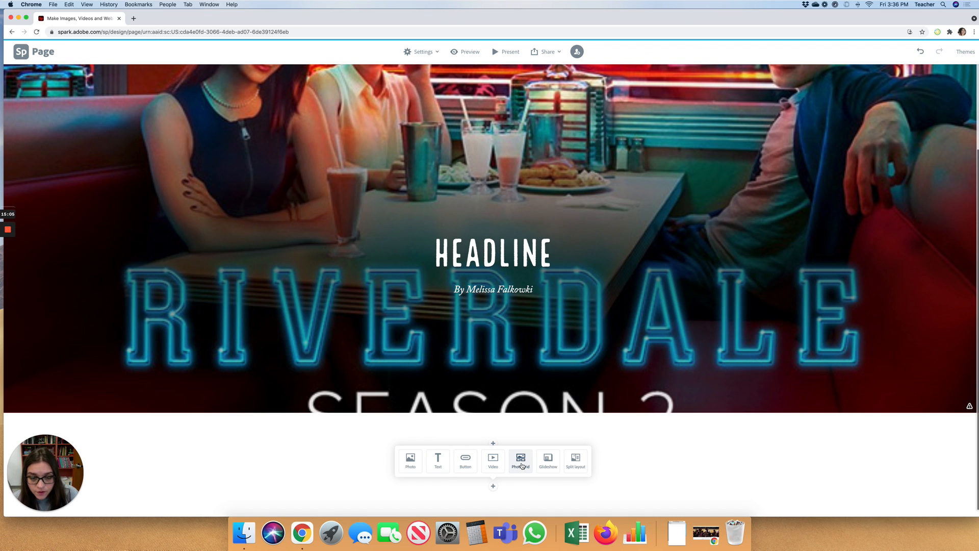
- Start a Glideshow, dismiss its 'See how it works' intro, and go back to the Spark home page
{"action": "left_click", "coordinate": [548, 461]}
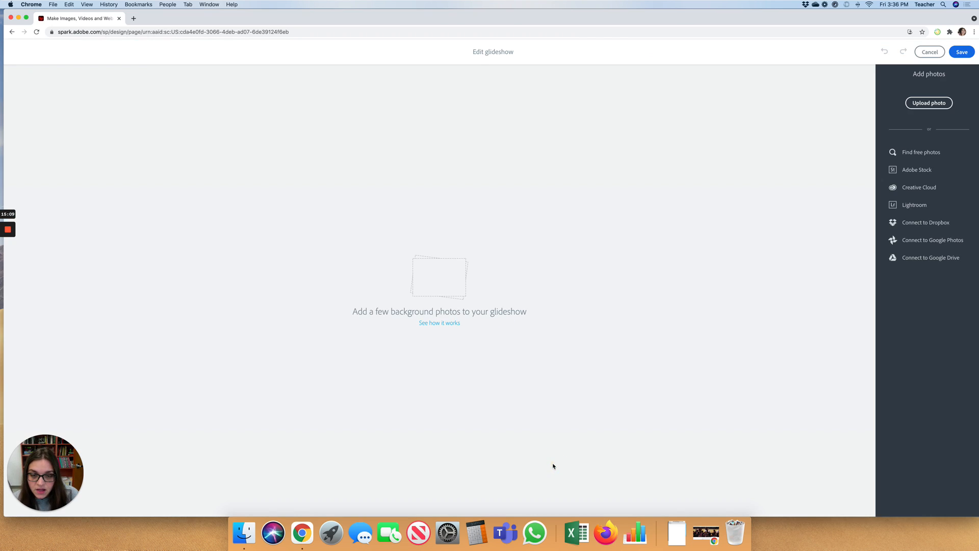
{"action": "left_click", "coordinate": [436, 323]}
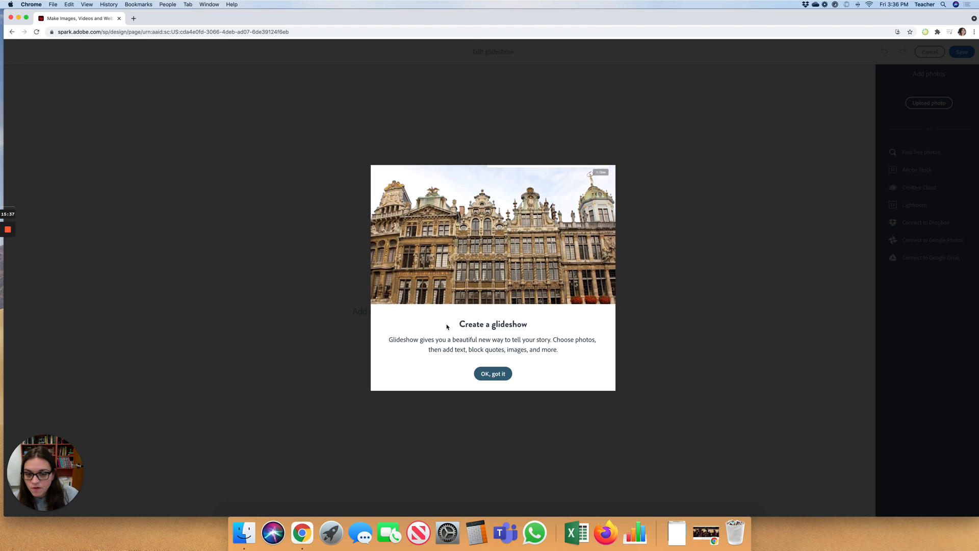
{"action": "left_click", "coordinate": [498, 376]}
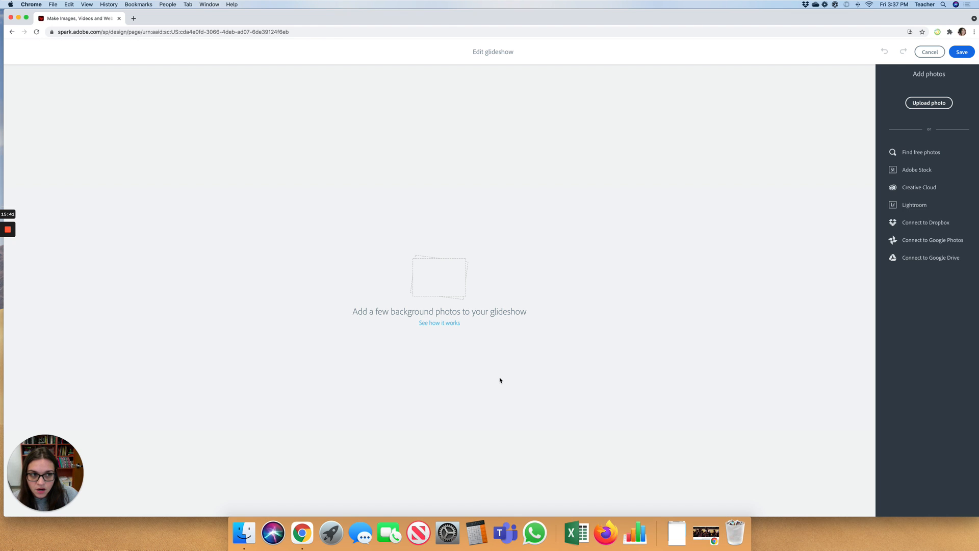
{"action": "left_click", "coordinate": [12, 31]}
{"action": "scroll", "coordinate": [308, 324], "scroll_direction": "down", "scroll_amount": 5}
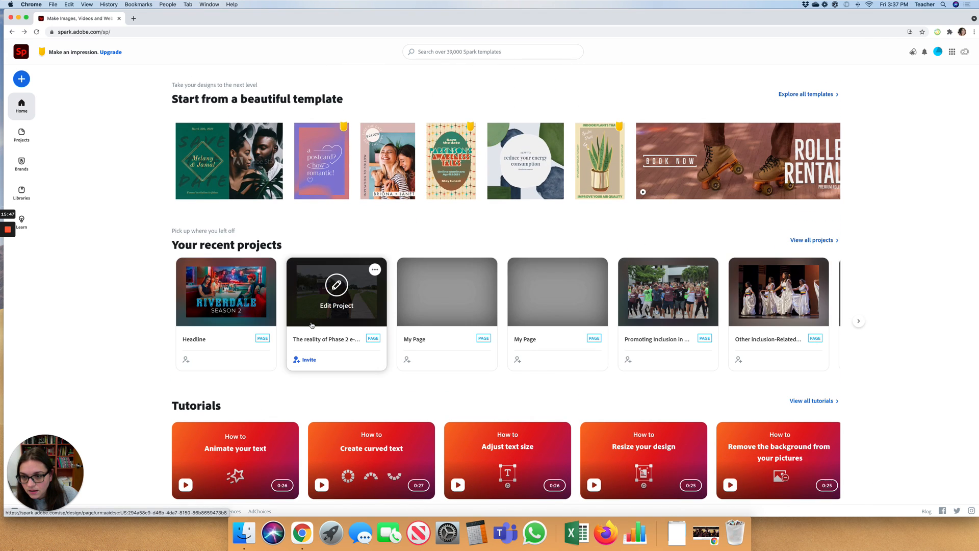
- Reopen the Headline project and add a split layout with its image and text halves swapped
{"action": "left_click", "coordinate": [235, 302]}
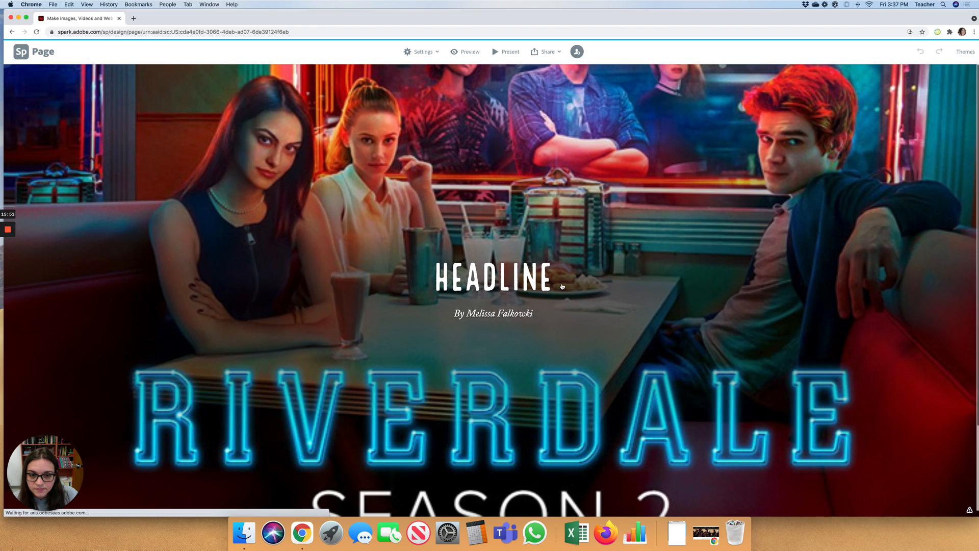
{"action": "scroll", "coordinate": [562, 286], "scroll_direction": "down", "scroll_amount": 3}
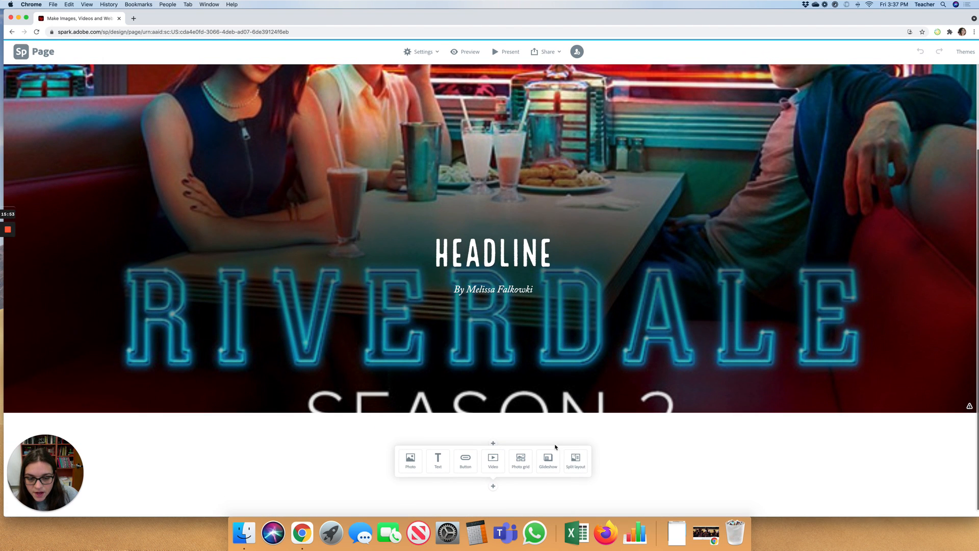
{"action": "left_click", "coordinate": [578, 466]}
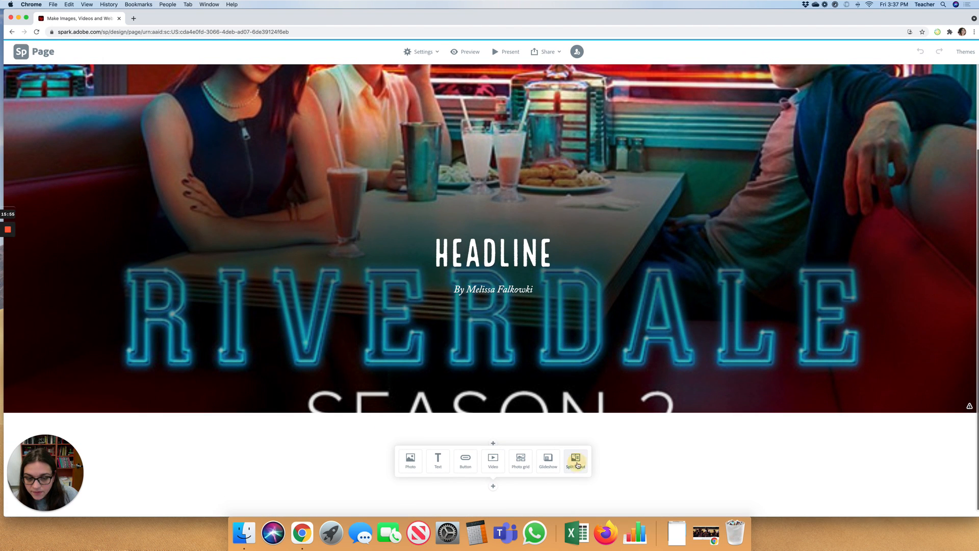
{"action": "scroll", "coordinate": [585, 303], "scroll_direction": "up", "scroll_amount": 2}
{"action": "scroll", "coordinate": [585, 310], "scroll_direction": "up", "scroll_amount": 2}
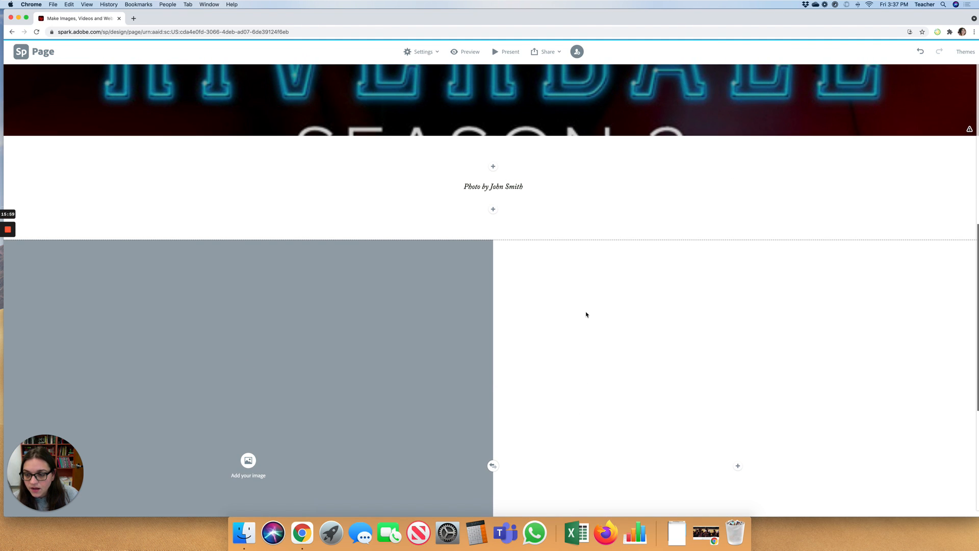
{"action": "scroll", "coordinate": [586, 312], "scroll_direction": "down", "scroll_amount": 4}
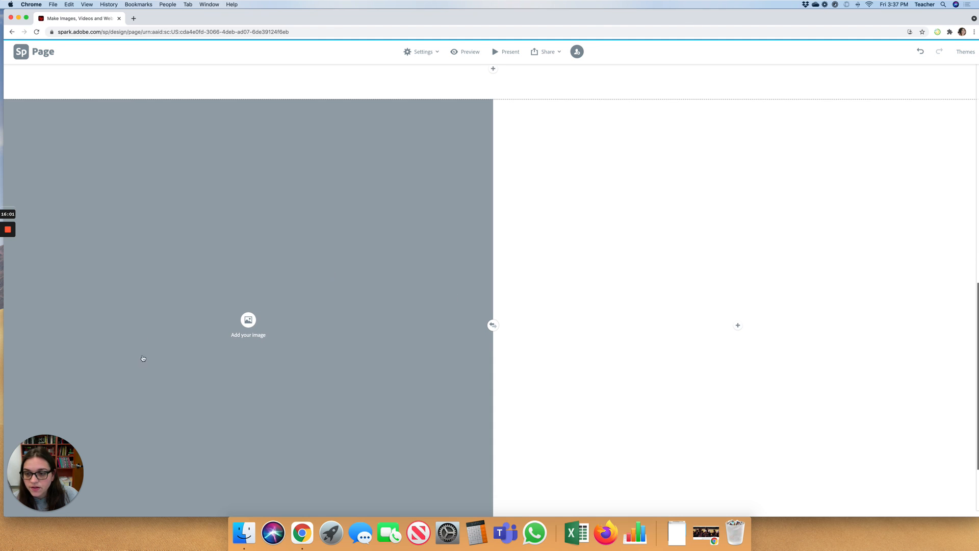
{"action": "scroll", "coordinate": [750, 337], "scroll_direction": "down", "scroll_amount": 2}
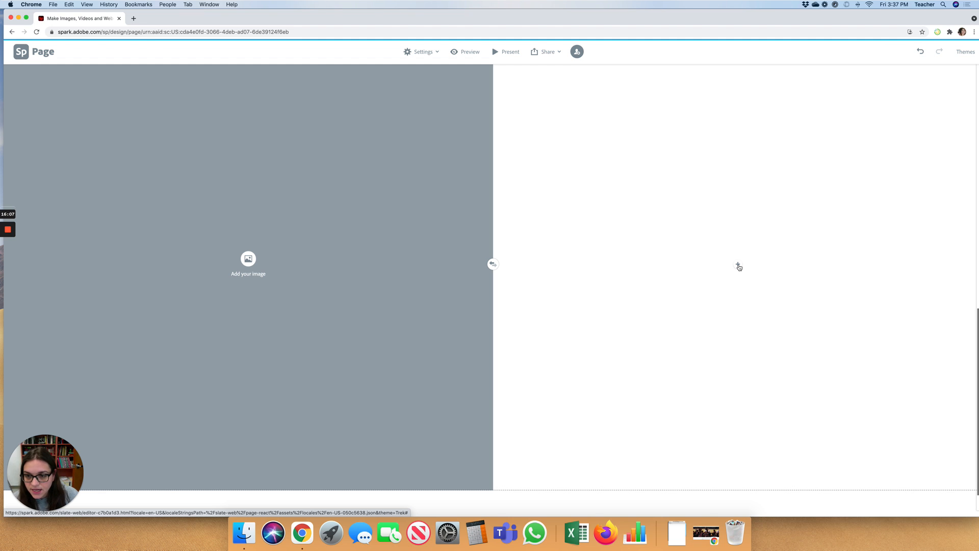
{"action": "left_click", "coordinate": [493, 263]}
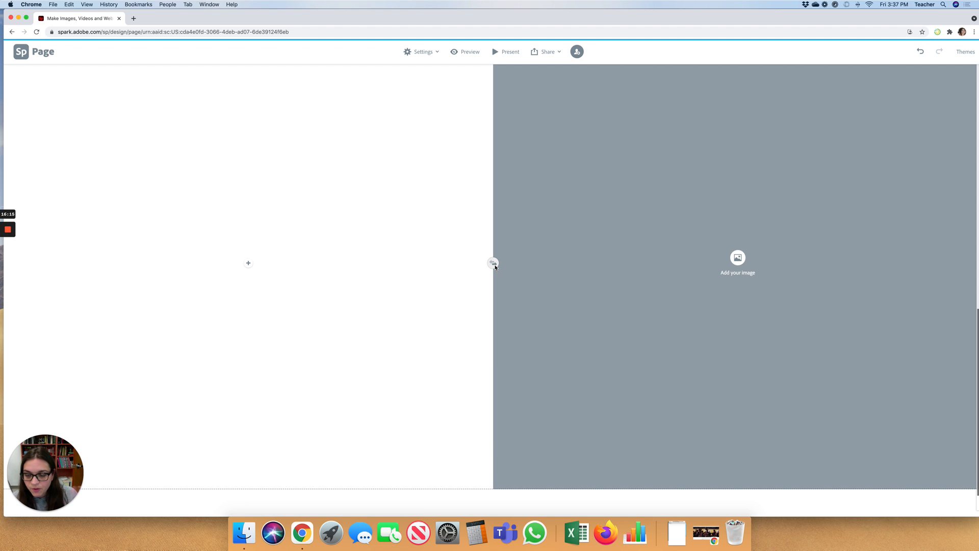
- Add a second split layout below and bring up content choices for its empty right half
{"action": "scroll", "coordinate": [505, 269], "scroll_direction": "up", "scroll_amount": 2}
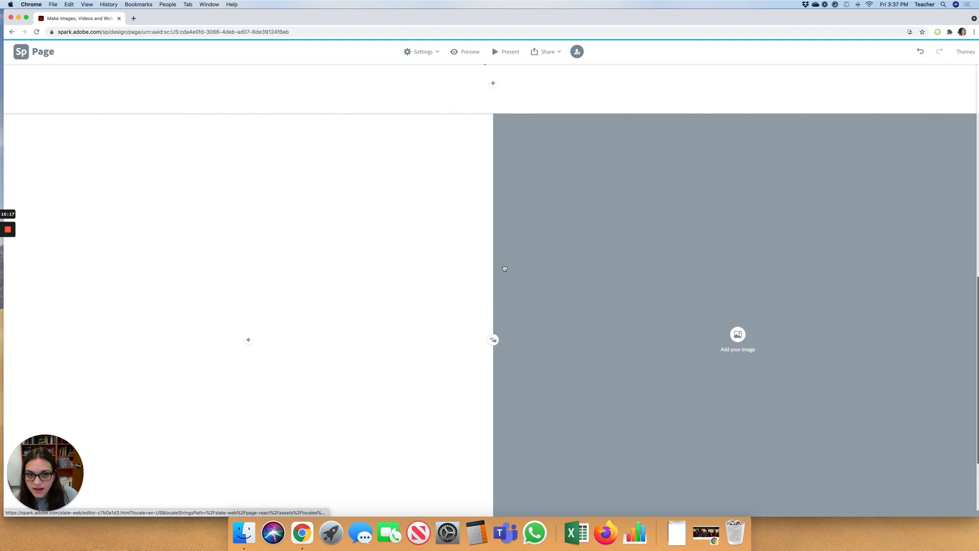
{"action": "scroll", "coordinate": [504, 269], "scroll_direction": "down", "scroll_amount": 3}
{"action": "left_click", "coordinate": [575, 461]}
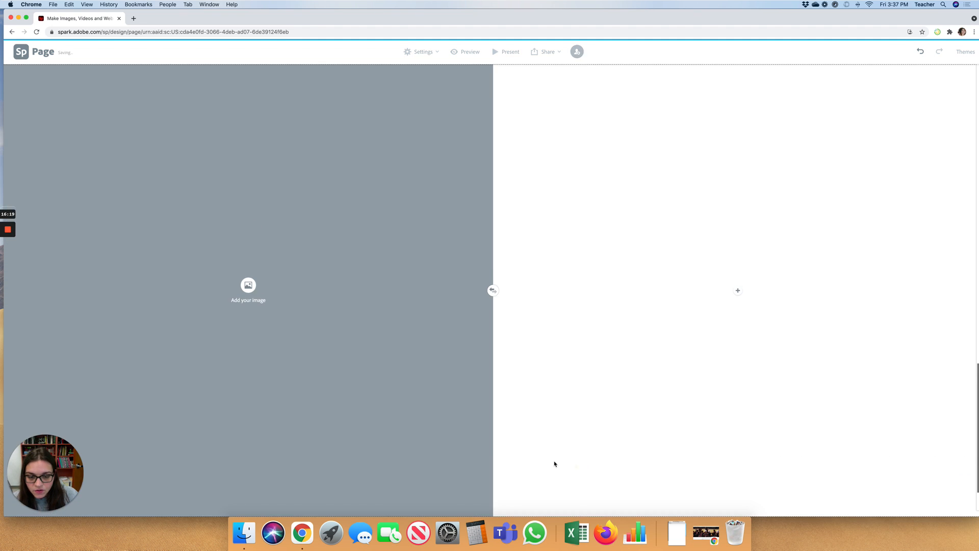
{"action": "scroll", "coordinate": [551, 462], "scroll_direction": "up", "scroll_amount": 5}
{"action": "scroll", "coordinate": [548, 462], "scroll_direction": "up", "scroll_amount": 5}
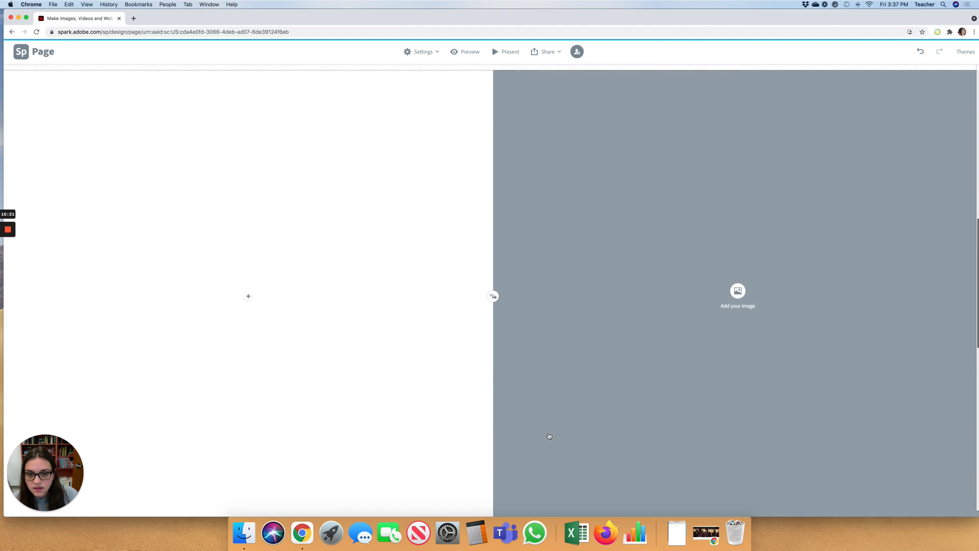
{"action": "scroll", "coordinate": [549, 436], "scroll_direction": "down", "scroll_amount": 10}
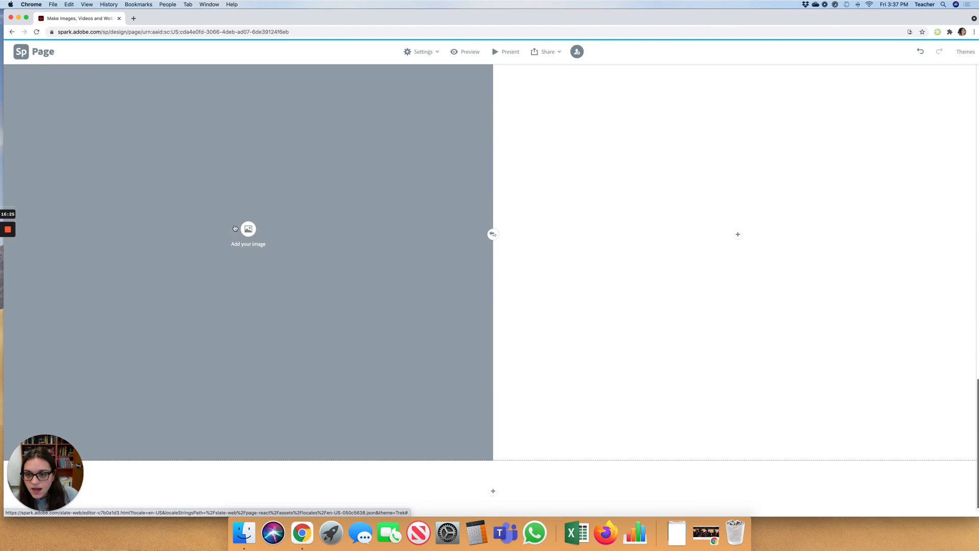
{"action": "left_click", "coordinate": [737, 235]}
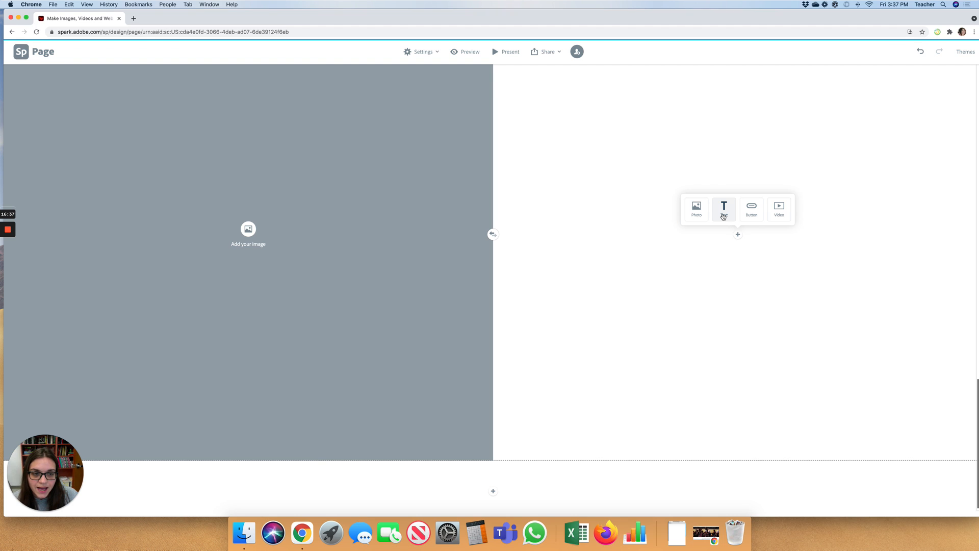
- Add a centre-aligned button labelled 'Click here to read the article' to the white half
{"action": "left_click", "coordinate": [750, 218]}
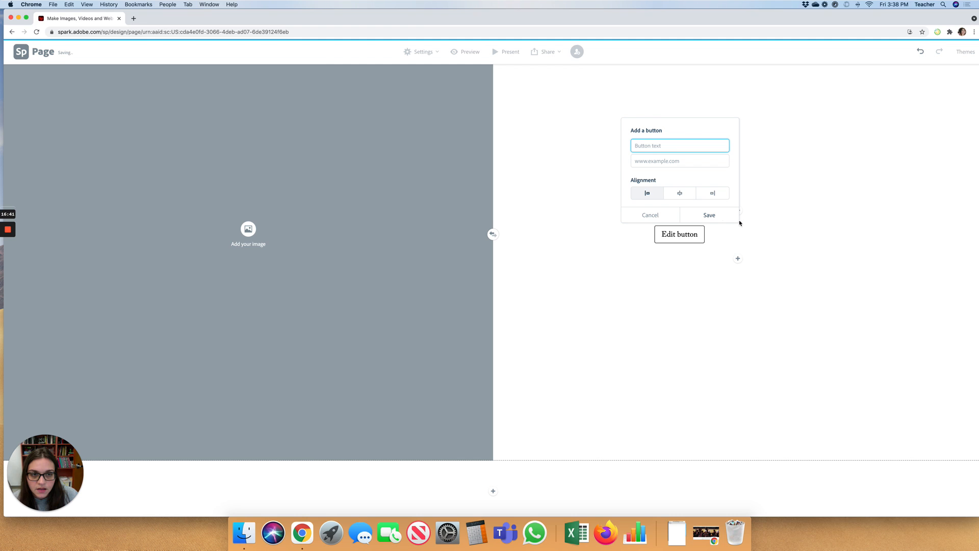
{"action": "left_click", "coordinate": [680, 193]}
{"action": "left_click", "coordinate": [648, 145]}
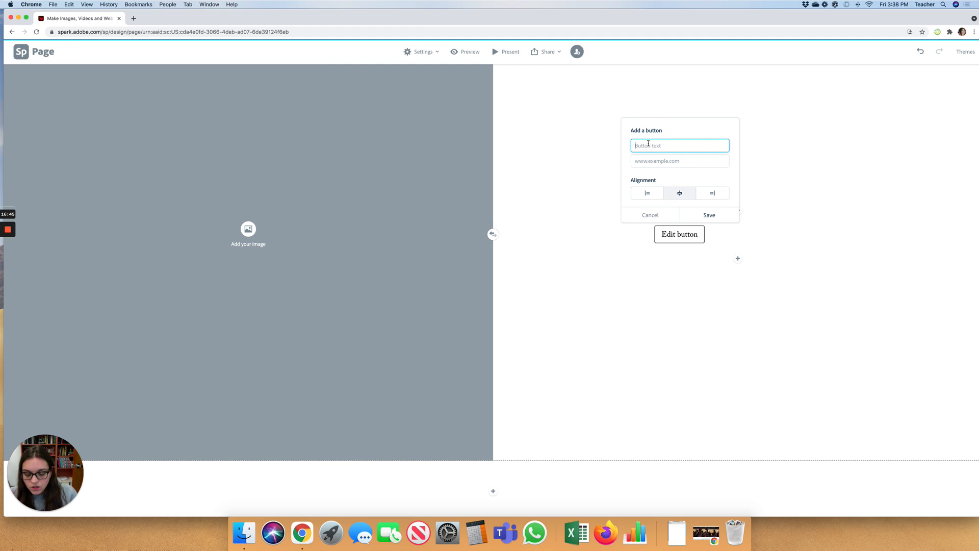
{"action": "type", "text": "Click he"}
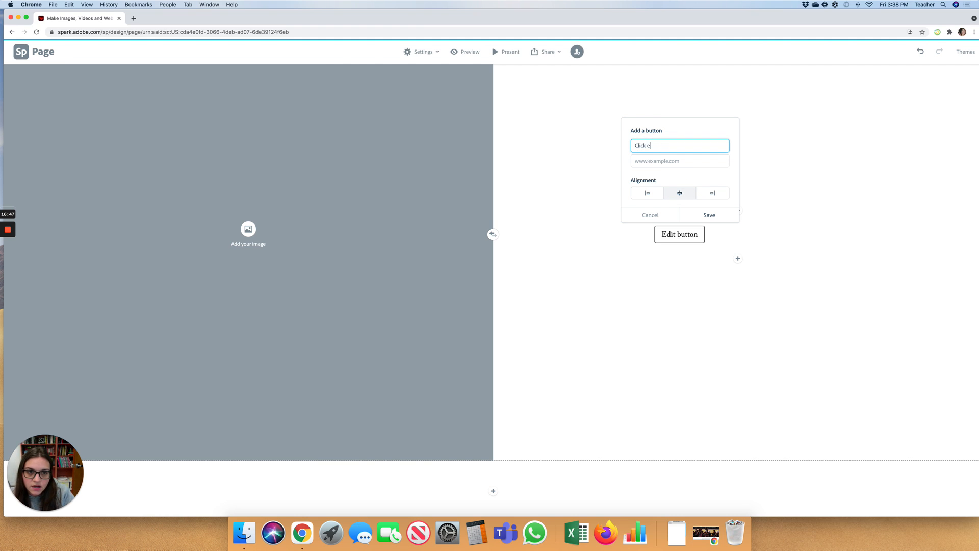
{"action": "type", "text": "re to read"}
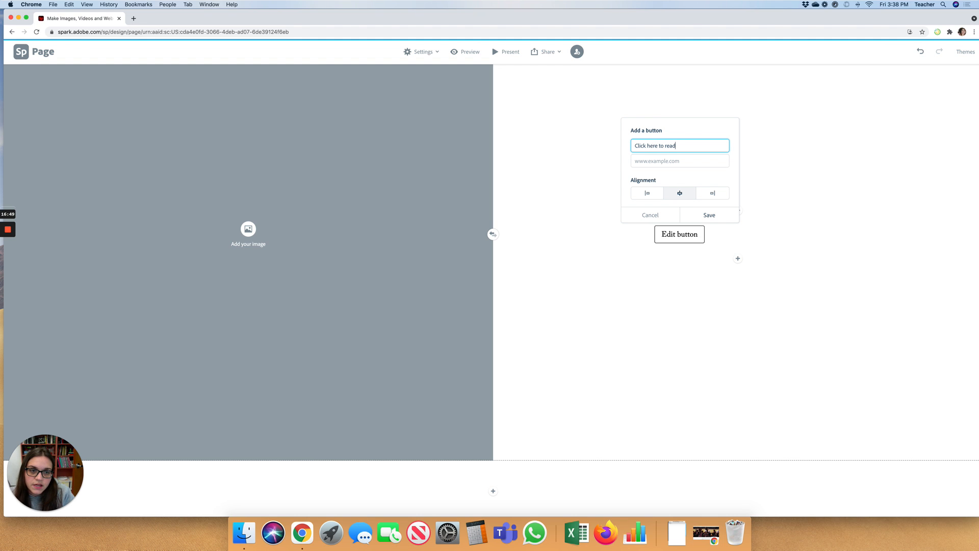
{"action": "type", "text": " the article"}
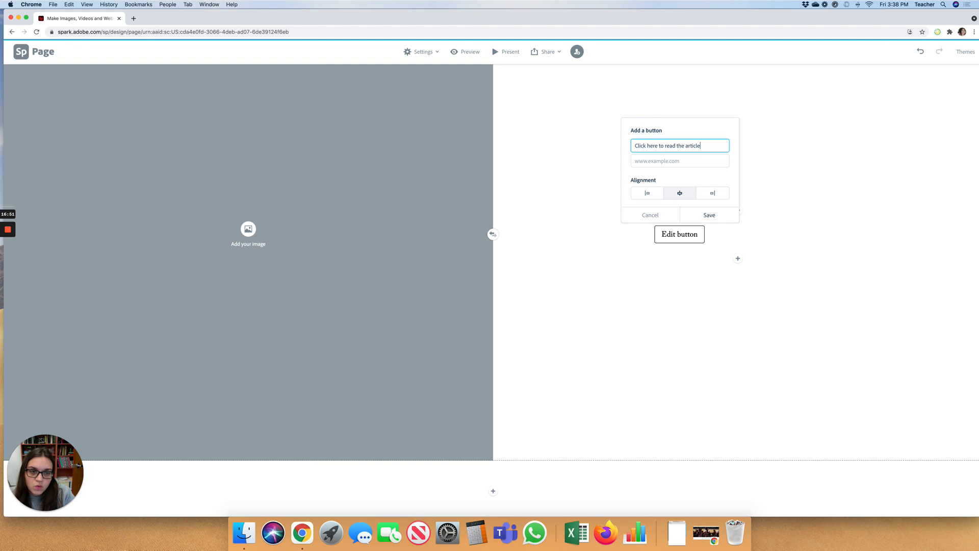
{"action": "left_click", "coordinate": [653, 162]}
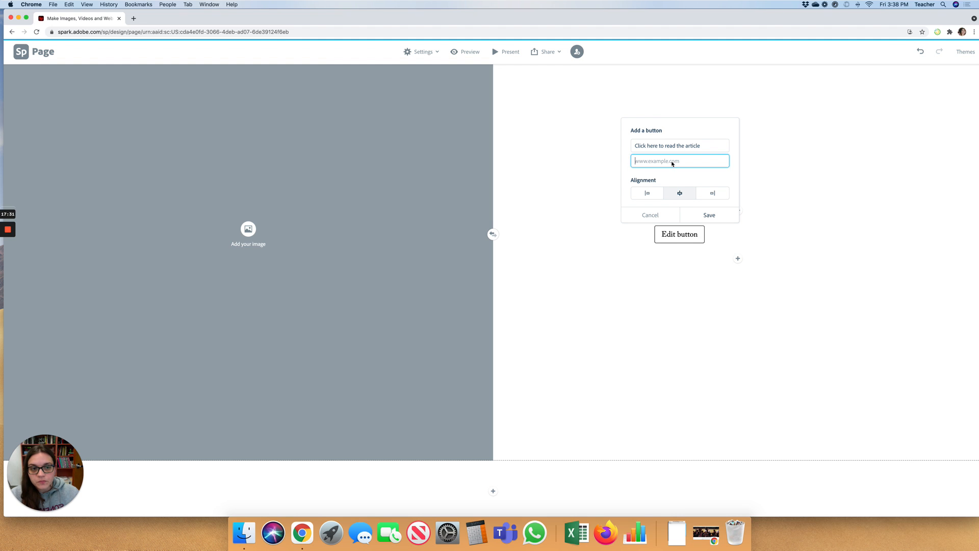
- In a new tab, open the Eagle Eye inclusion-related pieces project from the Spark home page
{"action": "left_click", "coordinate": [134, 18]}
{"action": "left_click", "coordinate": [150, 33]}
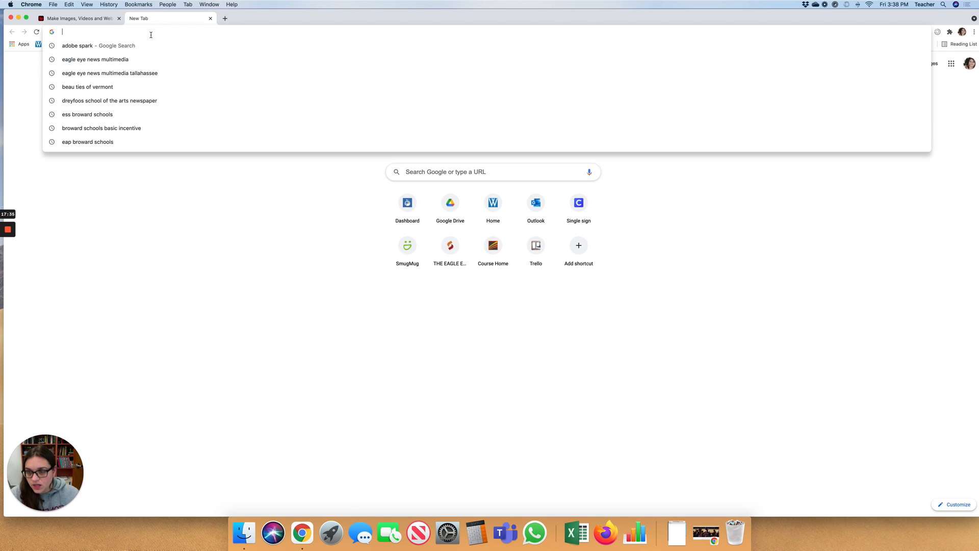
{"action": "type", "text": "spark"}
{"action": "key", "text": "Return"}
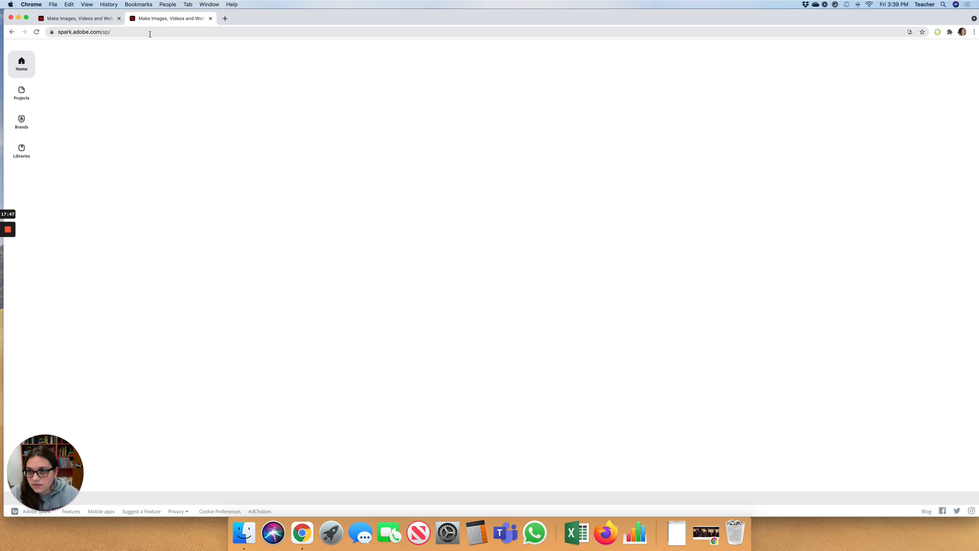
{"action": "scroll", "coordinate": [286, 265], "scroll_direction": "down", "scroll_amount": 5}
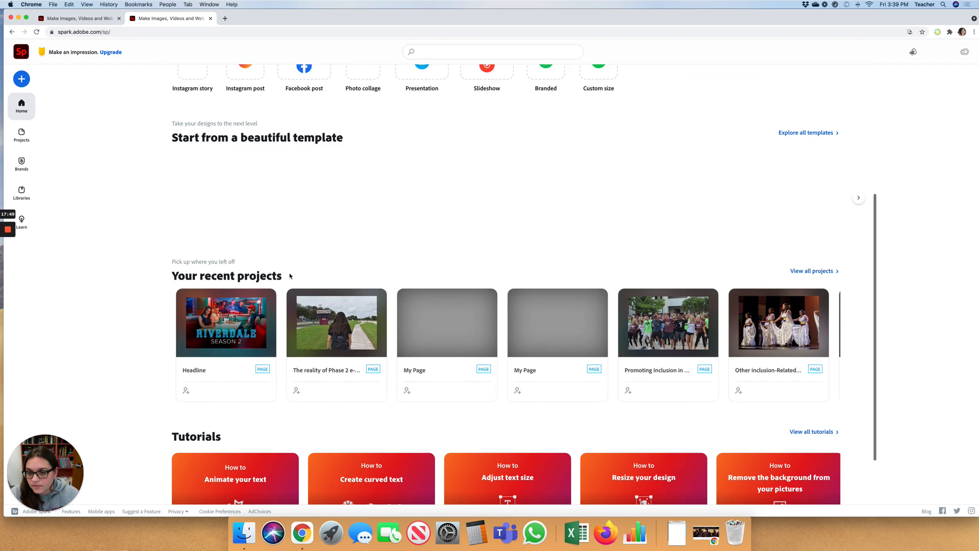
{"action": "scroll", "coordinate": [289, 276], "scroll_direction": "down", "scroll_amount": 1}
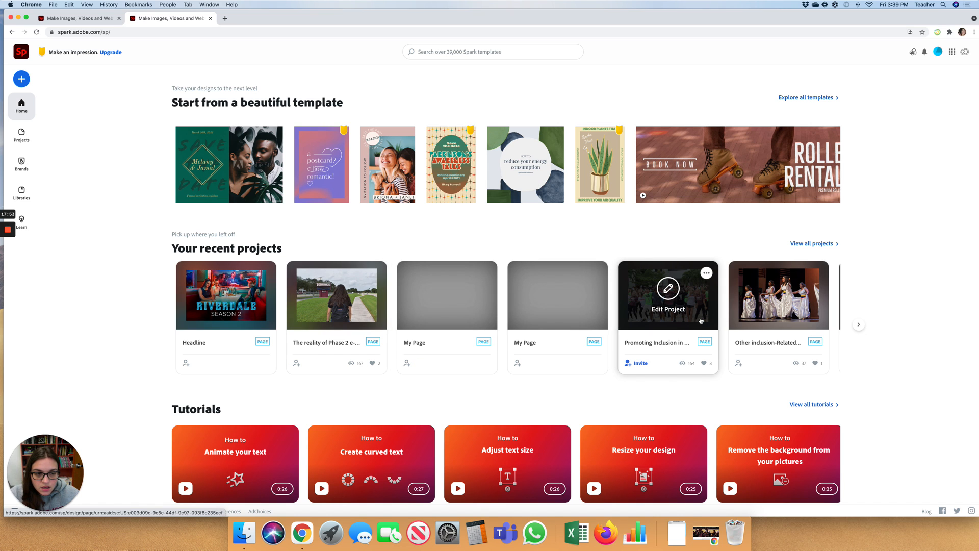
{"action": "left_click", "coordinate": [762, 315]}
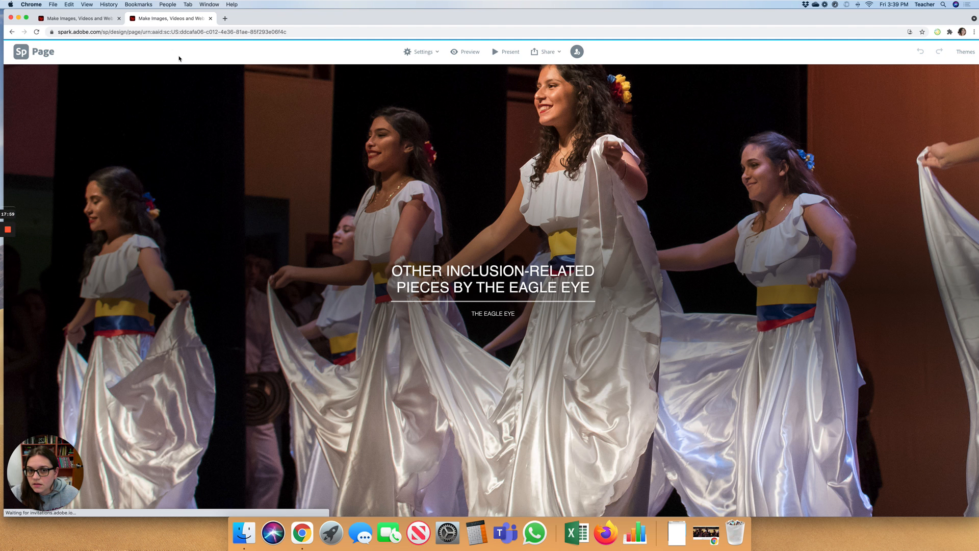
- Publish that project, copy its shareable link, and return to the button editor tab
{"action": "left_click", "coordinate": [558, 52]}
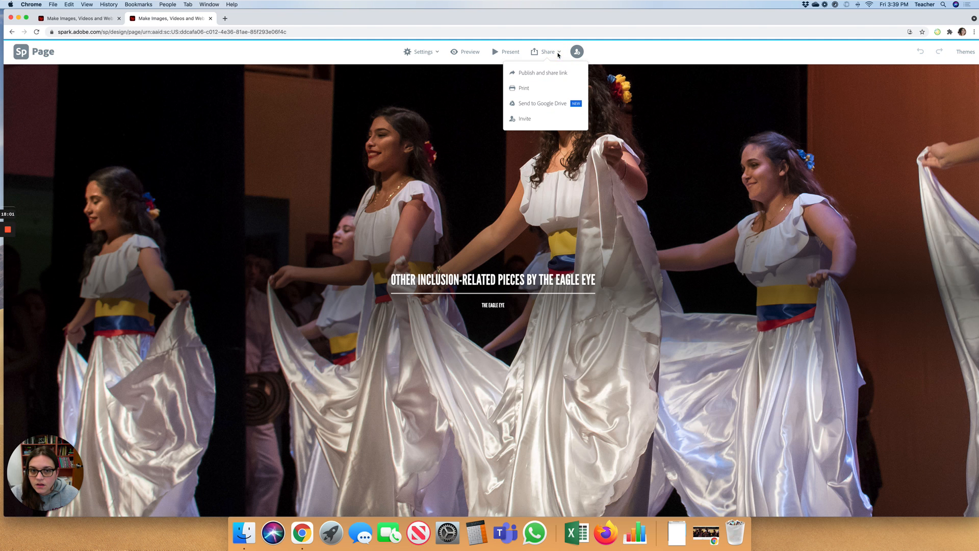
{"action": "left_click", "coordinate": [541, 77]}
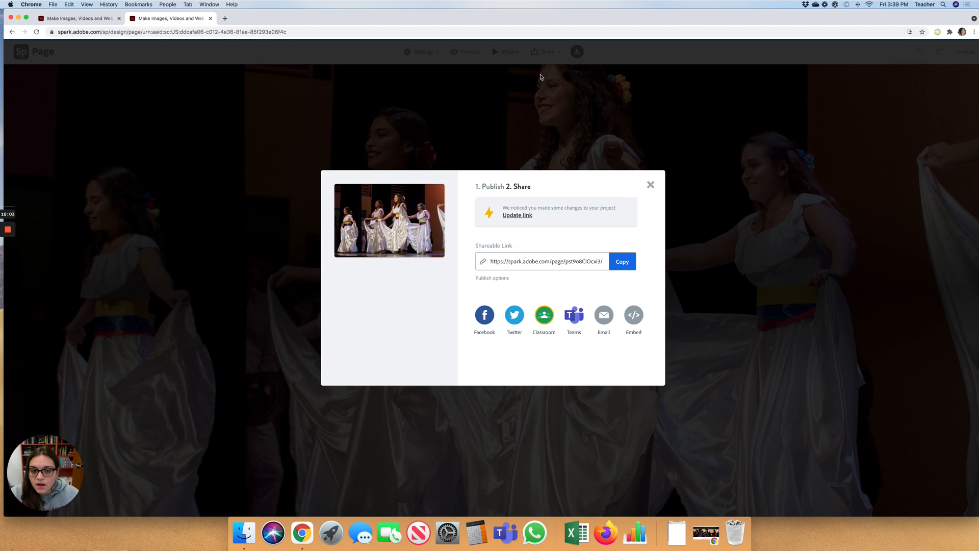
{"action": "left_click", "coordinate": [547, 260]}
{"action": "key", "text": "super+c"}
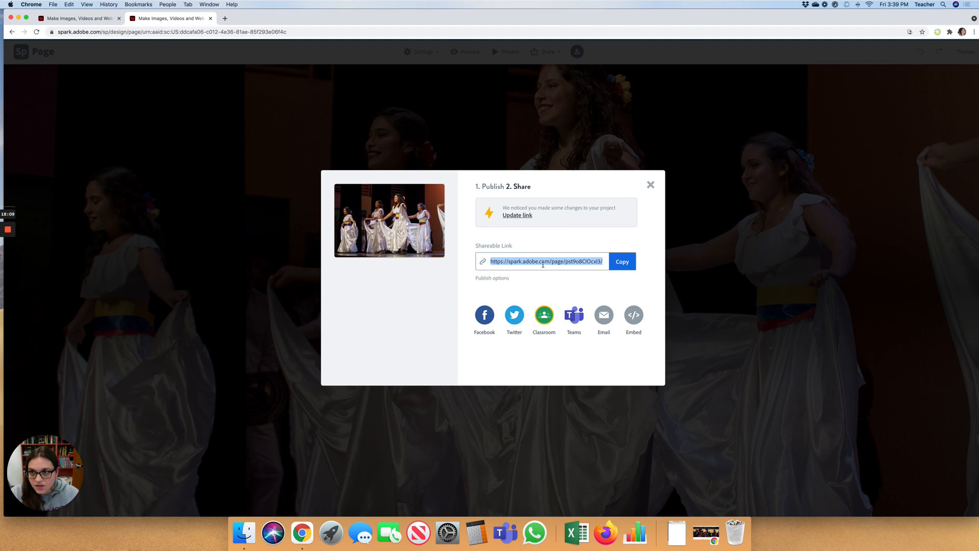
{"action": "left_click", "coordinate": [86, 18]}
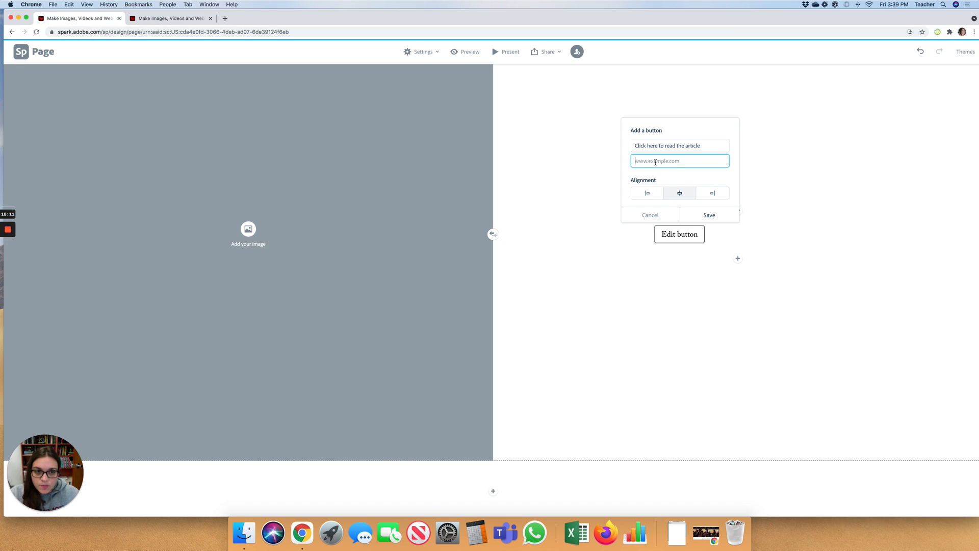
- Paste the copied Spark story link into the button's link field and save it
{"action": "key", "text": "super+v"}
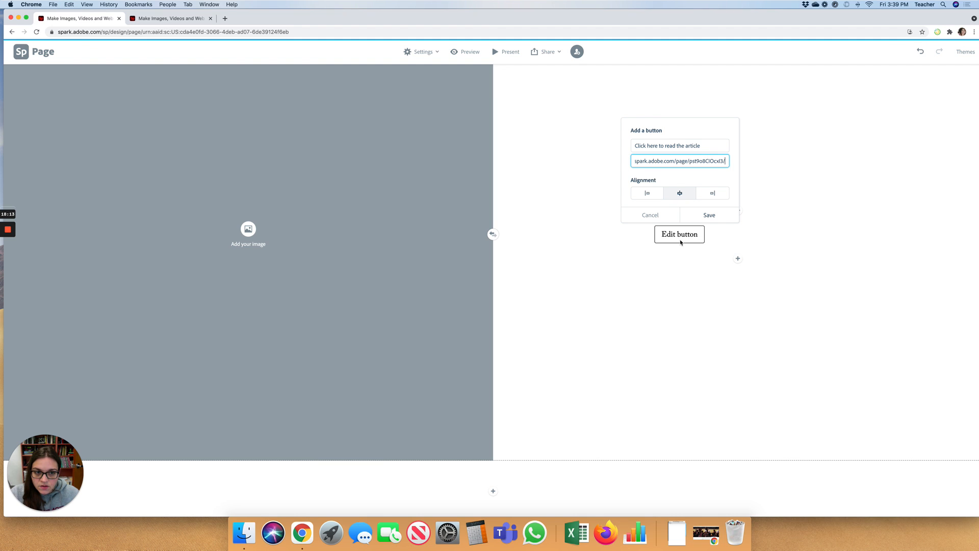
{"action": "left_click", "coordinate": [709, 215]}
{"action": "left_click", "coordinate": [726, 239]}
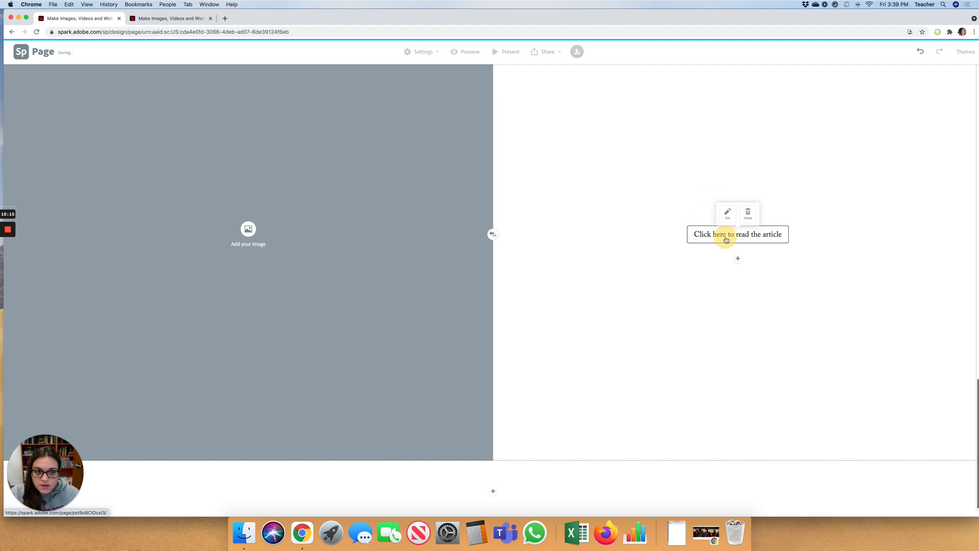
{"action": "left_click", "coordinate": [702, 256]}
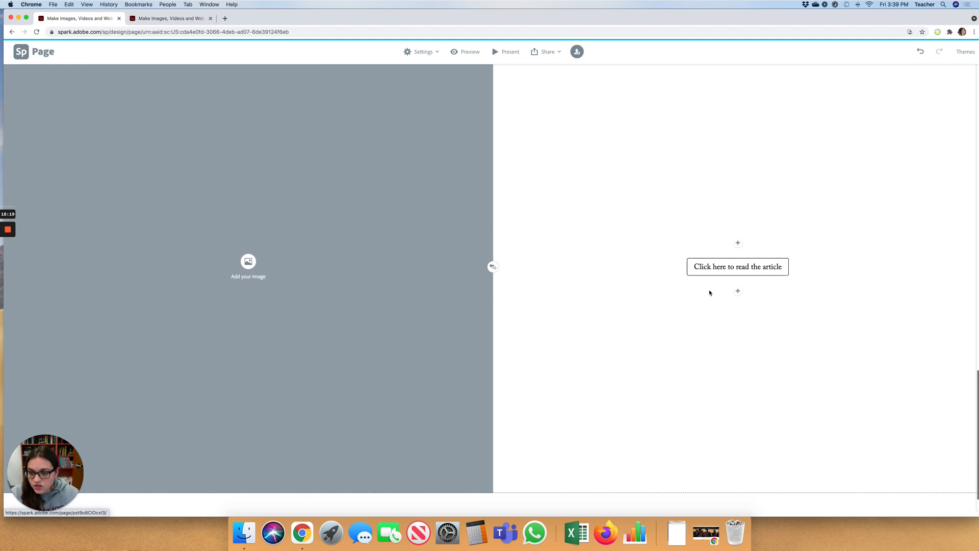
{"action": "scroll", "coordinate": [709, 293], "scroll_direction": "down", "scroll_amount": 1}
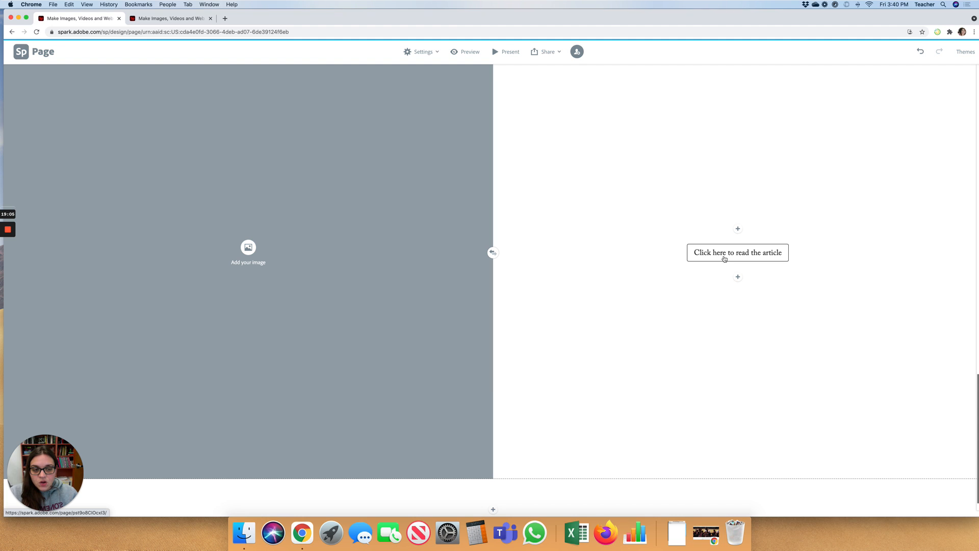
- Reopen the article button's settings, check the pasted link, and save again
{"action": "left_click", "coordinate": [724, 258]}
{"action": "left_click", "coordinate": [721, 227]}
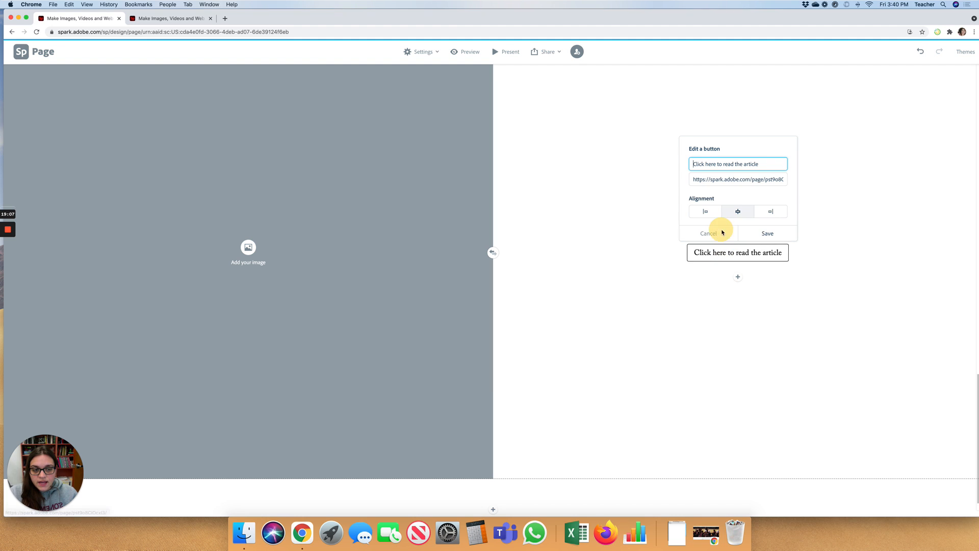
{"action": "left_click", "coordinate": [720, 179]}
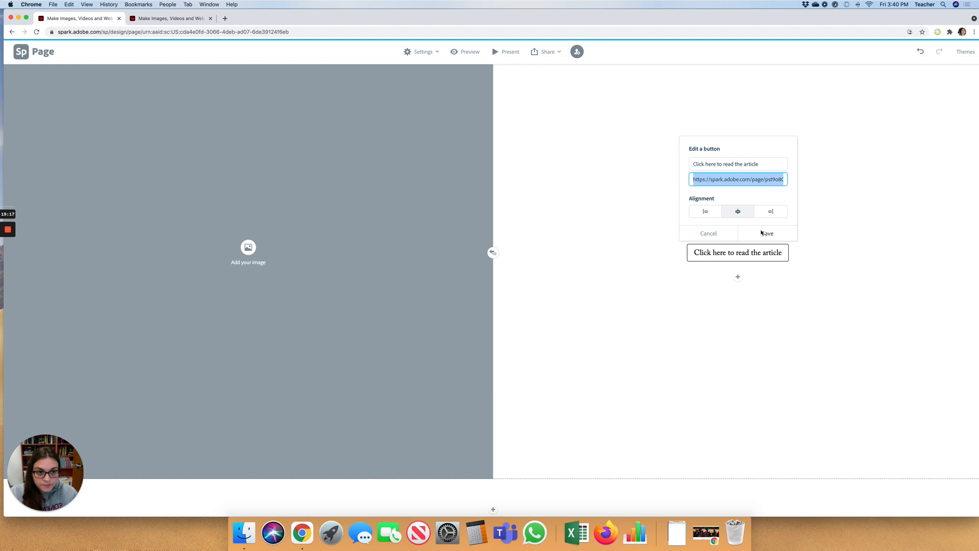
{"action": "left_click", "coordinate": [699, 179]}
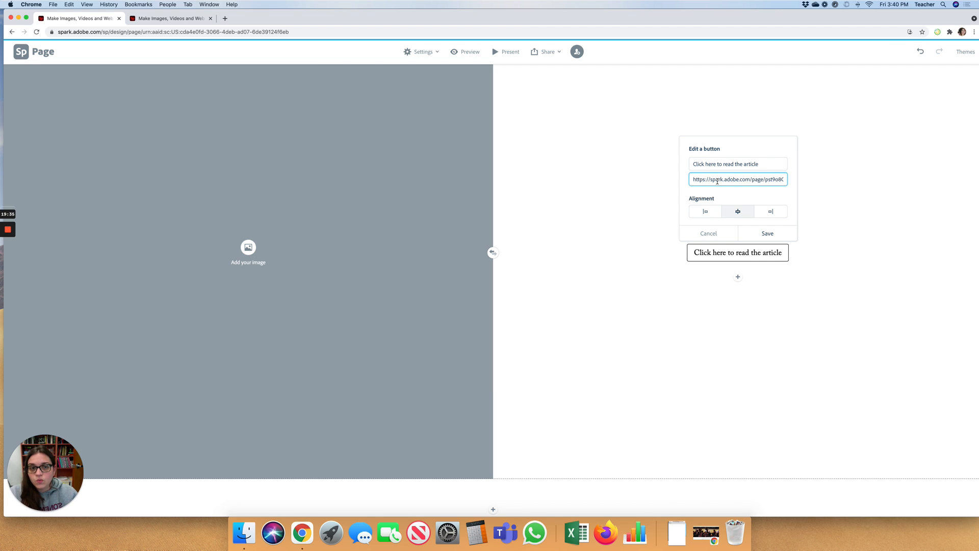
{"action": "left_click", "coordinate": [767, 233]}
{"action": "left_click", "coordinate": [492, 509]}
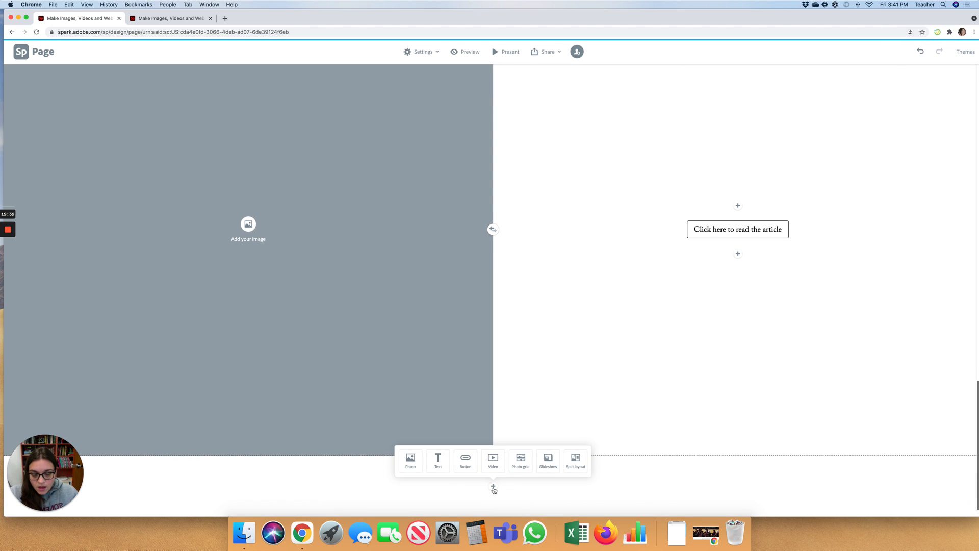
- Choose Video from the insert menu to add an embedded video block
{"action": "left_click", "coordinate": [493, 460]}
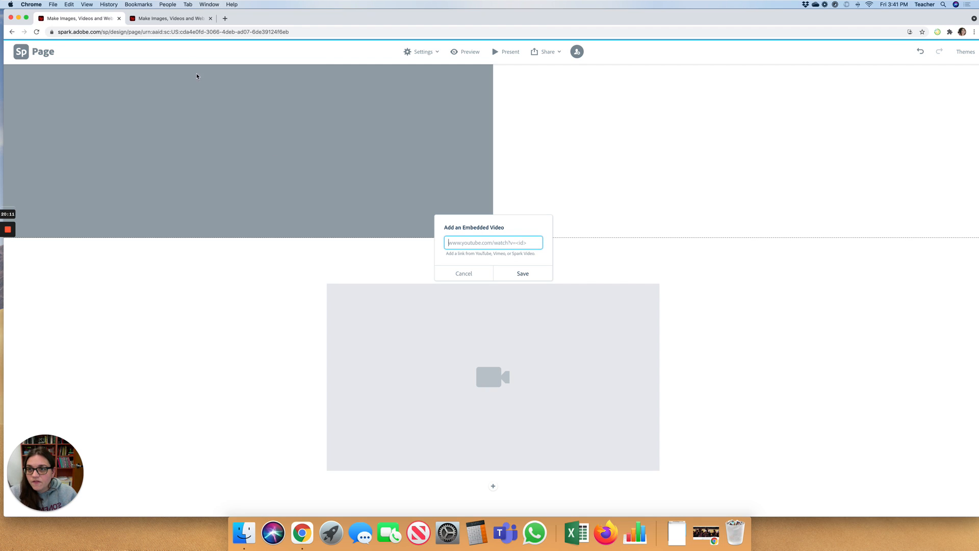
- Copy the URL of YouTube's 'Guardians of the Galaxy: Awesome Mix Vol.1' video, then close that tab
{"action": "left_click", "coordinate": [225, 19]}
{"action": "type", "text": "yout"}
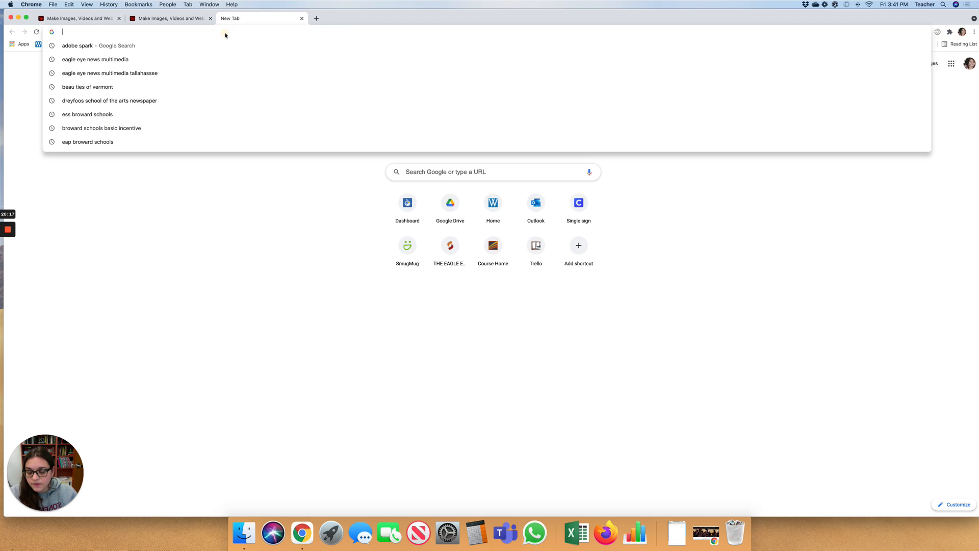
{"action": "type", "text": "ube"}
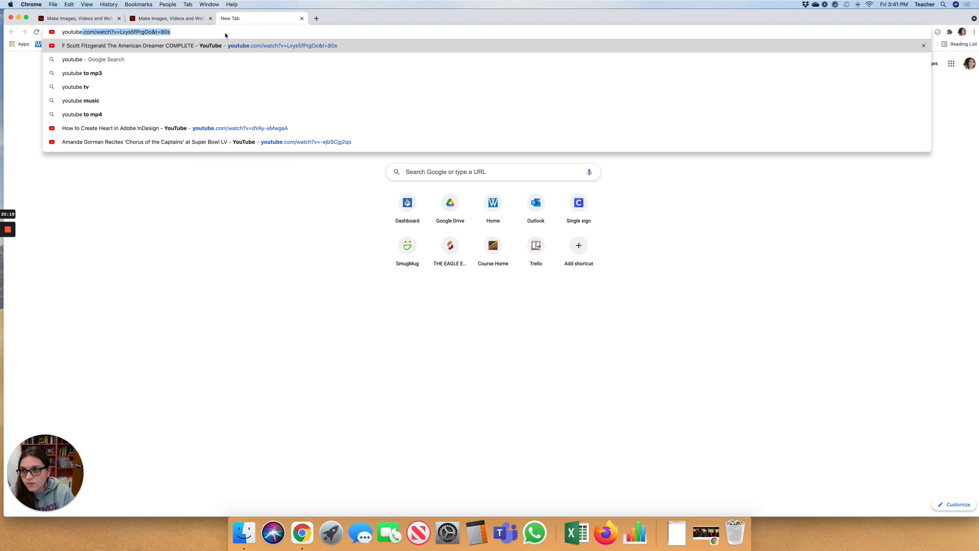
{"action": "key", "text": "Return"}
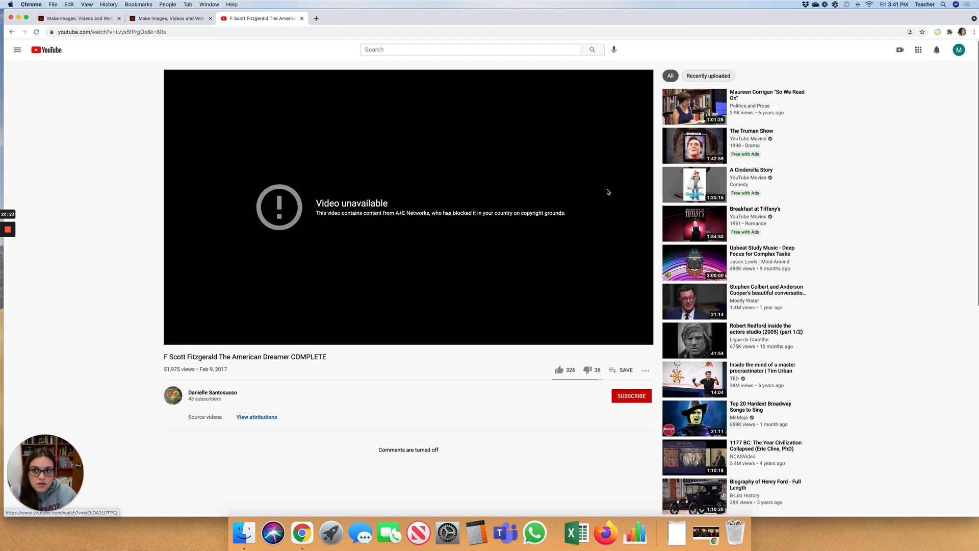
{"action": "left_click", "coordinate": [17, 50]}
{"action": "left_click", "coordinate": [40, 76]}
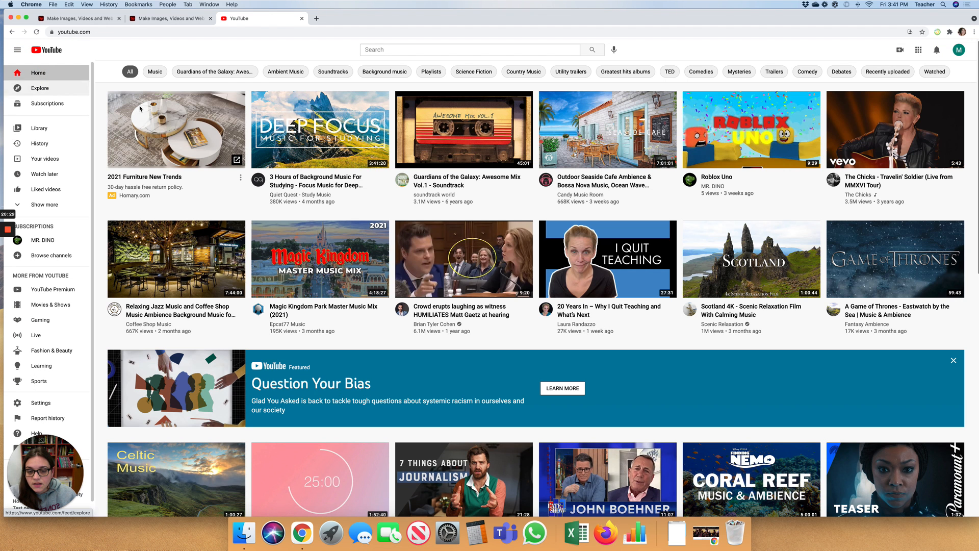
{"action": "left_click", "coordinate": [463, 131]}
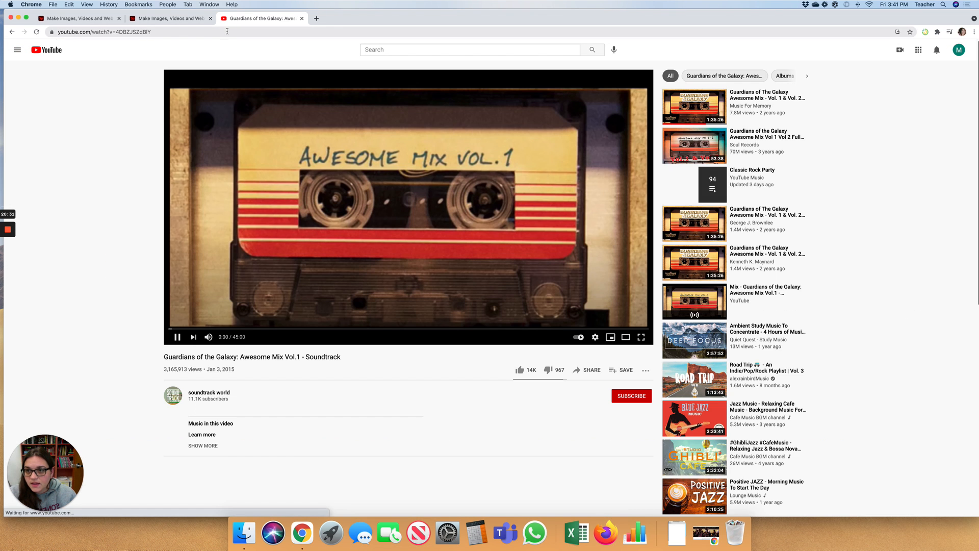
{"action": "left_click", "coordinate": [188, 31]}
{"action": "key", "text": "XF86AudioMute"}
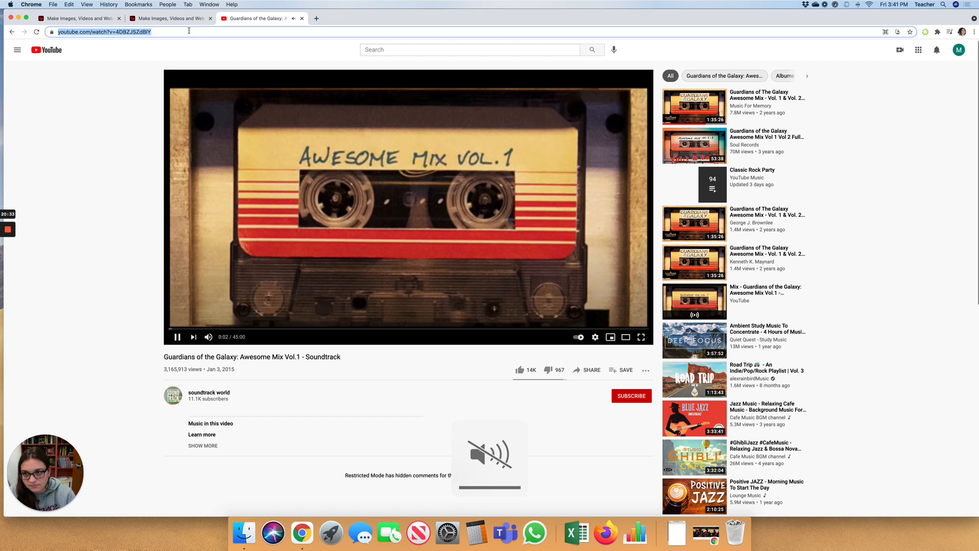
{"action": "left_click", "coordinate": [302, 18]}
{"action": "left_click", "coordinate": [173, 18]}
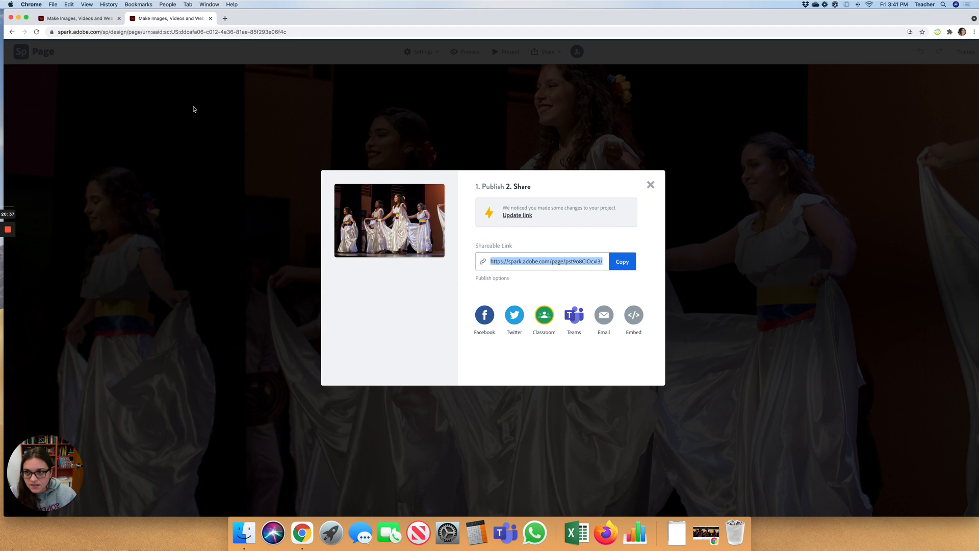
- Paste the Awesome Mix Vol.1 YouTube URL into the video block's embed field and save it
{"action": "left_click", "coordinate": [102, 19]}
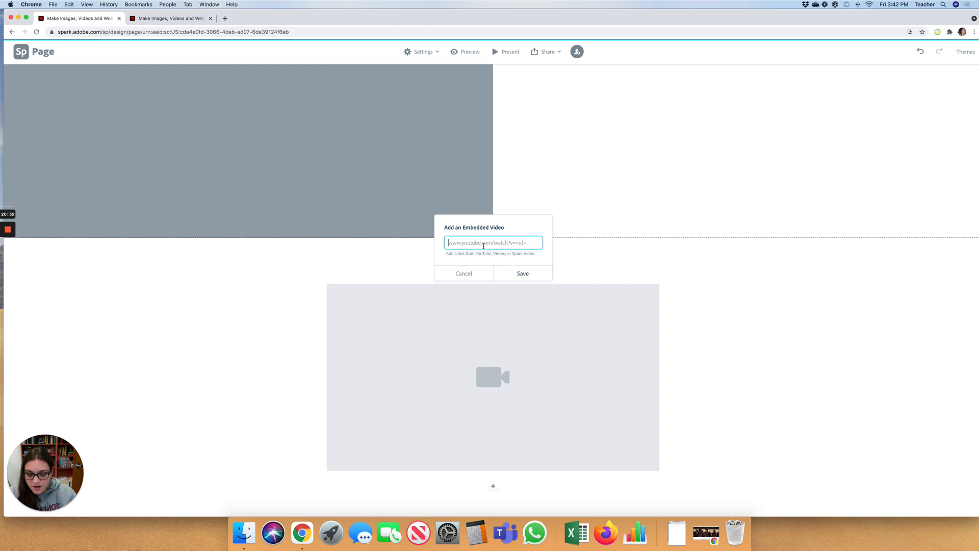
{"action": "type", "text": "https://www.youtube.com/watch?v=4DBZJSZdBlY"}
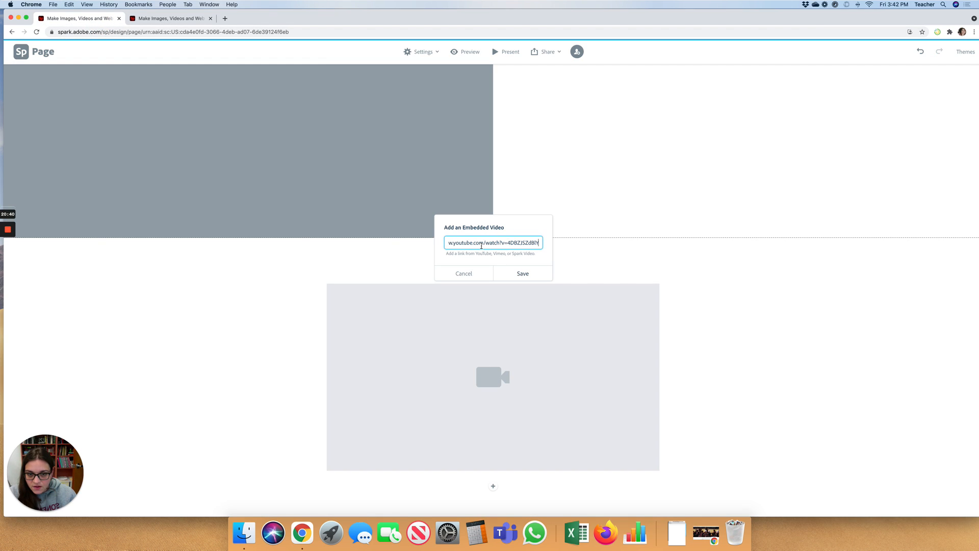
{"action": "left_click", "coordinate": [523, 275]}
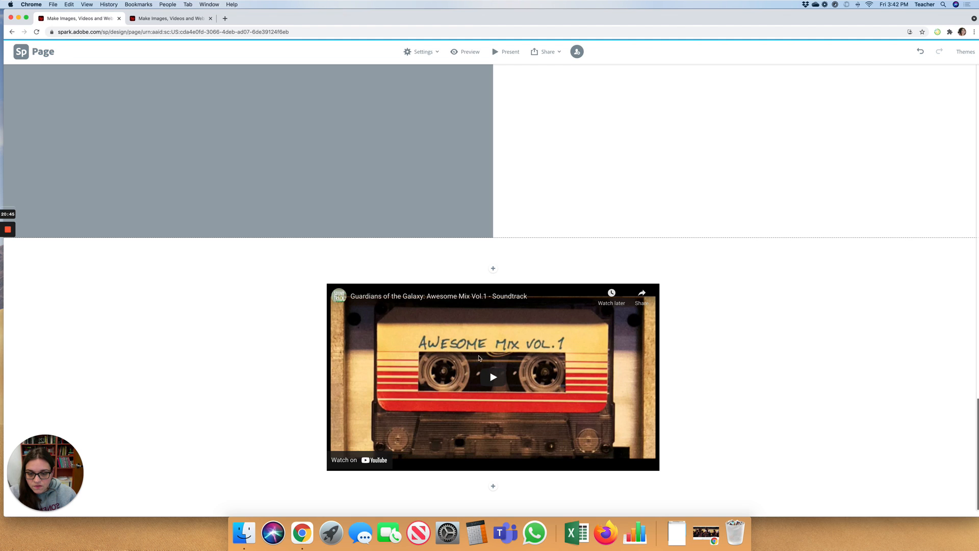
{"action": "scroll", "coordinate": [699, 389], "scroll_direction": "down", "scroll_amount": 1}
{"action": "scroll", "coordinate": [698, 388], "scroll_direction": "up", "scroll_amount": 1}
{"action": "scroll", "coordinate": [698, 389], "scroll_direction": "down", "scroll_amount": 1}
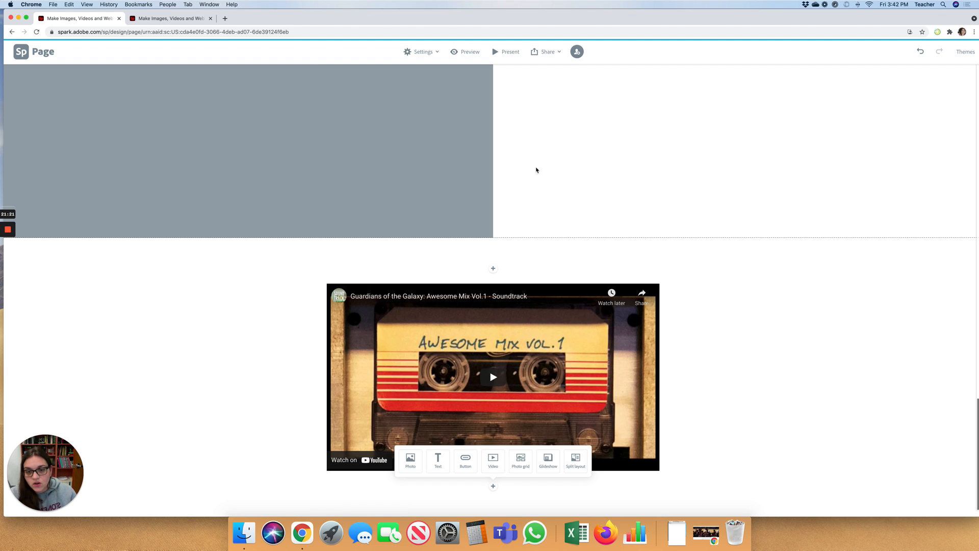
- Start publishing the page, retitling it 'Riverdale Season 2' with category Education
{"action": "scroll", "coordinate": [536, 169], "scroll_direction": "up", "scroll_amount": 2}
{"action": "scroll", "coordinate": [536, 170], "scroll_direction": "up", "scroll_amount": 15}
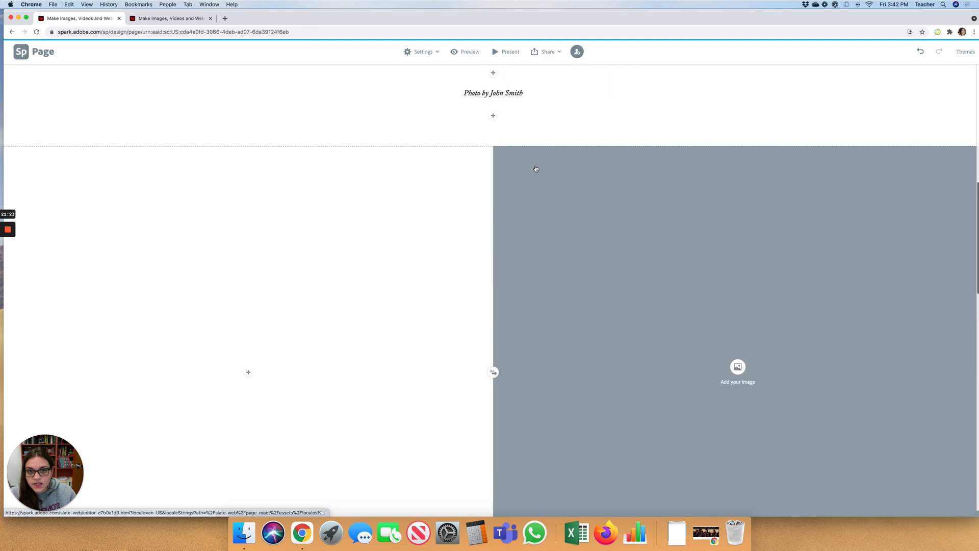
{"action": "scroll", "coordinate": [536, 169], "scroll_direction": "up", "scroll_amount": 2}
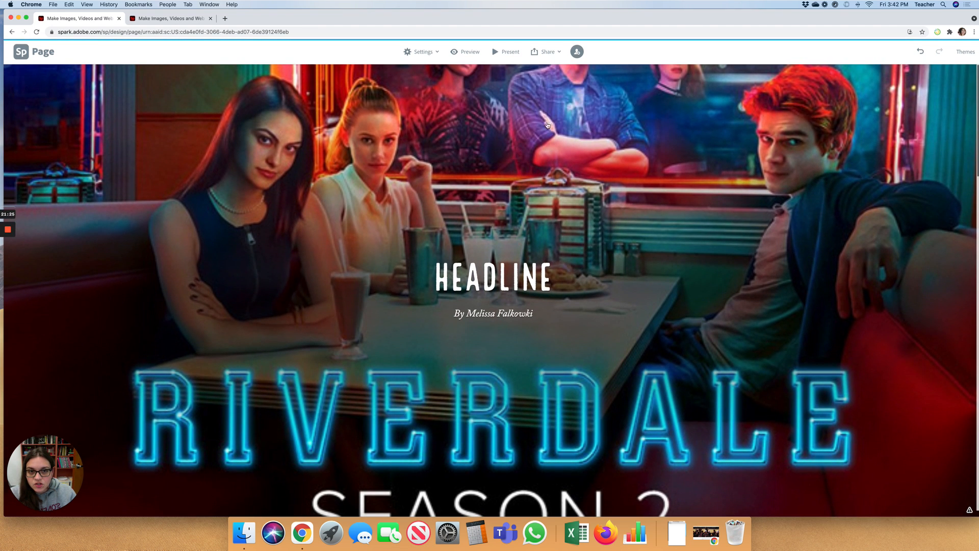
{"action": "left_click", "coordinate": [558, 53]}
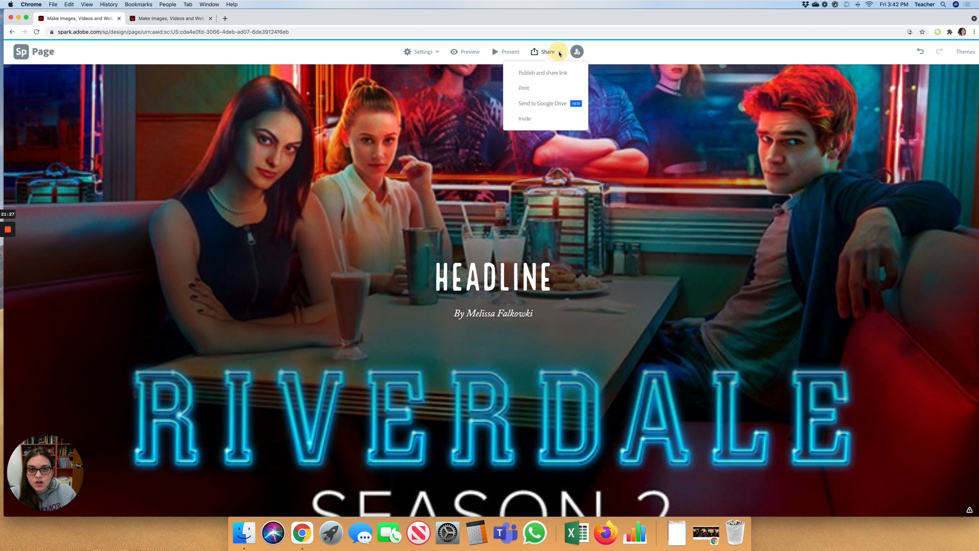
{"action": "left_click", "coordinate": [541, 77]}
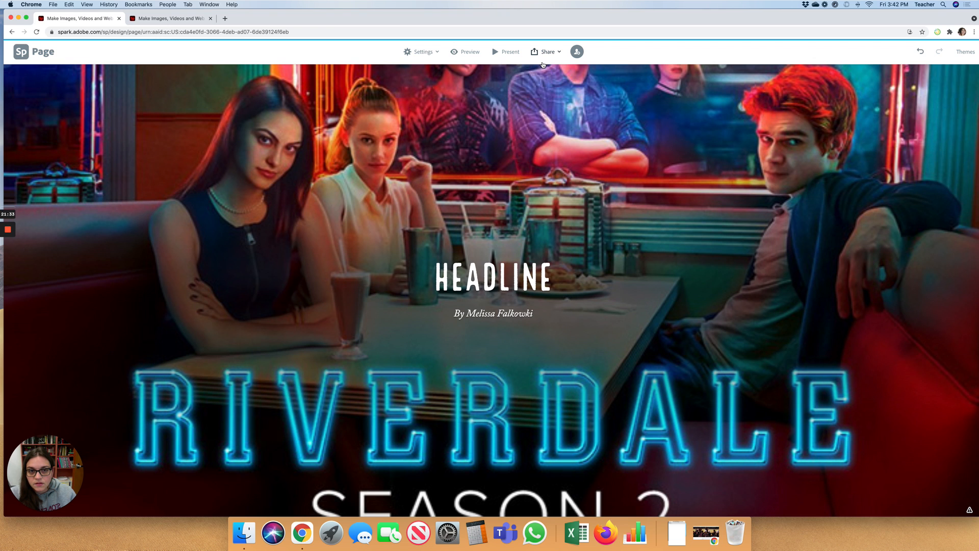
{"action": "left_click", "coordinate": [542, 64]}
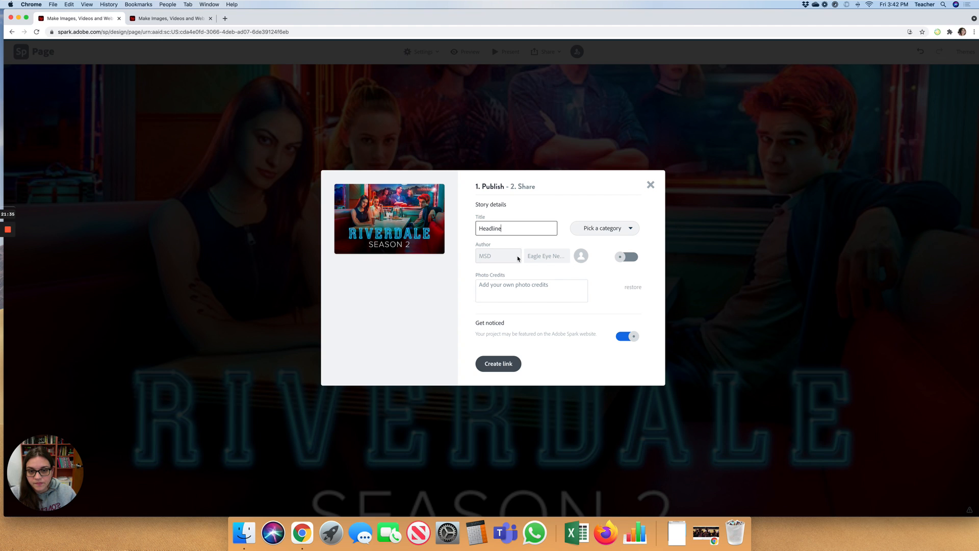
{"action": "double_click", "coordinate": [502, 228]}
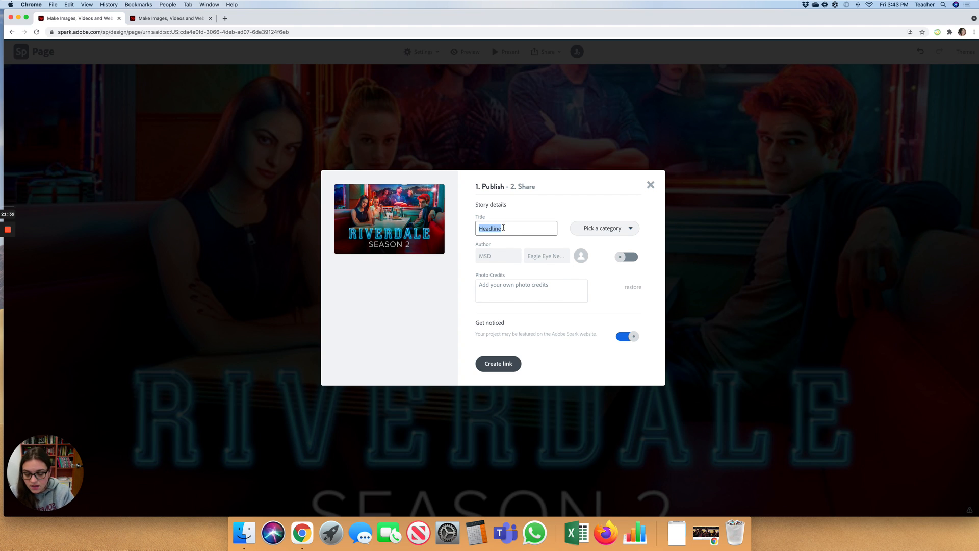
{"action": "type", "text": "Riverdale "}
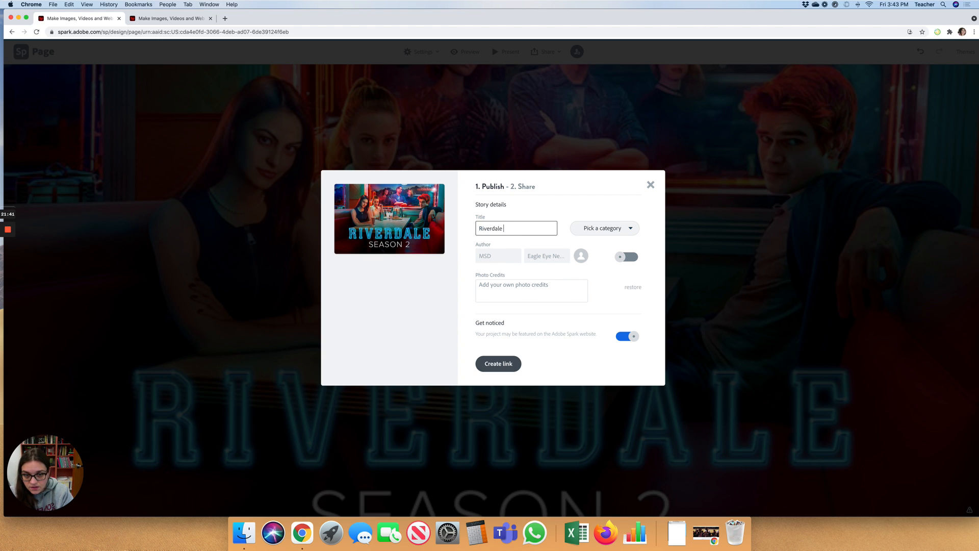
{"action": "type", "text": "Season 2"}
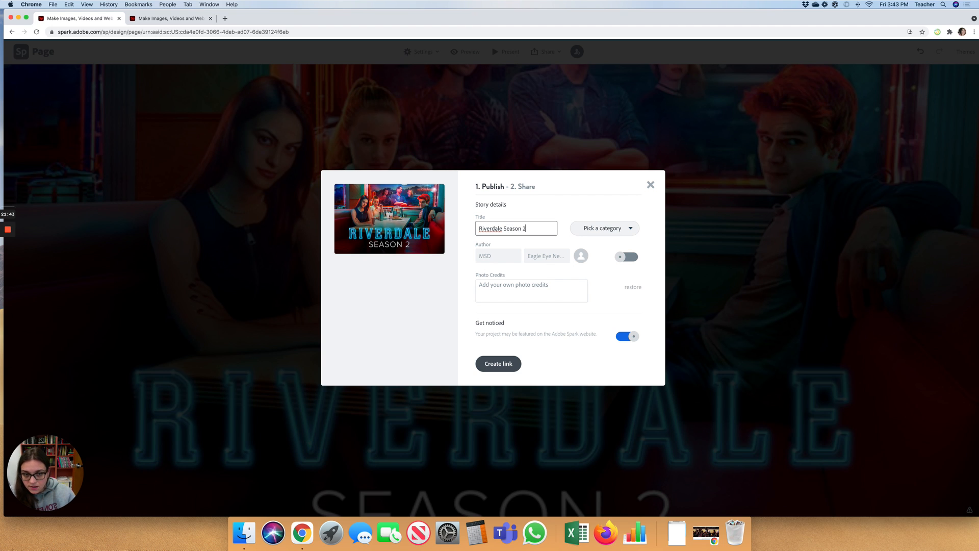
{"action": "left_click", "coordinate": [604, 229]}
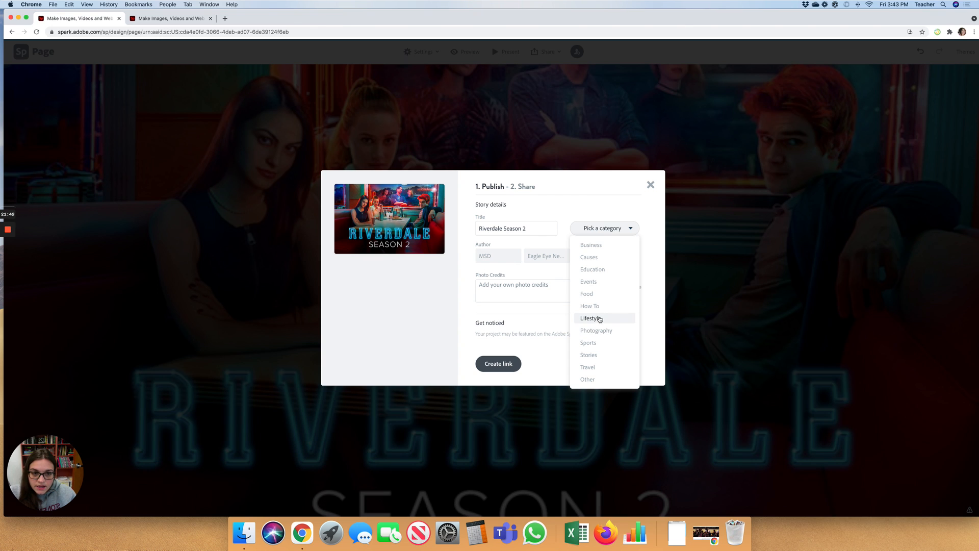
{"action": "left_click", "coordinate": [594, 273]}
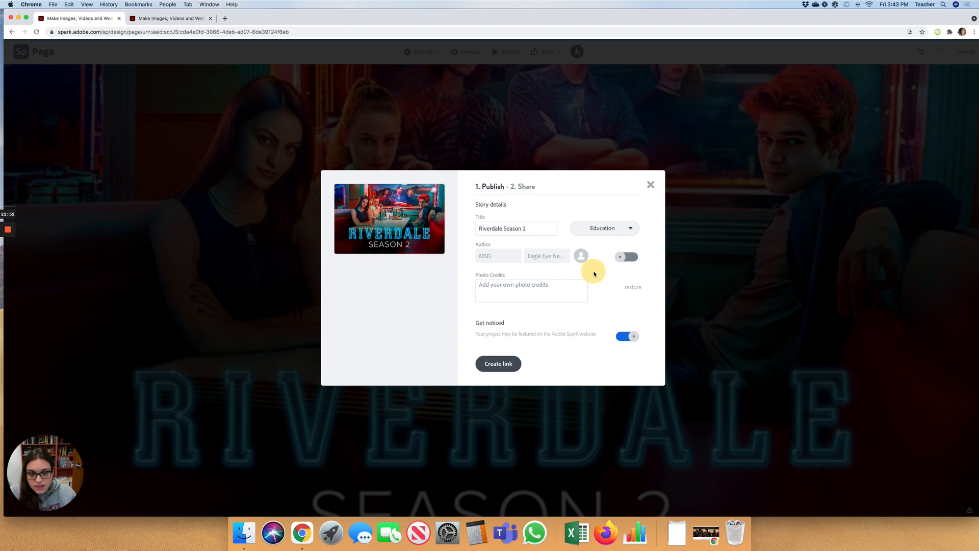
- Turn off Get noticed, create the share link, and show the embed code
{"action": "left_click", "coordinate": [541, 284]}
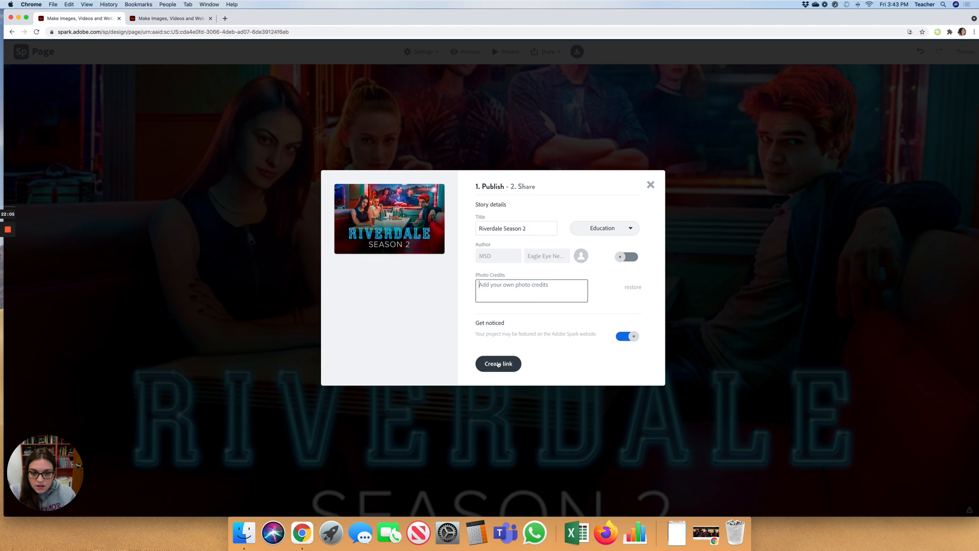
{"action": "left_click", "coordinate": [631, 338]}
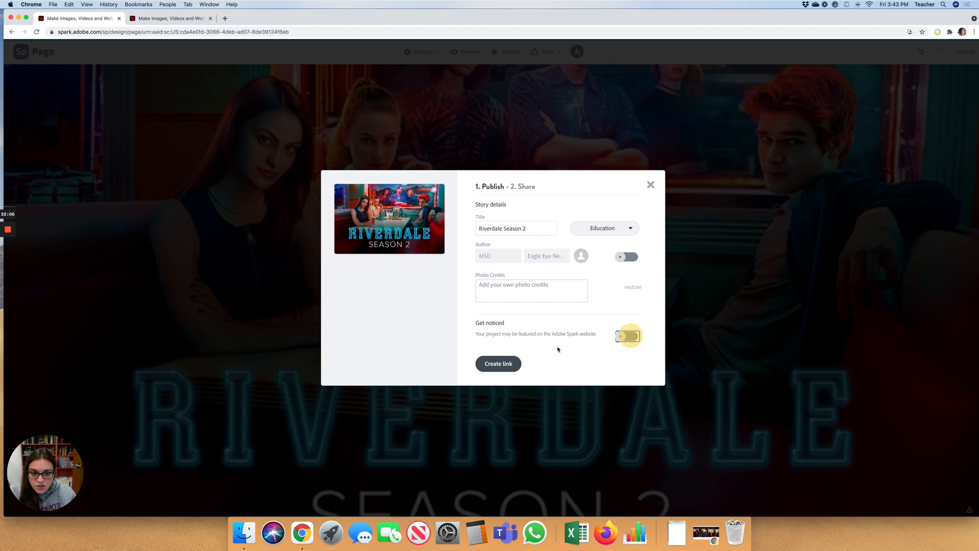
{"action": "left_click", "coordinate": [500, 365]}
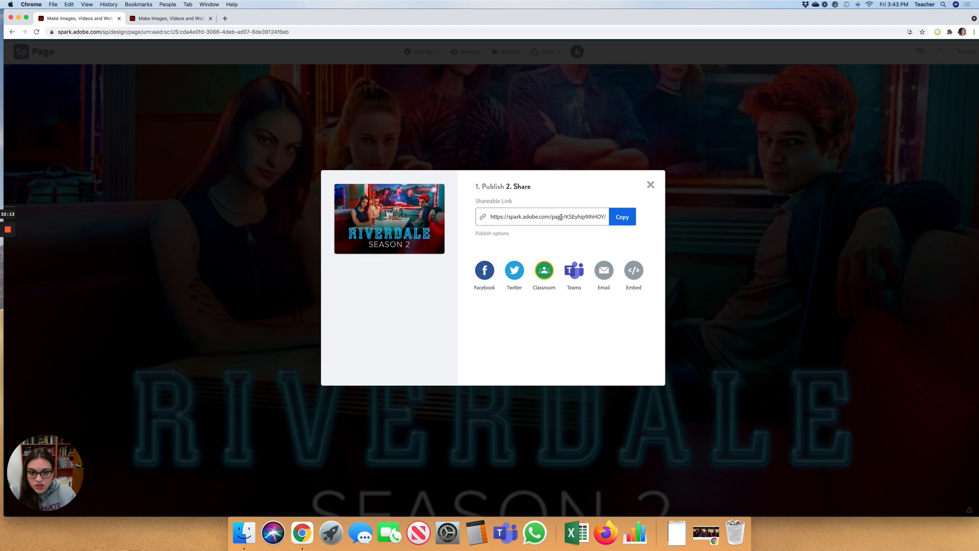
{"action": "left_click", "coordinate": [607, 274]}
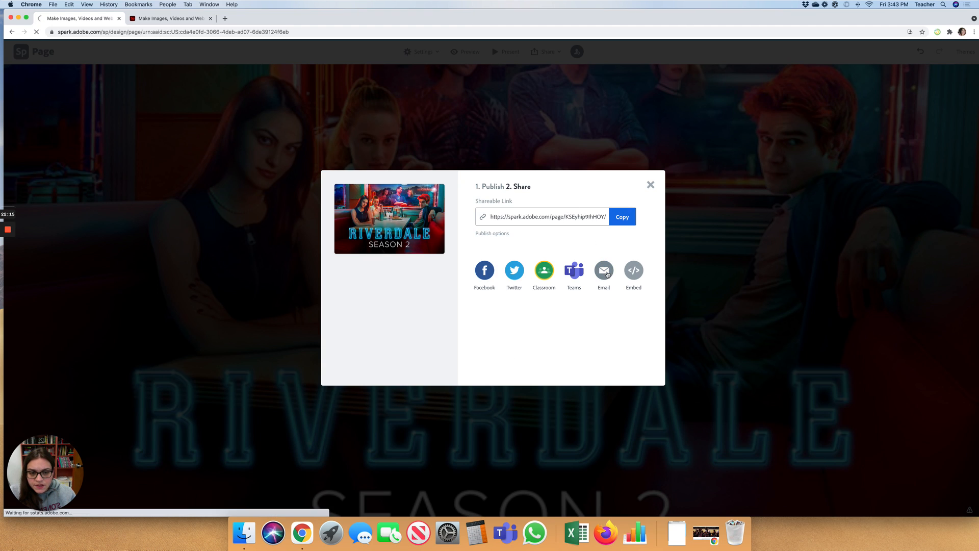
{"action": "left_click", "coordinate": [630, 275]}
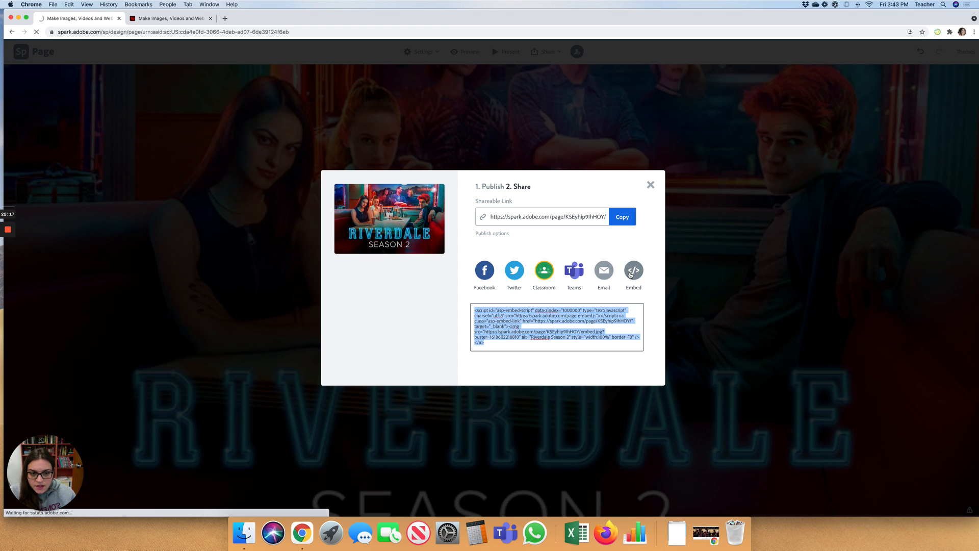
- Go back from the Gmail draft and confirm leaving to return to the Spark editor
{"action": "left_click", "coordinate": [498, 325]}
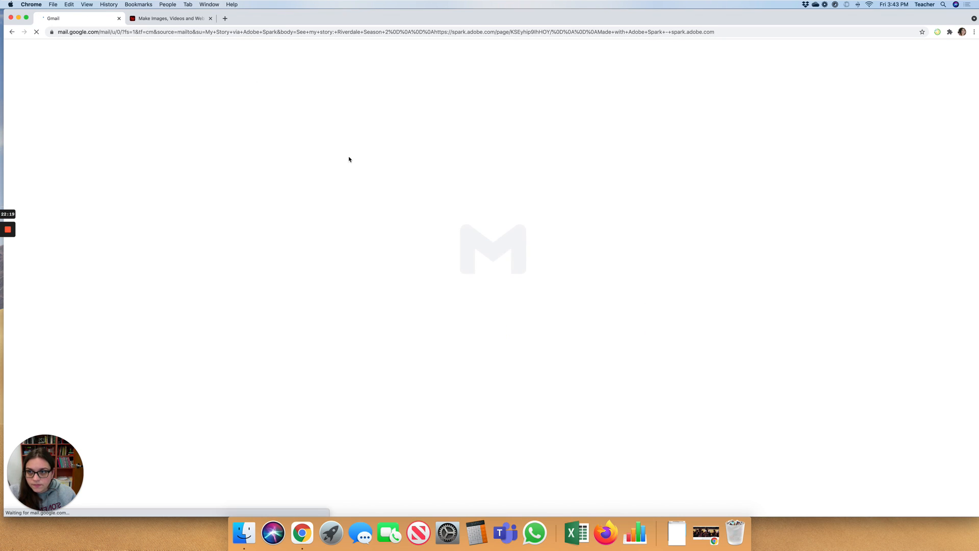
{"action": "left_click", "coordinate": [13, 32]}
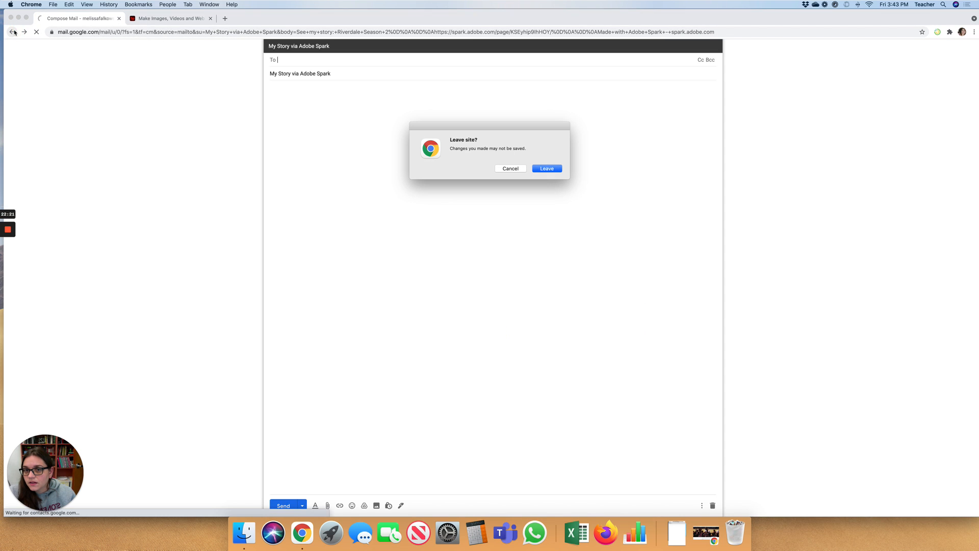
{"action": "left_click", "coordinate": [547, 168]}
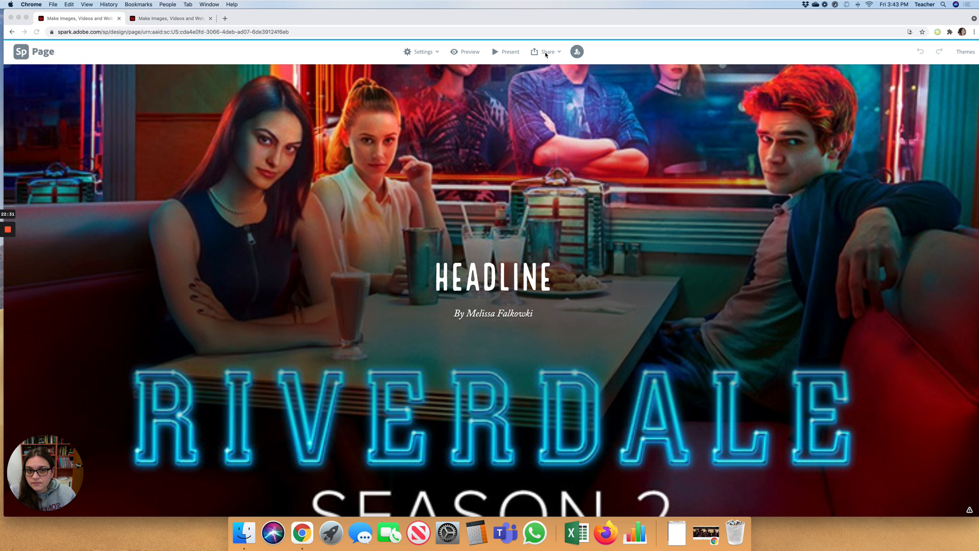
- Reopen Publish and share link for the Riverdale page and select its entire embed code
{"action": "left_click", "coordinate": [545, 55]}
{"action": "left_click", "coordinate": [548, 51]}
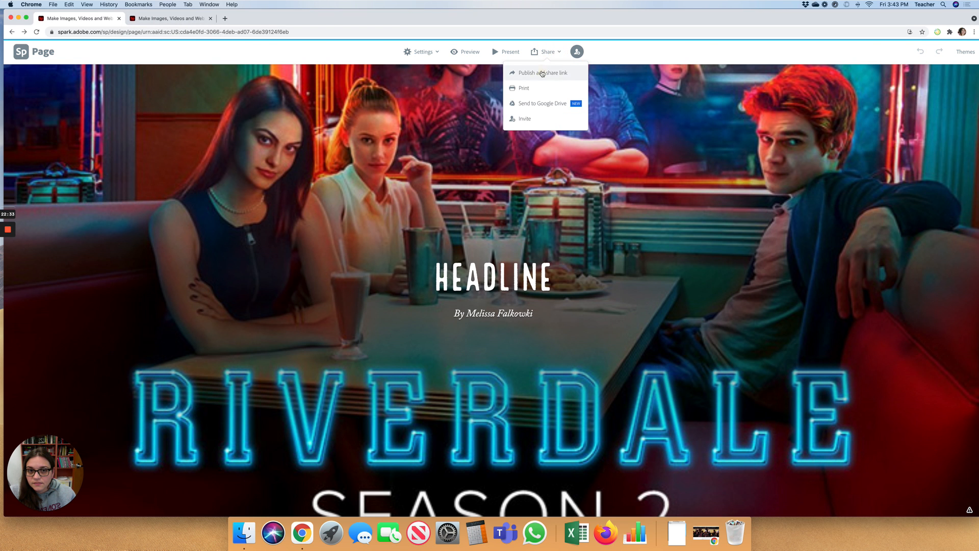
{"action": "left_click", "coordinate": [542, 73]}
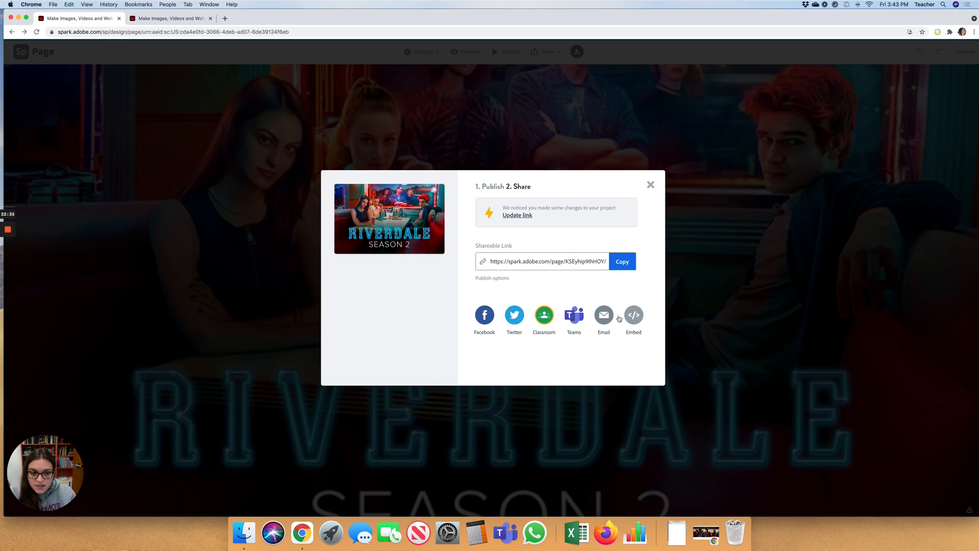
{"action": "left_click", "coordinate": [633, 316]}
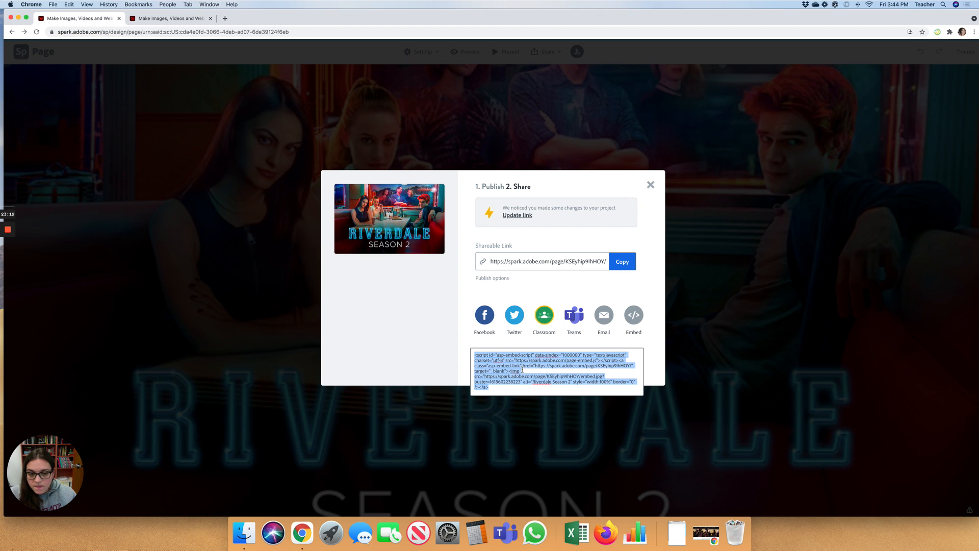
{"action": "left_click", "coordinate": [488, 366]}
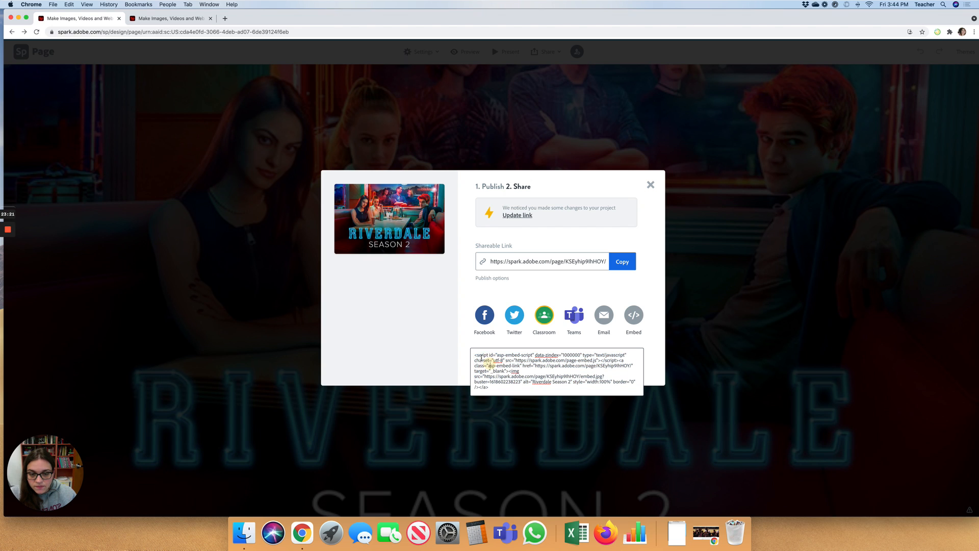
{"action": "left_click_drag", "start_coordinate": [476, 353], "coordinate": [508, 388]}
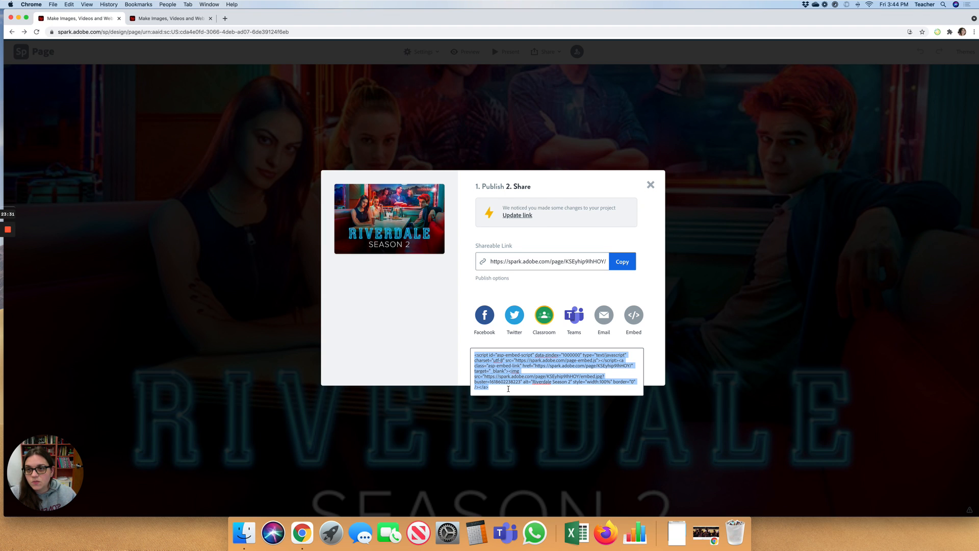
- Restore the Eagle Eye news window and open the Black History Month multimedia article
{"action": "double_click", "coordinate": [473, 20]}
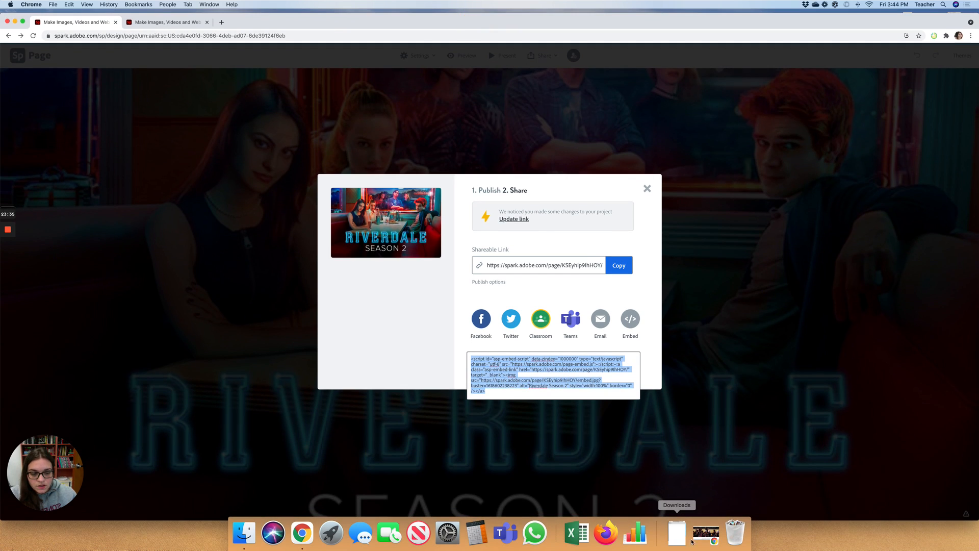
{"action": "left_click", "coordinate": [706, 533]}
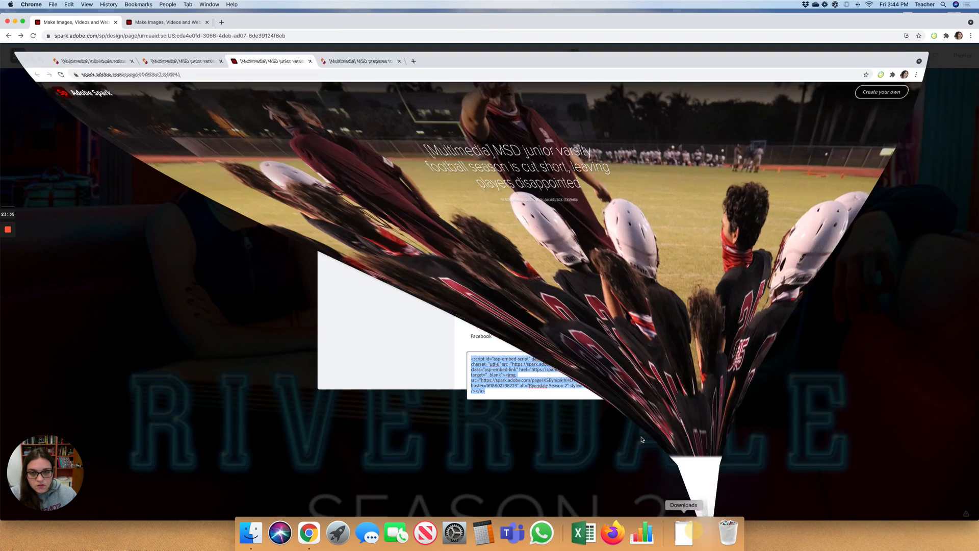
{"action": "left_click", "coordinate": [76, 19]}
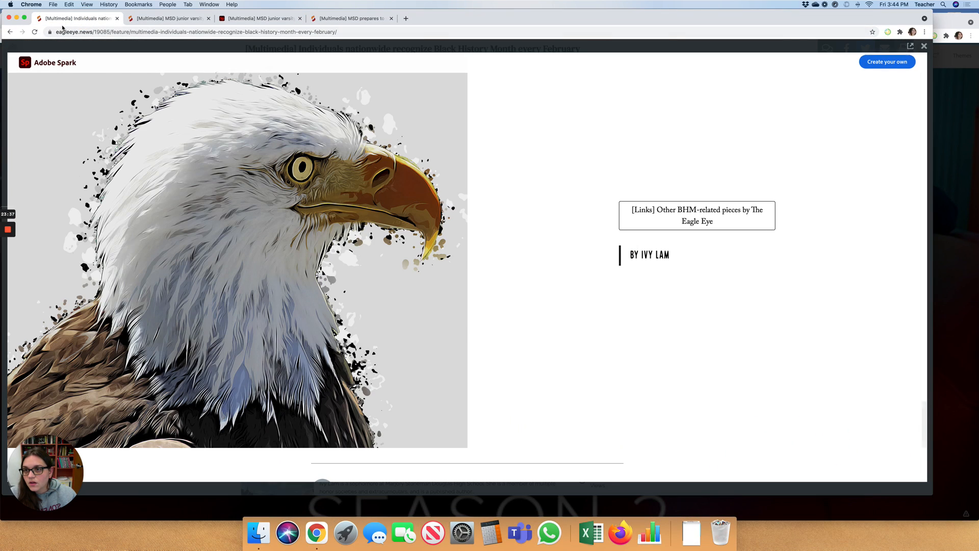
{"action": "left_click", "coordinate": [10, 32]}
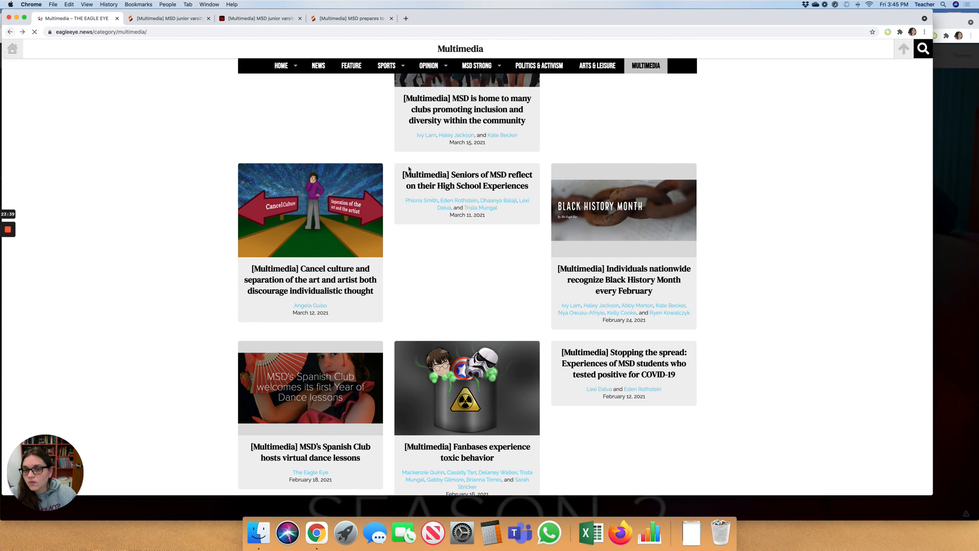
{"action": "left_click", "coordinate": [666, 261]}
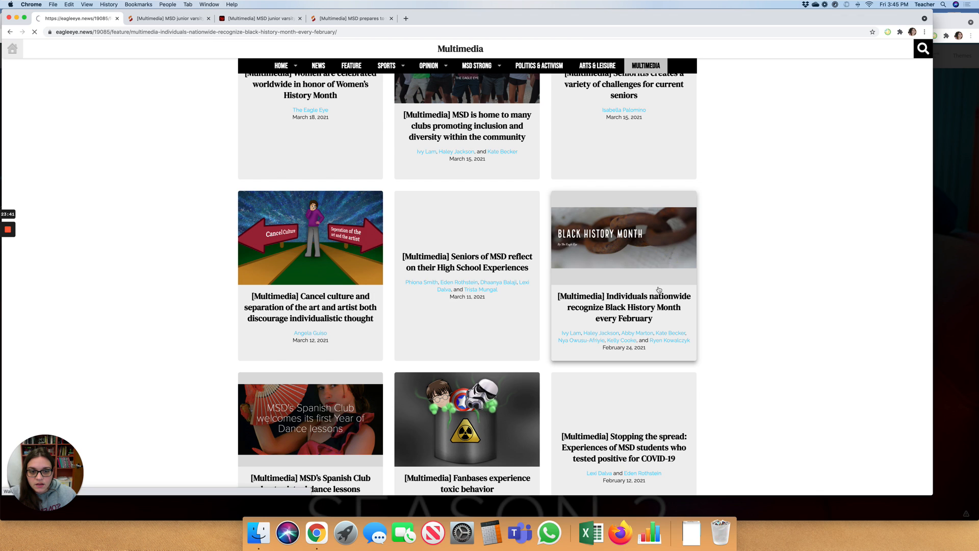
- View the article's embedded Spark story full screen, close it, and minimize the window
{"action": "scroll", "coordinate": [439, 233], "scroll_direction": "down", "scroll_amount": 3}
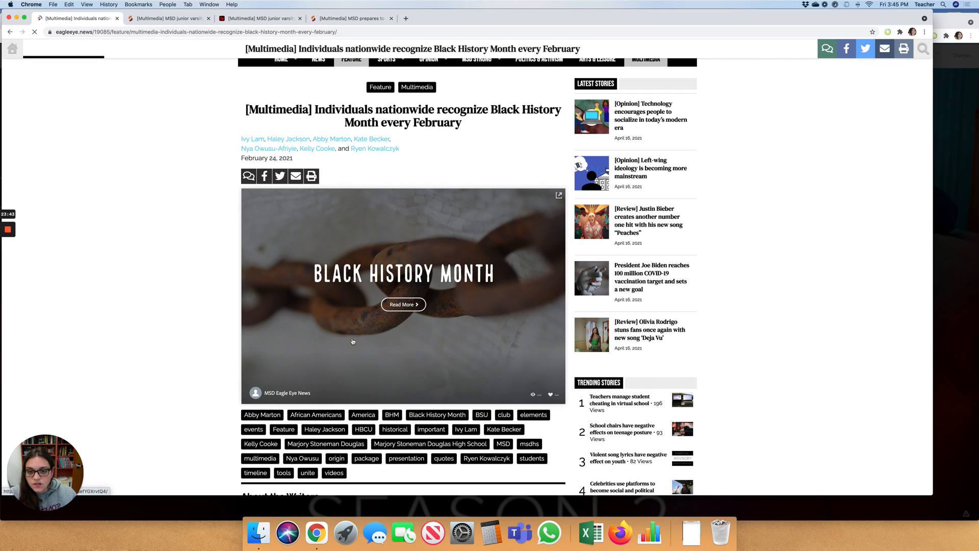
{"action": "scroll", "coordinate": [433, 300], "scroll_direction": "down", "scroll_amount": 1}
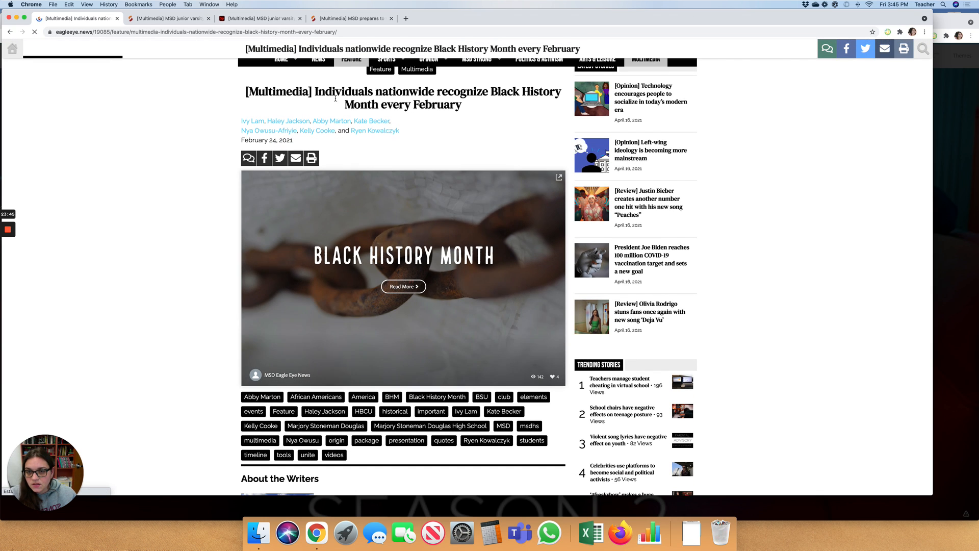
{"action": "left_click", "coordinate": [403, 286]}
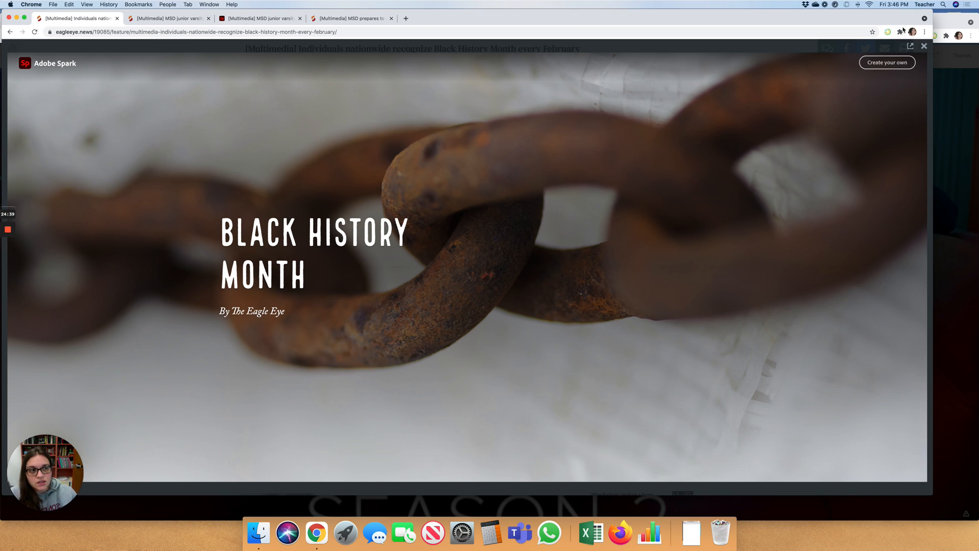
{"action": "left_click", "coordinate": [924, 47]}
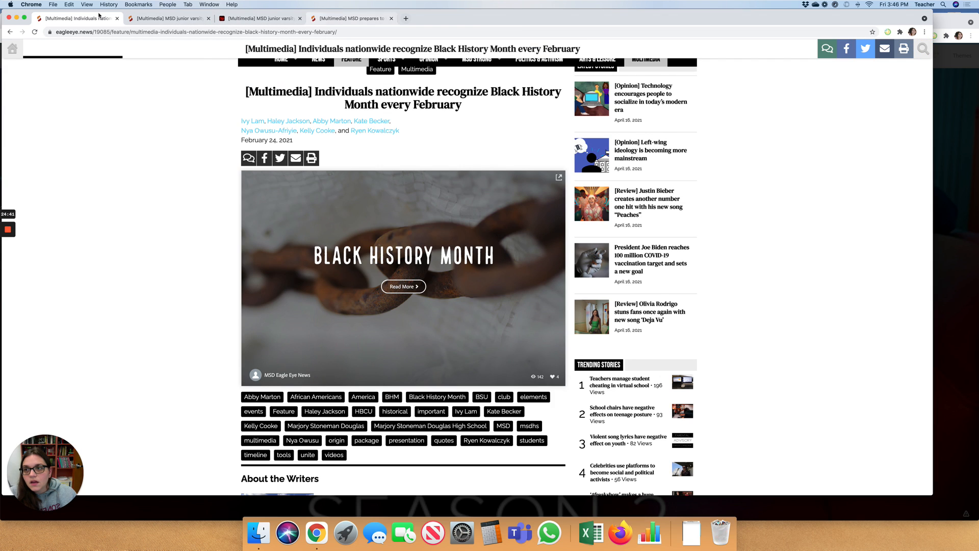
{"action": "left_click", "coordinate": [17, 17]}
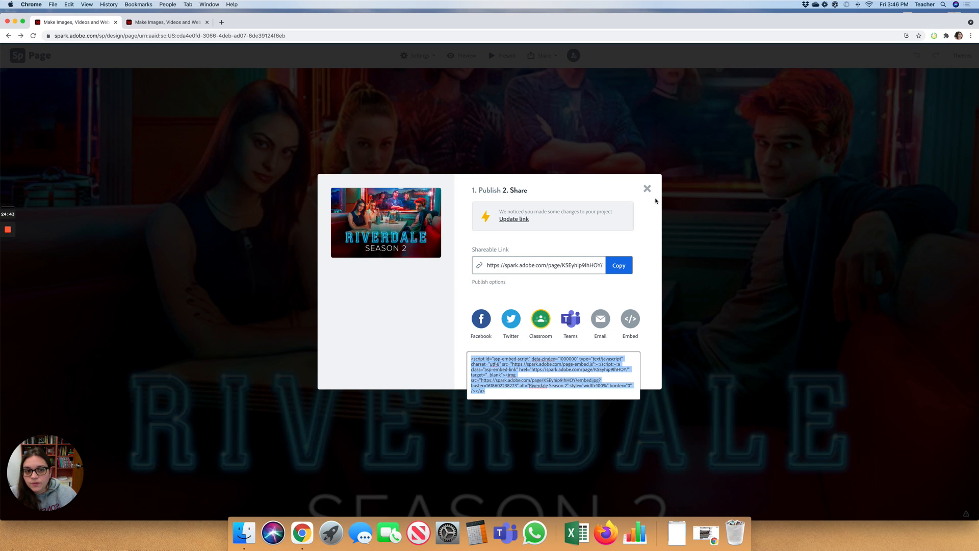
- Close the share dialogs on both open Spark pages and shift the browser right
{"action": "left_click", "coordinate": [647, 188]}
{"action": "left_click", "coordinate": [169, 24]}
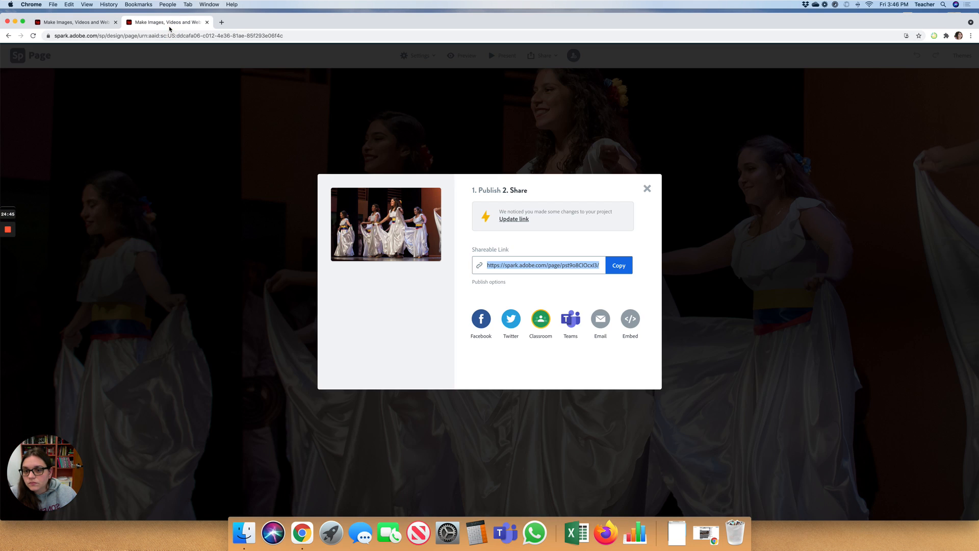
{"action": "left_click", "coordinate": [645, 188]}
{"action": "left_click_drag", "start_coordinate": [74, 11], "coordinate": [137, 13]}
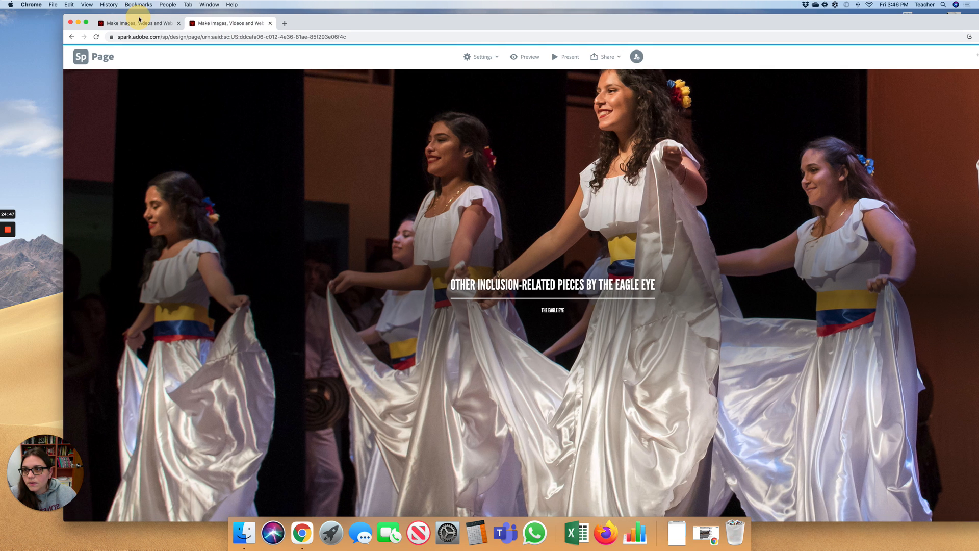
- Browse the saved stories in Projects from the Spark home, then minimize Chrome
{"action": "left_click", "coordinate": [80, 59]}
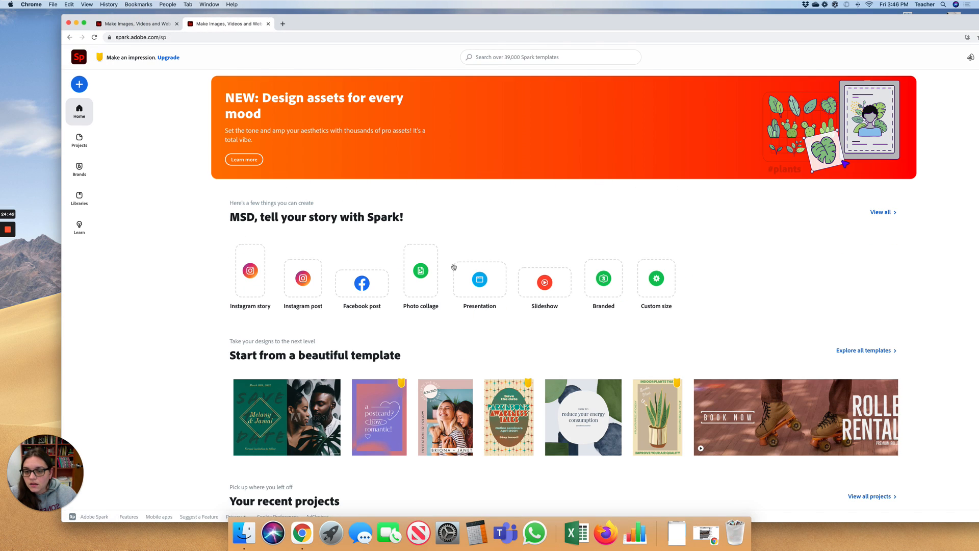
{"action": "scroll", "coordinate": [174, 198], "scroll_direction": "down", "scroll_amount": 1}
{"action": "left_click", "coordinate": [79, 141]}
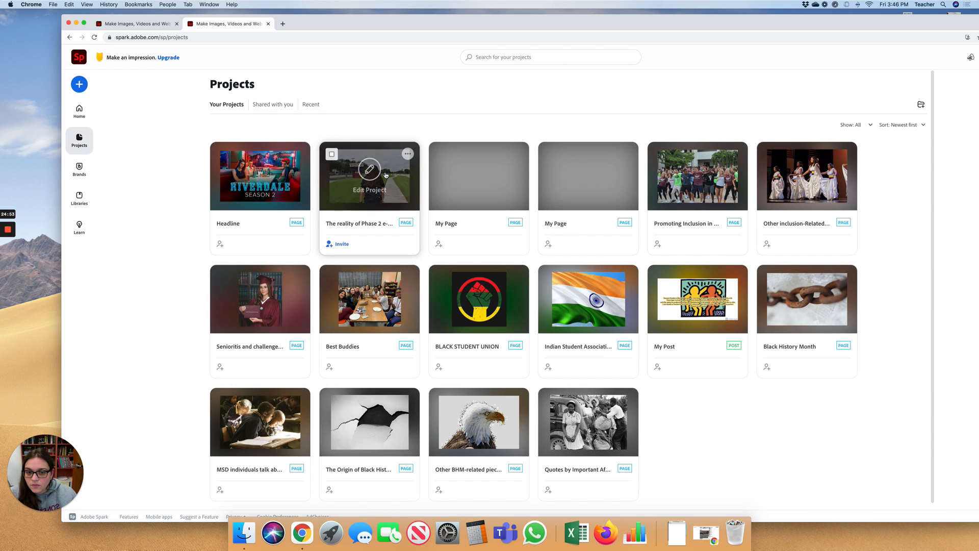
{"action": "scroll", "coordinate": [368, 163], "scroll_direction": "down", "scroll_amount": 2}
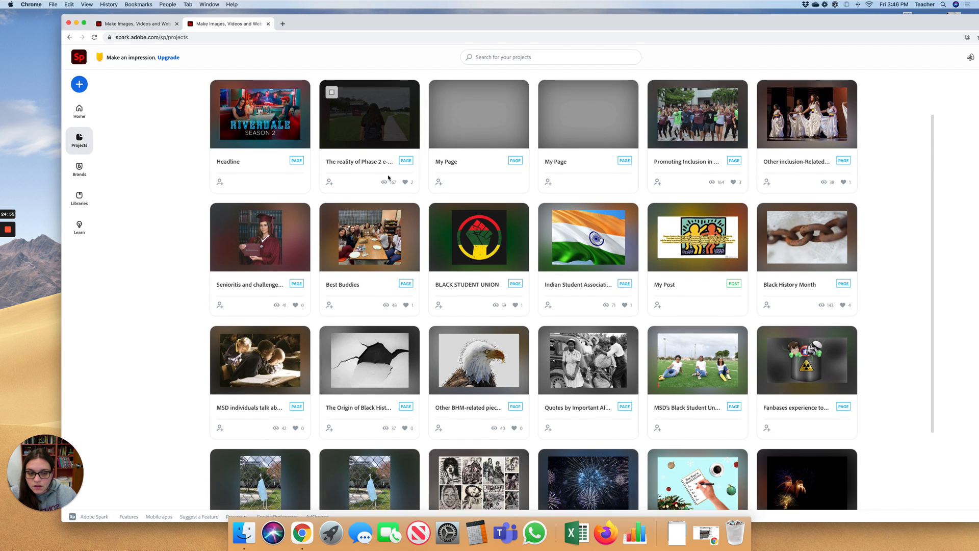
{"action": "scroll", "coordinate": [388, 177], "scroll_direction": "down", "scroll_amount": 5}
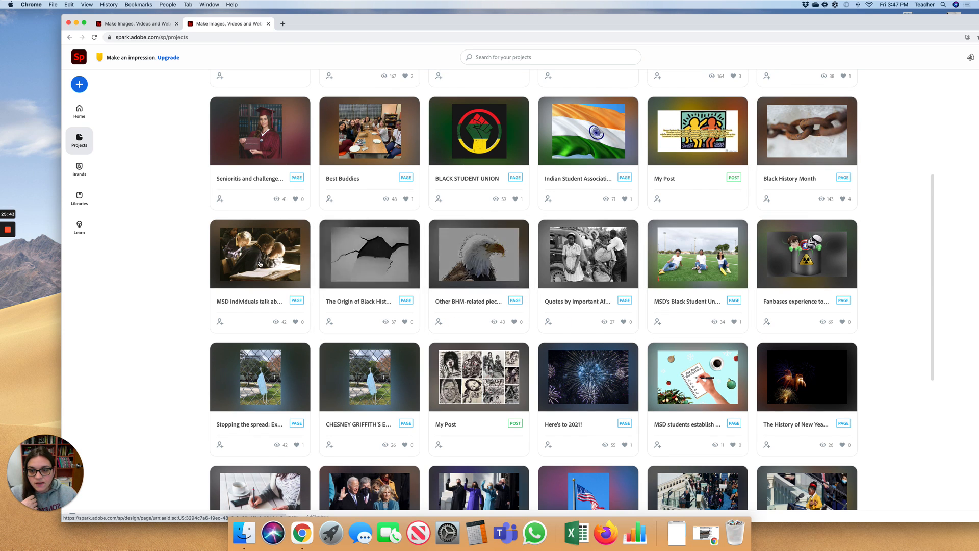
{"action": "mouse_move", "coordinate": [266, 265]}
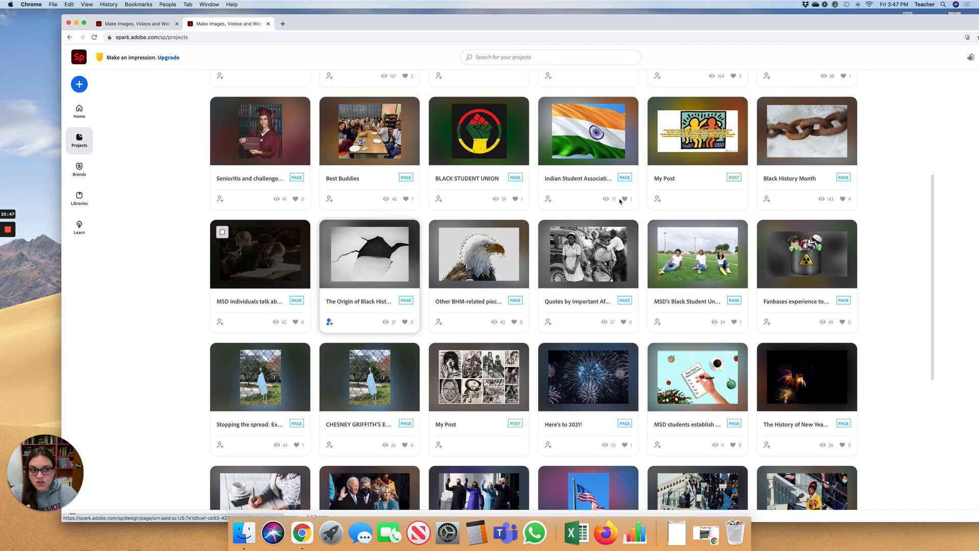
{"action": "mouse_move", "coordinate": [815, 136]}
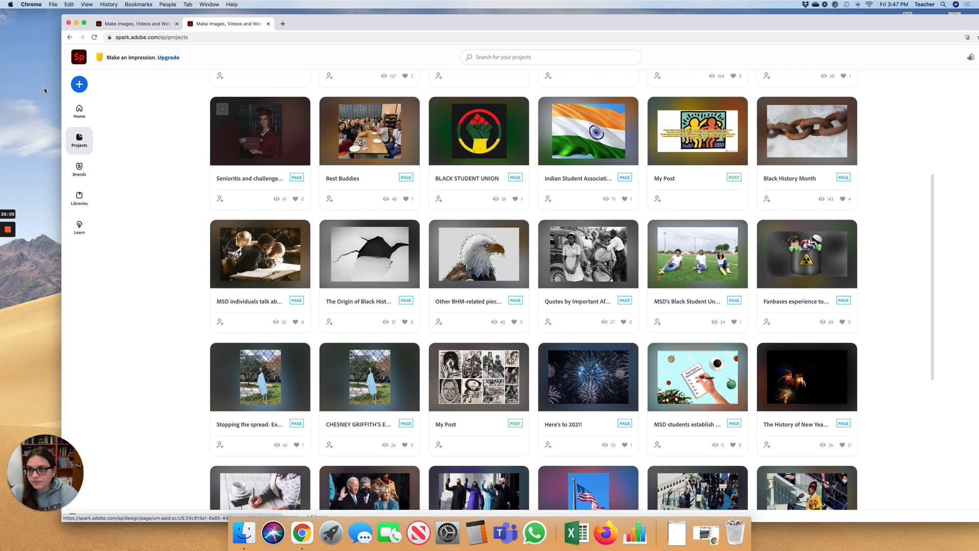
{"action": "left_click", "coordinate": [76, 23]}
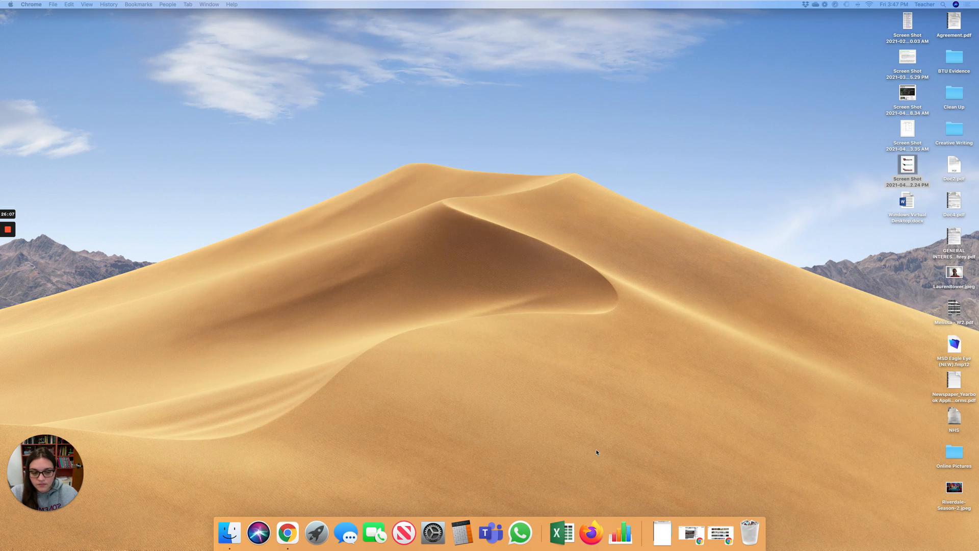
- Bring Chrome back and open the MSD article's embedded 'The reality of Phase 2 e-Learning' story
{"action": "left_click", "coordinate": [725, 533]}
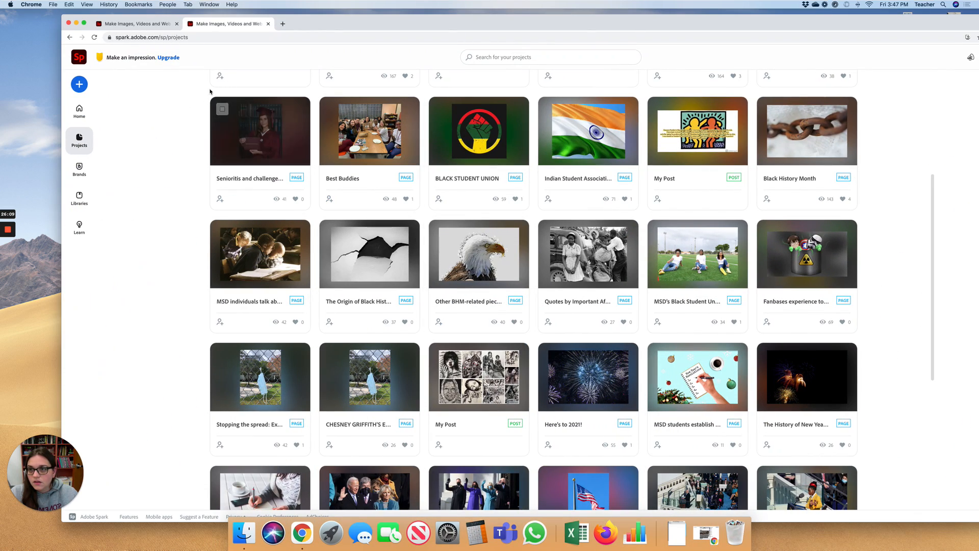
{"action": "left_click", "coordinate": [705, 534]}
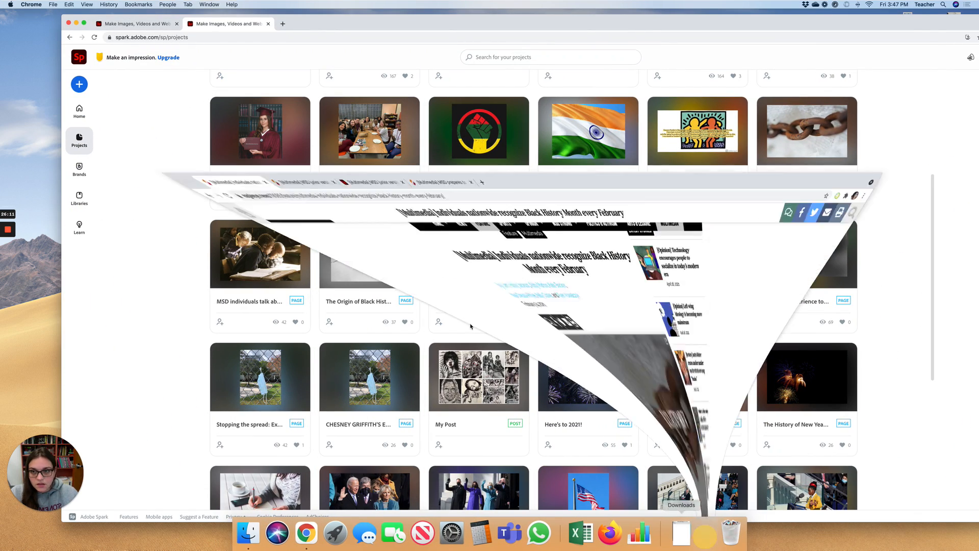
{"action": "left_click", "coordinate": [351, 18]}
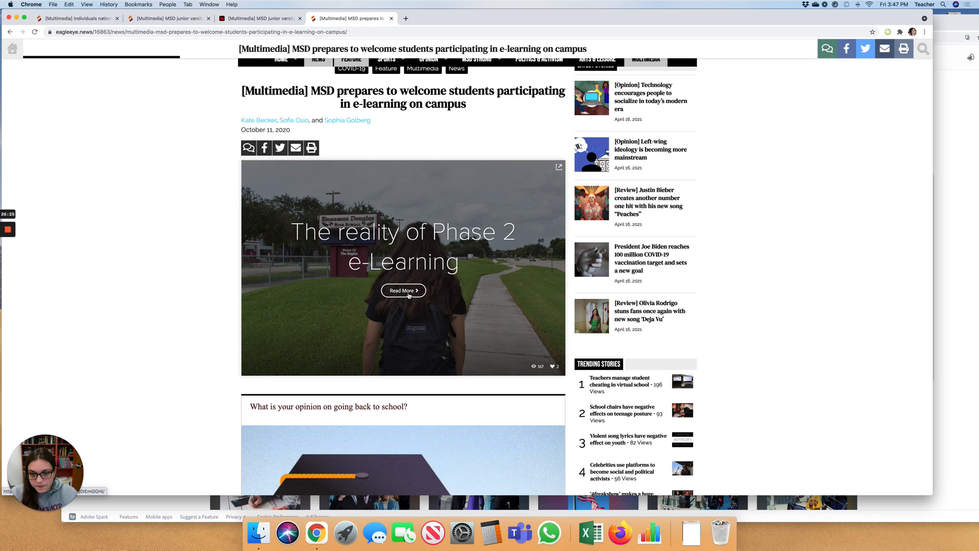
{"action": "left_click", "coordinate": [408, 295]}
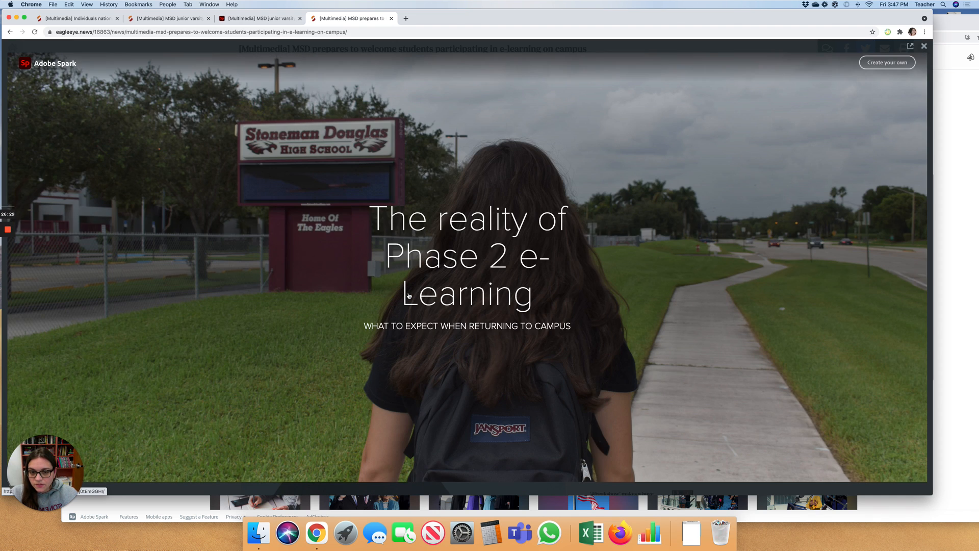
- Scroll through the full-screen story's Phase 2 sections
{"action": "scroll", "coordinate": [408, 295], "scroll_direction": "down", "scroll_amount": 5}
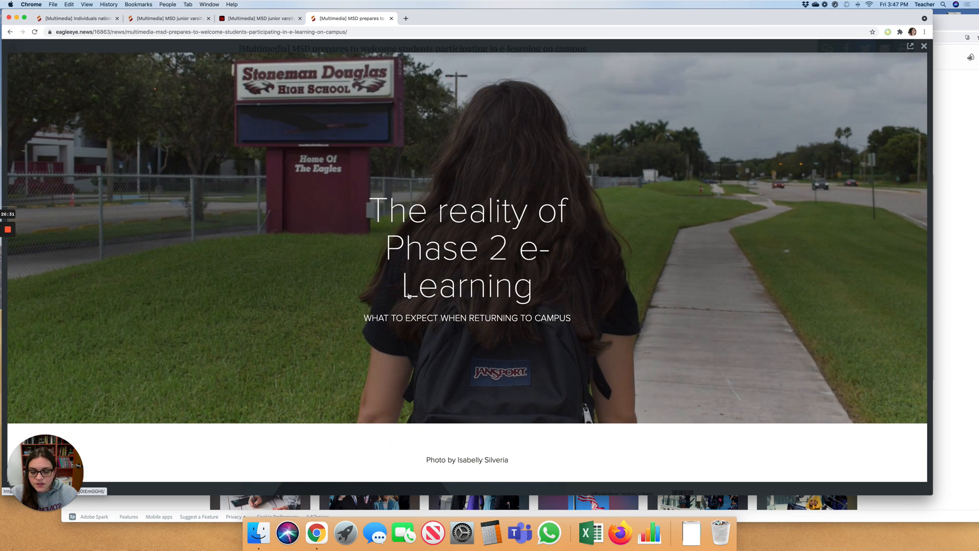
{"action": "scroll", "coordinate": [409, 296], "scroll_direction": "down", "scroll_amount": 3}
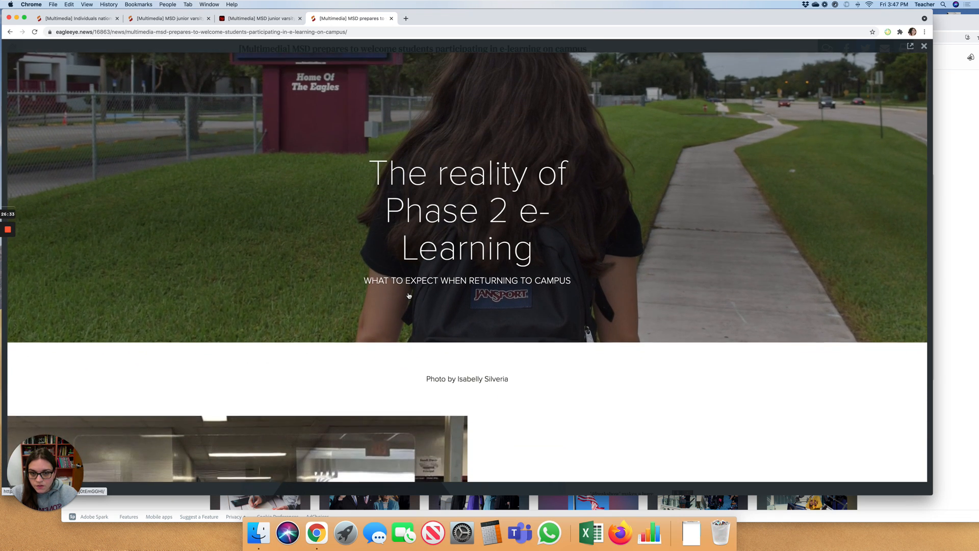
{"action": "scroll", "coordinate": [408, 295], "scroll_direction": "down", "scroll_amount": 5}
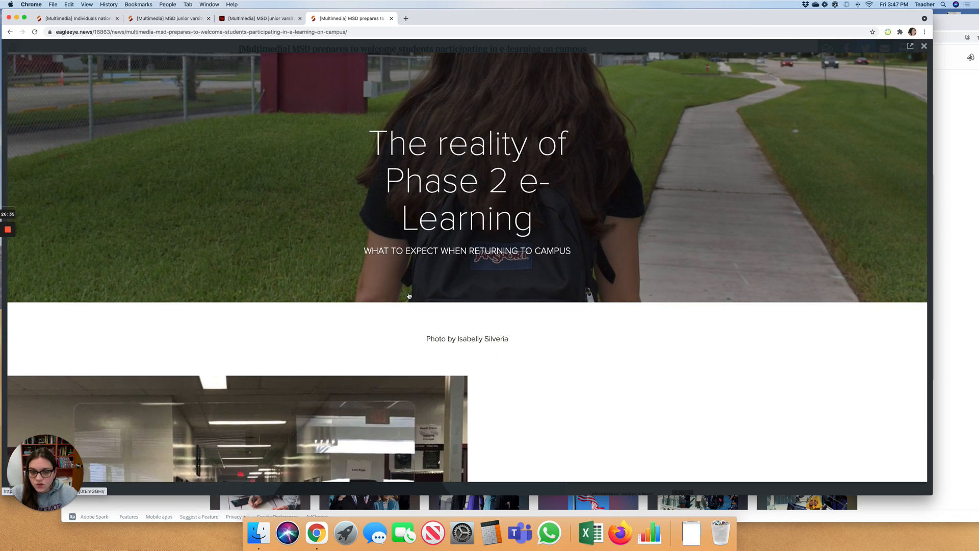
{"action": "scroll", "coordinate": [408, 295], "scroll_direction": "down", "scroll_amount": 4}
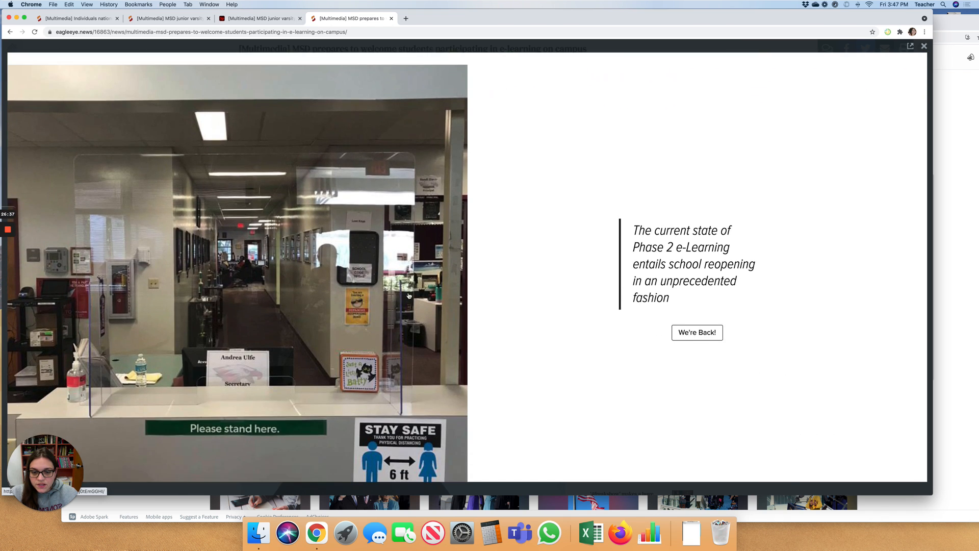
{"action": "scroll", "coordinate": [408, 295], "scroll_direction": "down", "scroll_amount": 2}
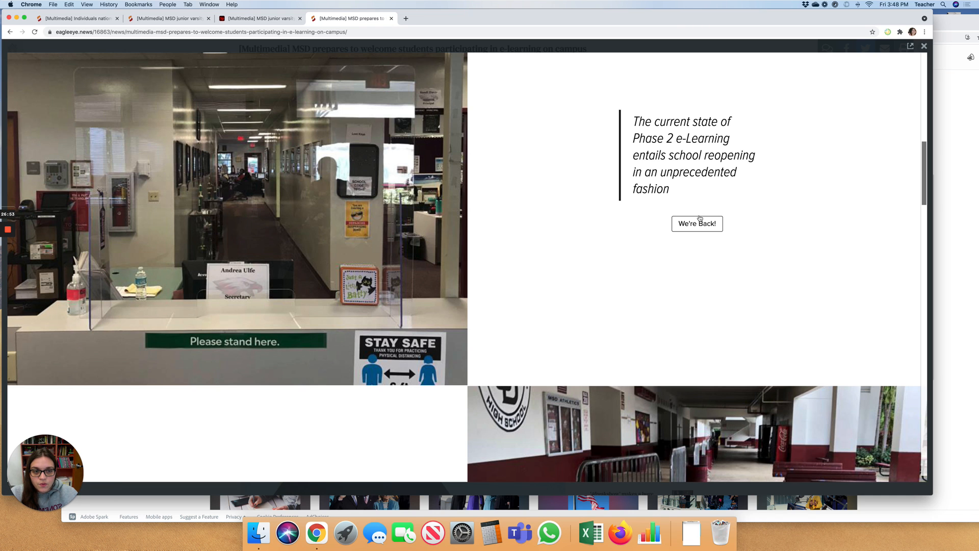
{"action": "scroll", "coordinate": [660, 169], "scroll_direction": "down", "scroll_amount": 3}
{"action": "scroll", "coordinate": [660, 169], "scroll_direction": "down", "scroll_amount": 10}
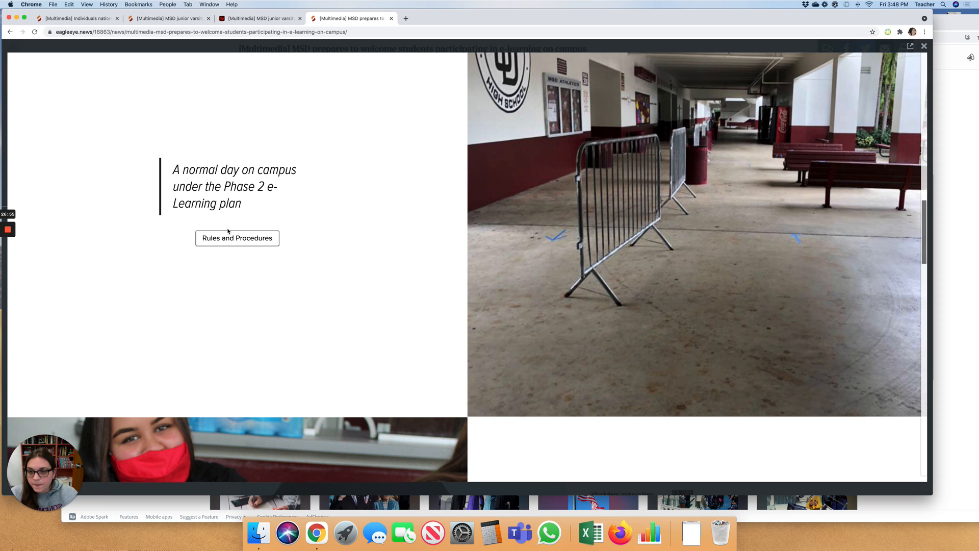
{"action": "scroll", "coordinate": [256, 239], "scroll_direction": "up", "scroll_amount": 10}
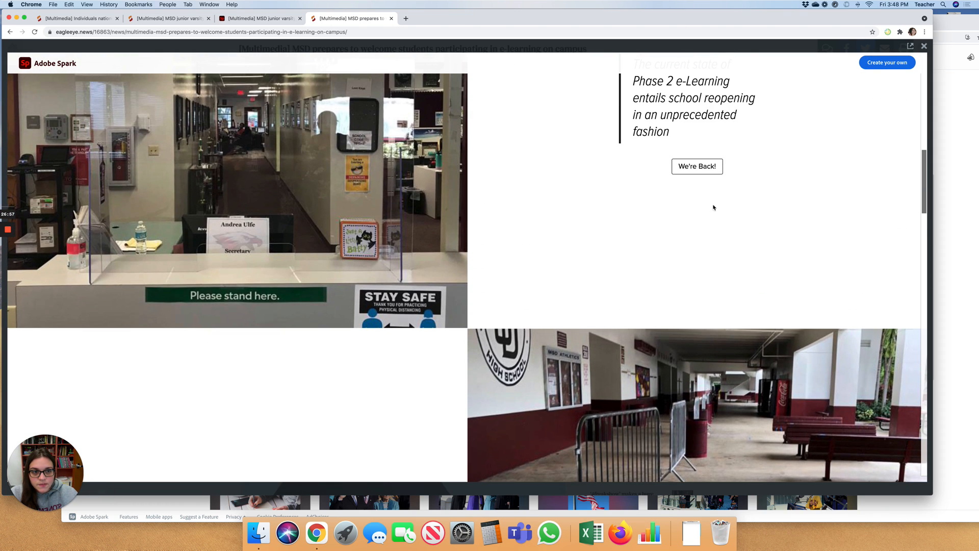
- Open the We're Back! story, scroll to its end, and follow Click Here to the October timeline
{"action": "left_click", "coordinate": [698, 167]}
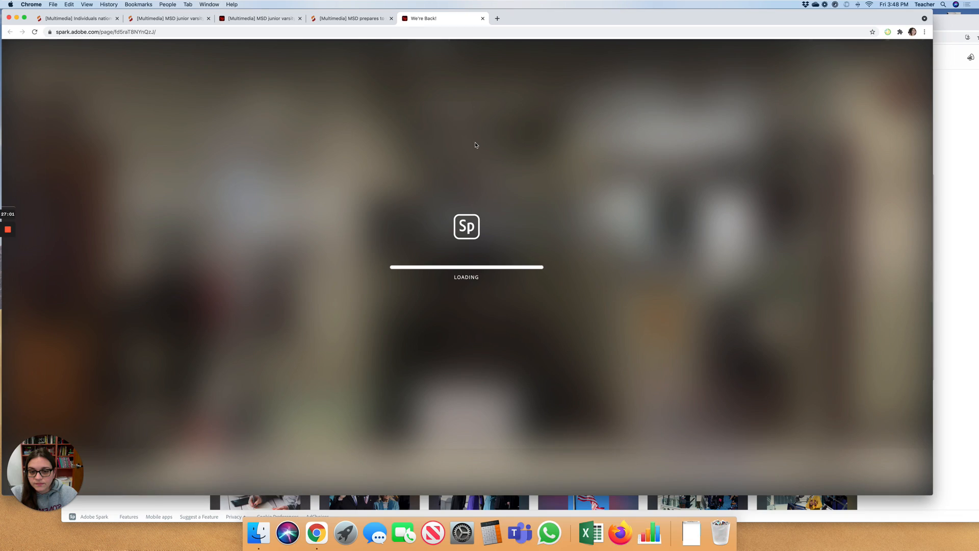
{"action": "scroll", "coordinate": [475, 145], "scroll_direction": "down", "scroll_amount": 9}
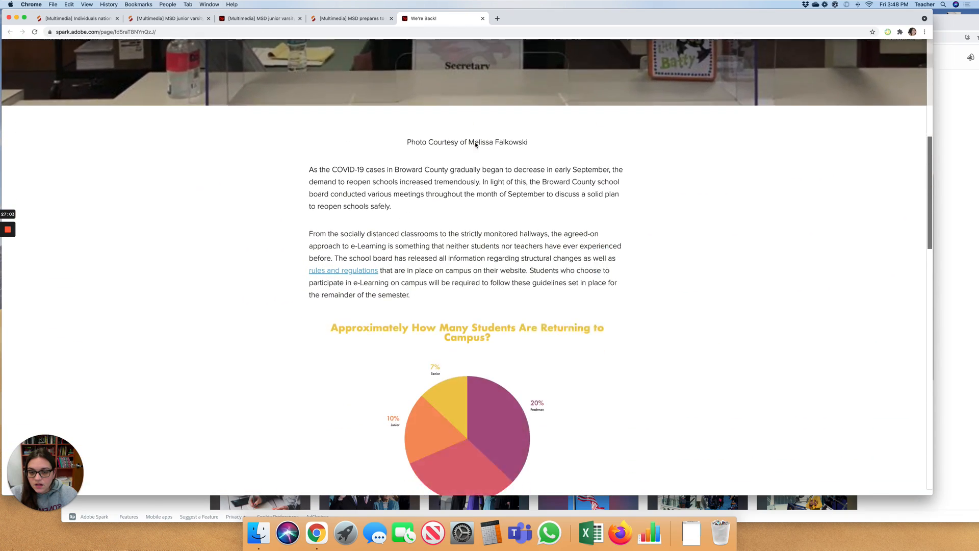
{"action": "scroll", "coordinate": [476, 145], "scroll_direction": "down", "scroll_amount": 15}
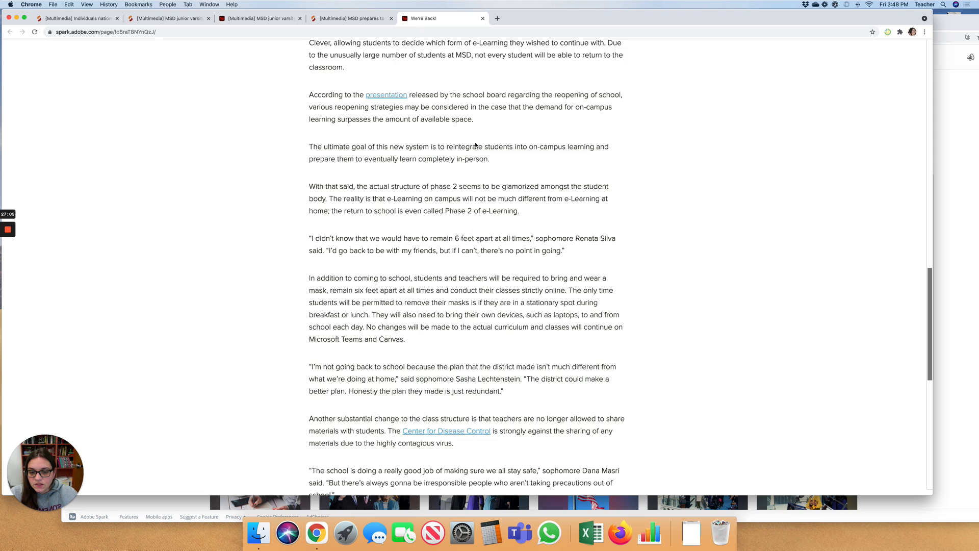
{"action": "scroll", "coordinate": [475, 144], "scroll_direction": "down", "scroll_amount": 2}
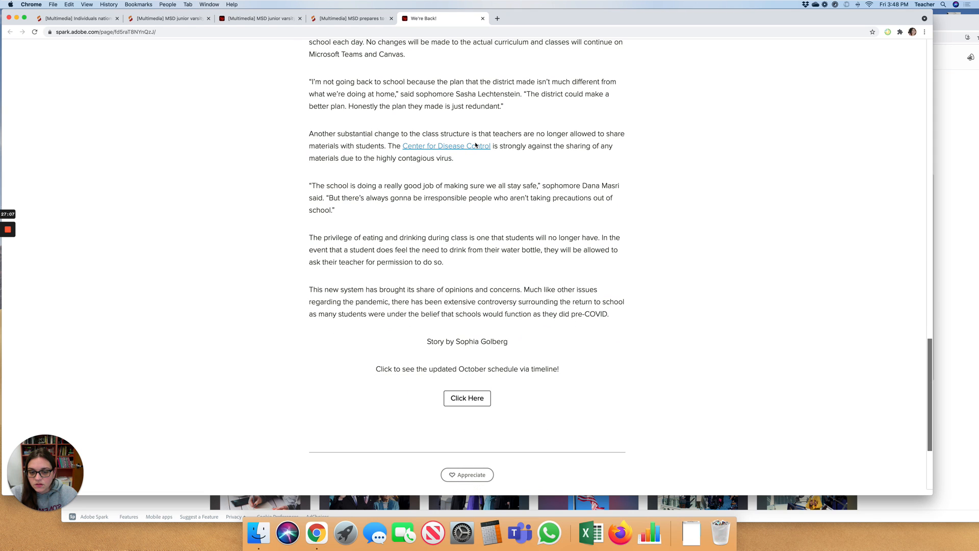
{"action": "left_click", "coordinate": [469, 402]}
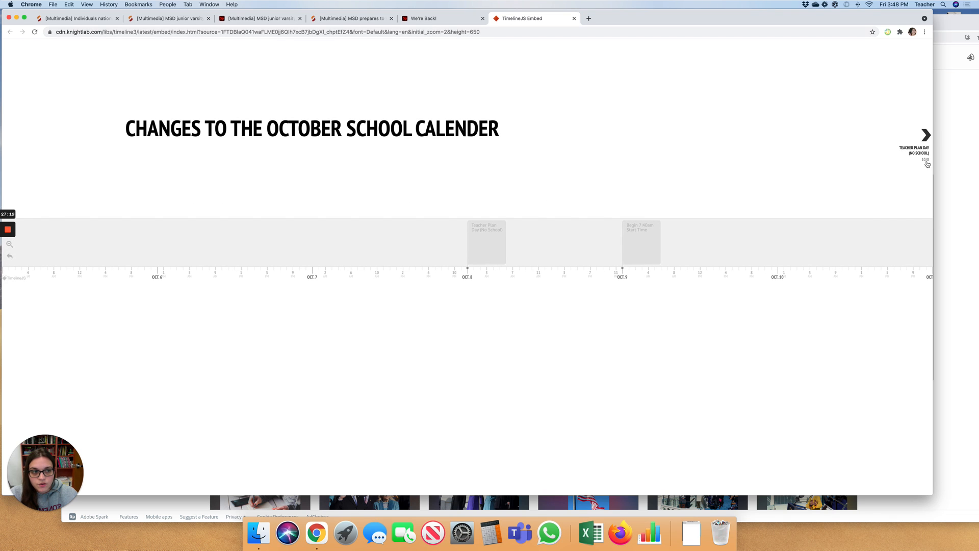
- Advance the October timeline to All 9th Grade Go Back To School, then return to the MSD article
{"action": "left_click", "coordinate": [923, 142]}
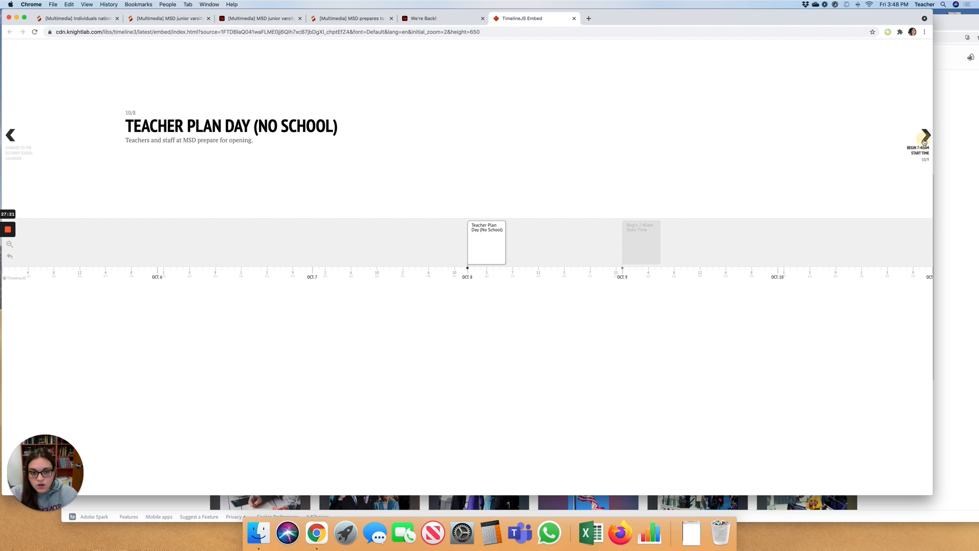
{"action": "left_click", "coordinate": [923, 142]}
{"action": "left_click", "coordinate": [924, 141]}
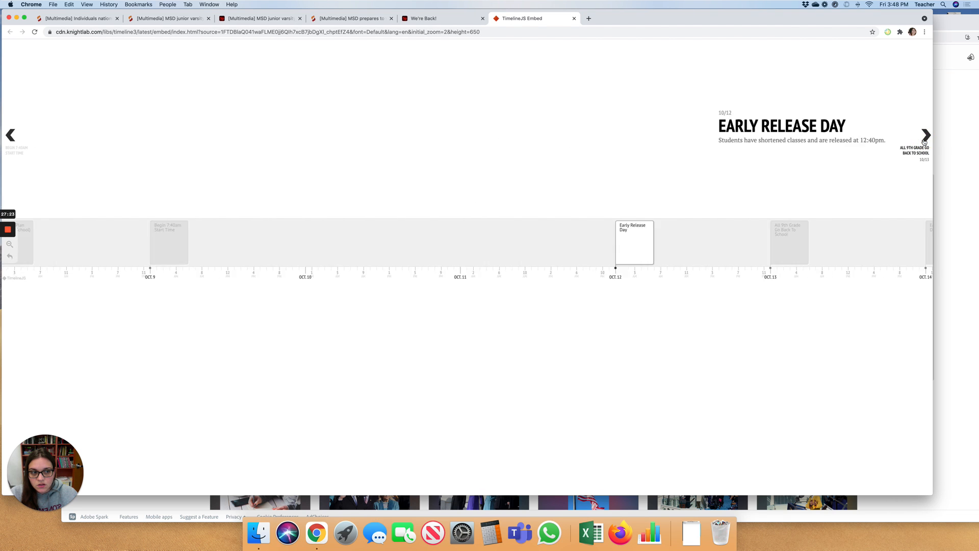
{"action": "left_click", "coordinate": [924, 142]}
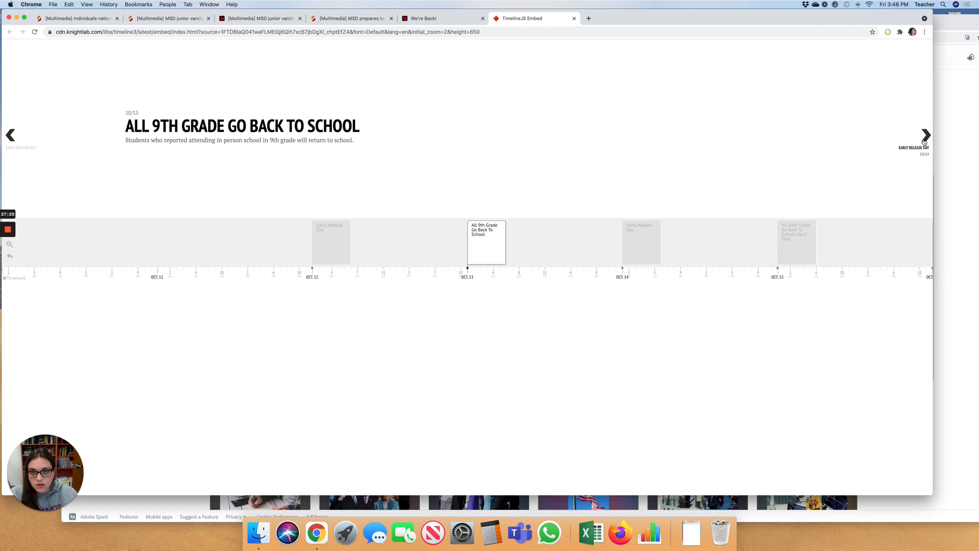
{"action": "left_click", "coordinate": [361, 18]}
{"action": "scroll", "coordinate": [452, 176], "scroll_direction": "down", "scroll_amount": 5}
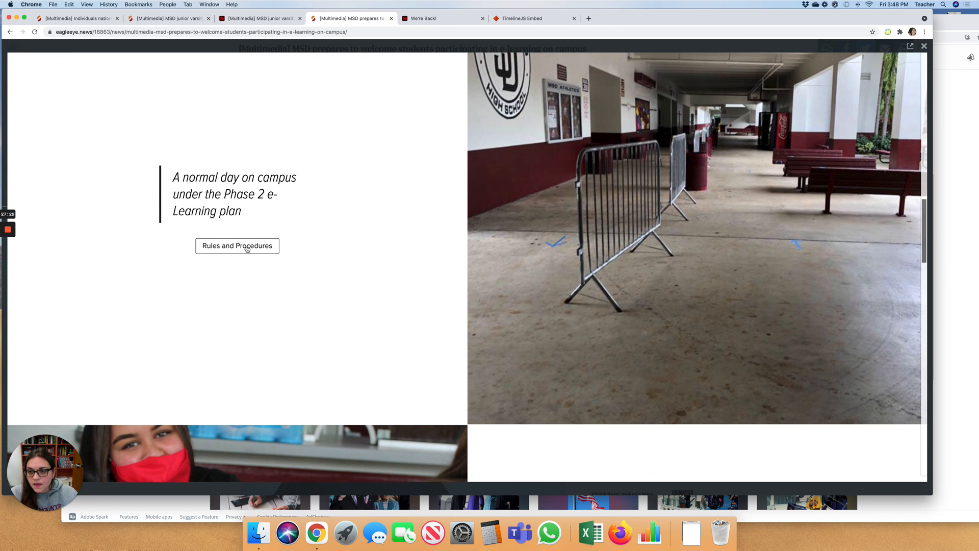
- Open the Rules & Procedures video in a new tab, then return to the MSD article
{"action": "left_click", "coordinate": [244, 245]}
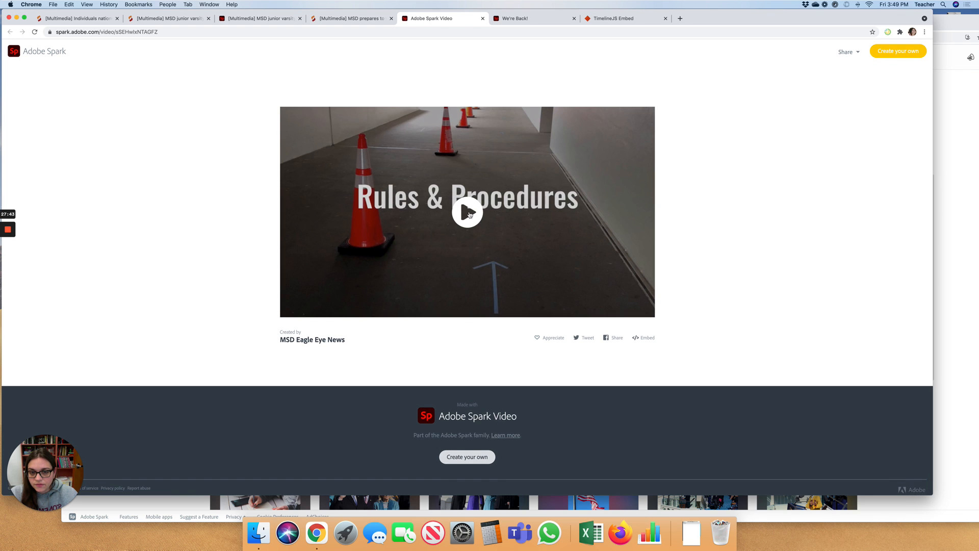
{"action": "key", "text": "ctrl+shift+Tab"}
{"action": "scroll", "coordinate": [403, 215], "scroll_direction": "down", "scroll_amount": 5}
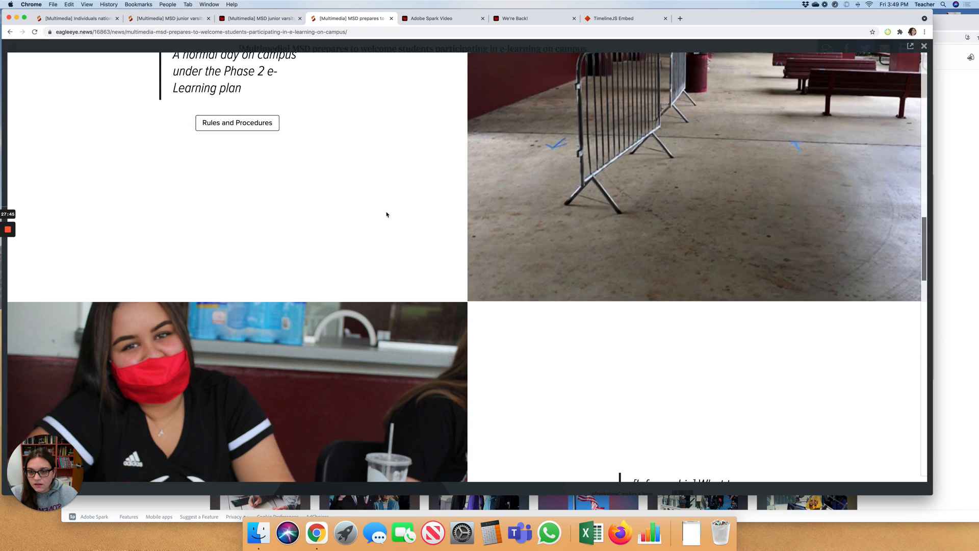
- Scroll the Spark story down to the principal's message with its Click Here! button
{"action": "scroll", "coordinate": [386, 214], "scroll_direction": "down", "scroll_amount": 4}
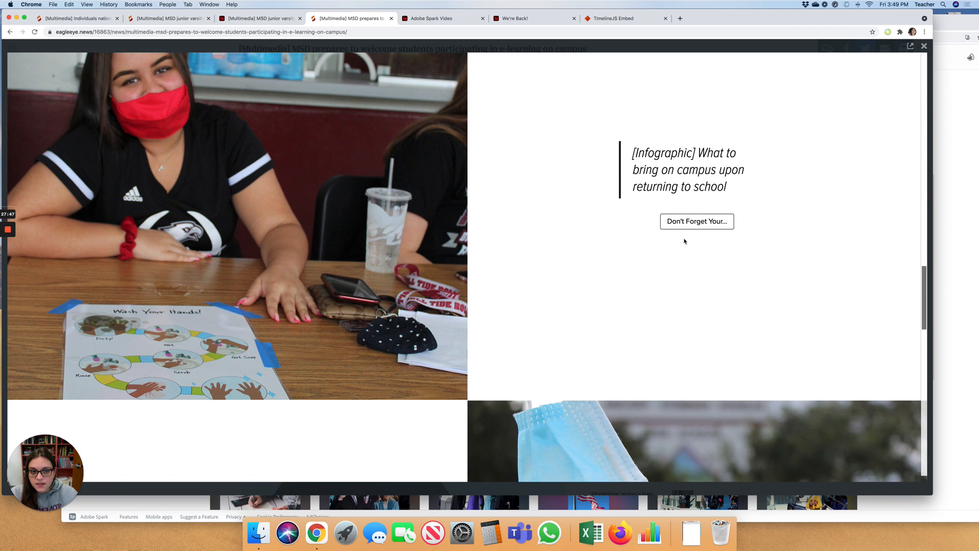
{"action": "scroll", "coordinate": [669, 221], "scroll_direction": "down", "scroll_amount": 8}
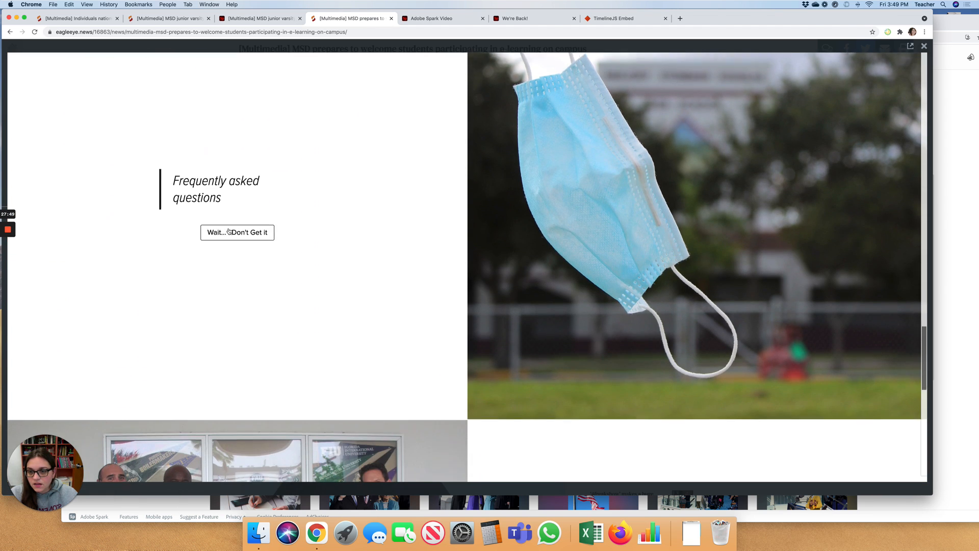
{"action": "scroll", "coordinate": [302, 212], "scroll_direction": "down", "scroll_amount": 4}
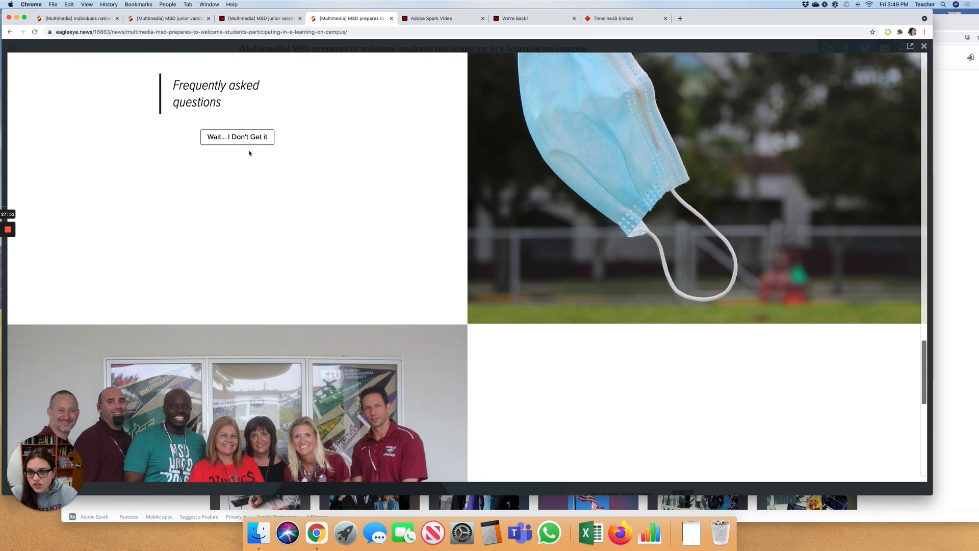
{"action": "scroll", "coordinate": [249, 153], "scroll_direction": "down", "scroll_amount": 5}
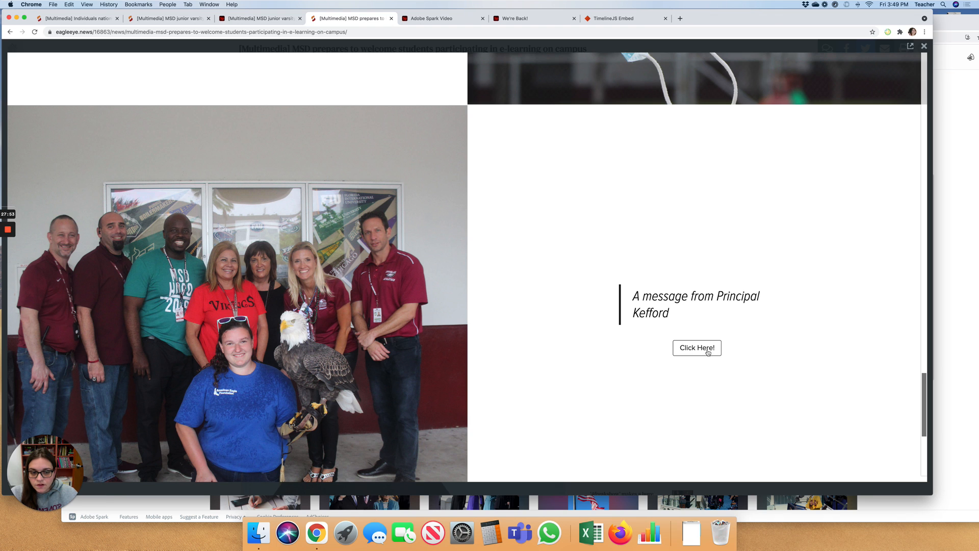
{"action": "scroll", "coordinate": [707, 351], "scroll_direction": "down", "scroll_amount": 3}
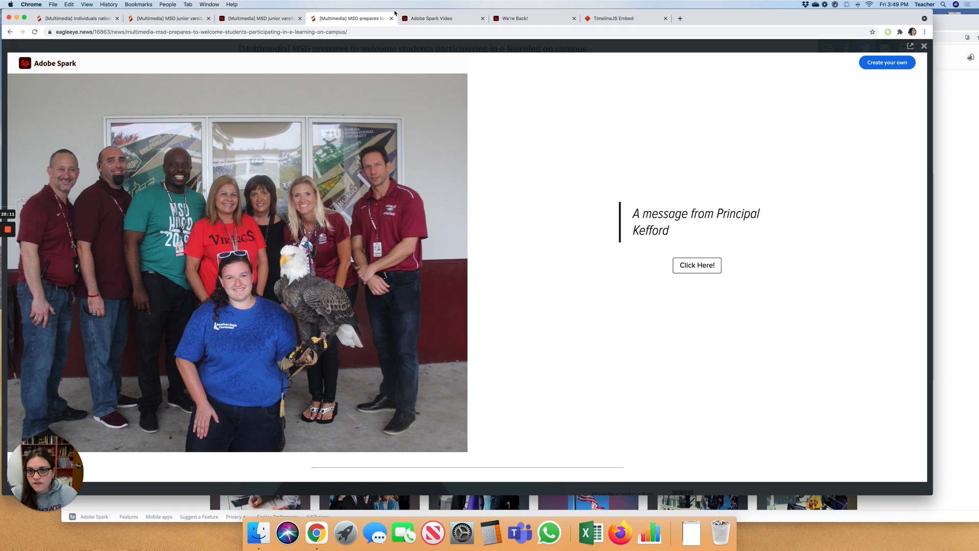
{"action": "left_click_drag", "start_coordinate": [395, 12], "coordinate": [432, 13]}
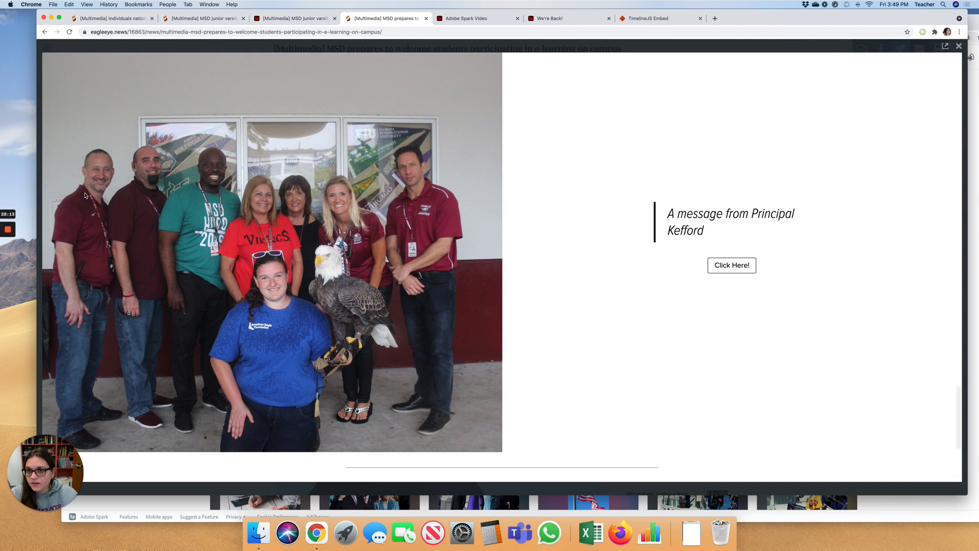